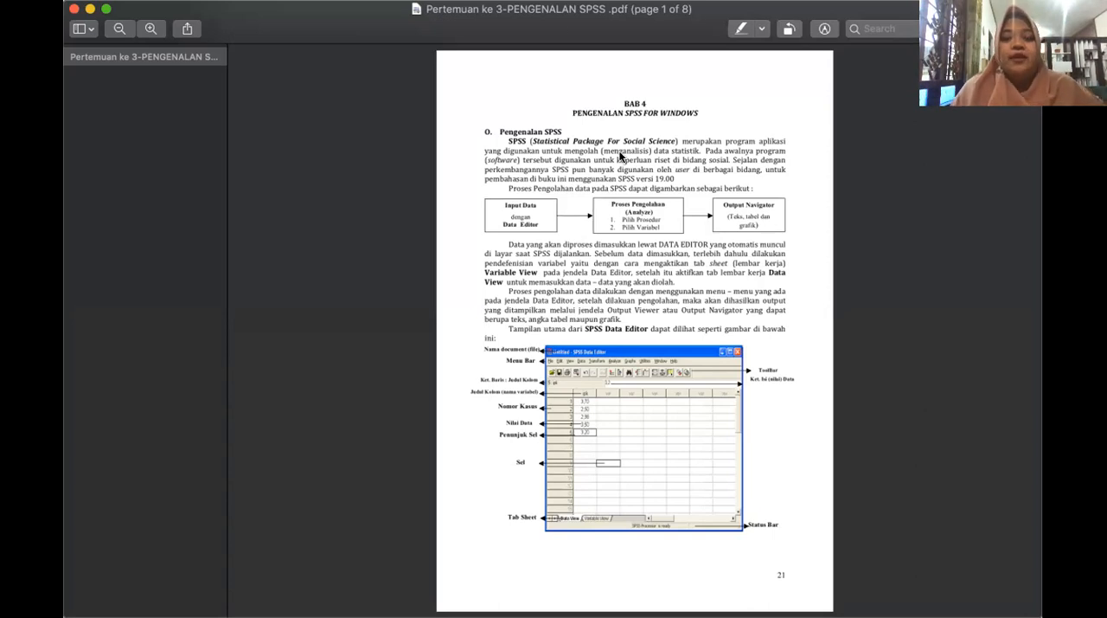
Examine page 1 at a larger size, covering the SPSS introduction, the data processing flow and the labelled Data Editor figure.
{"action": "scroll", "coordinate": [639, 209], "scroll_direction": "down", "scroll_amount": 1}
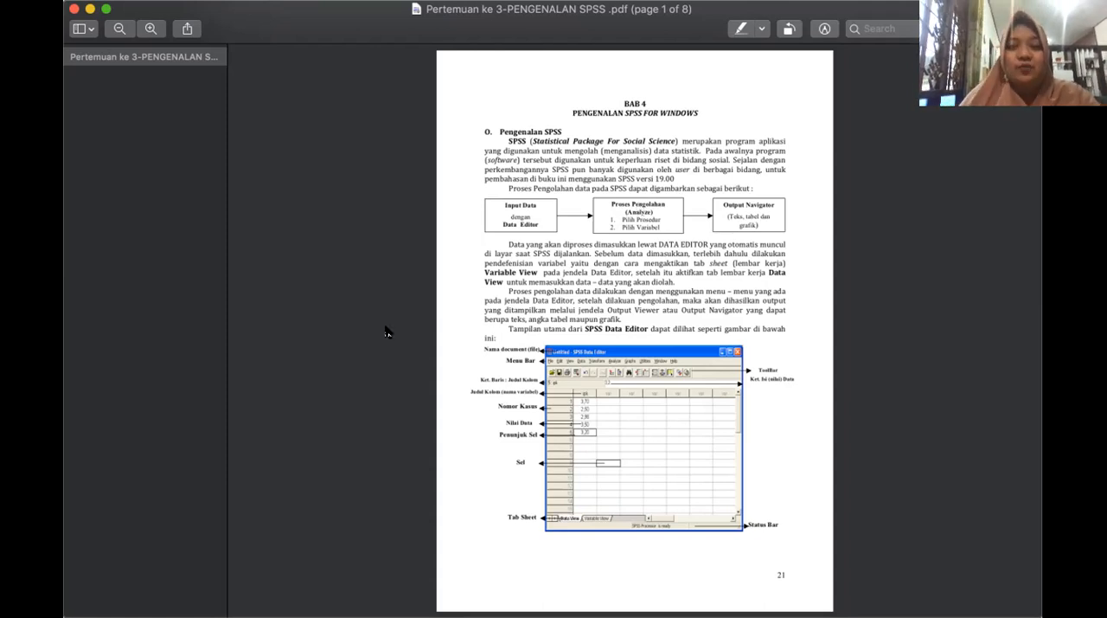
{"action": "left_click", "coordinate": [151, 29]}
{"action": "left_click", "coordinate": [150, 29]}
{"action": "scroll", "coordinate": [484, 173], "scroll_direction": "up", "scroll_amount": 5}
{"action": "scroll", "coordinate": [507, 176], "scroll_direction": "down", "scroll_amount": 3}
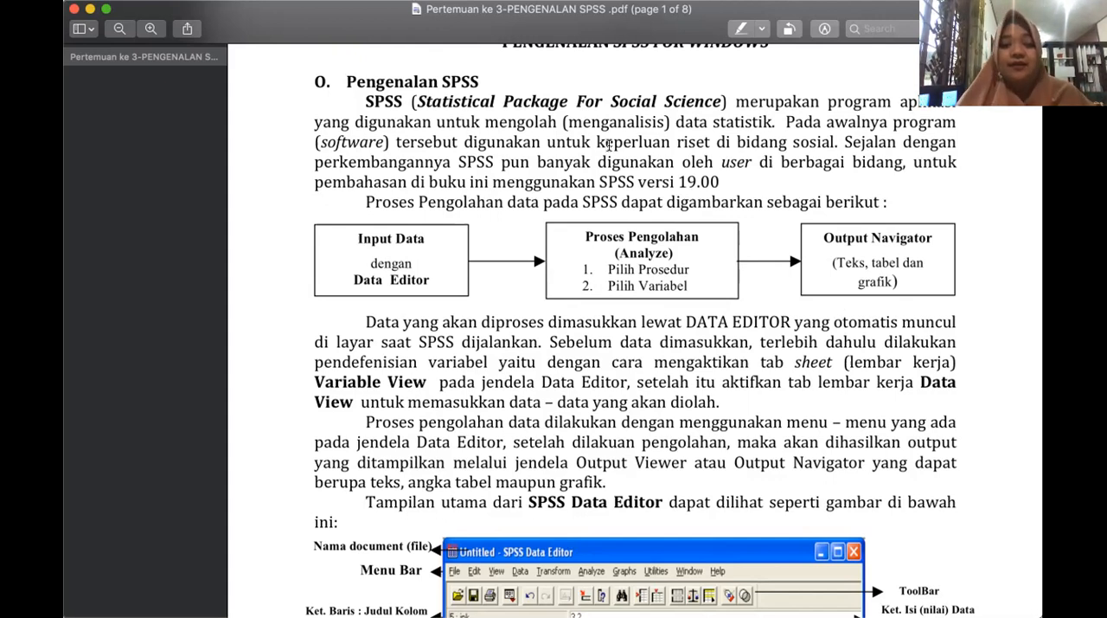
{"action": "scroll", "coordinate": [768, 406], "scroll_direction": "down", "scroll_amount": 3}
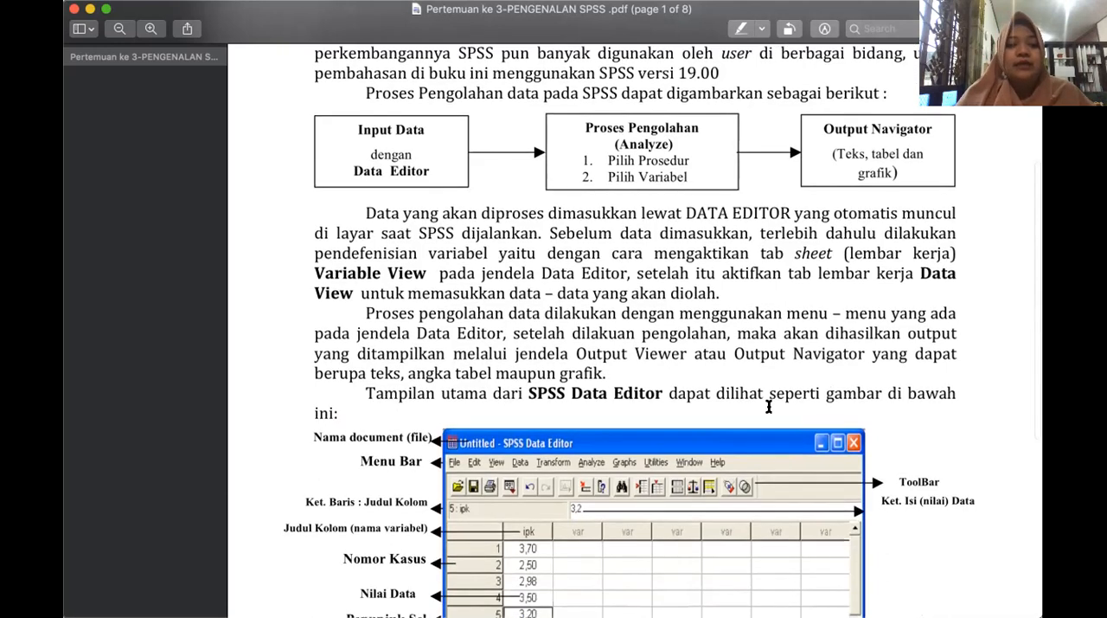
{"action": "scroll", "coordinate": [768, 407], "scroll_direction": "down", "scroll_amount": 1}
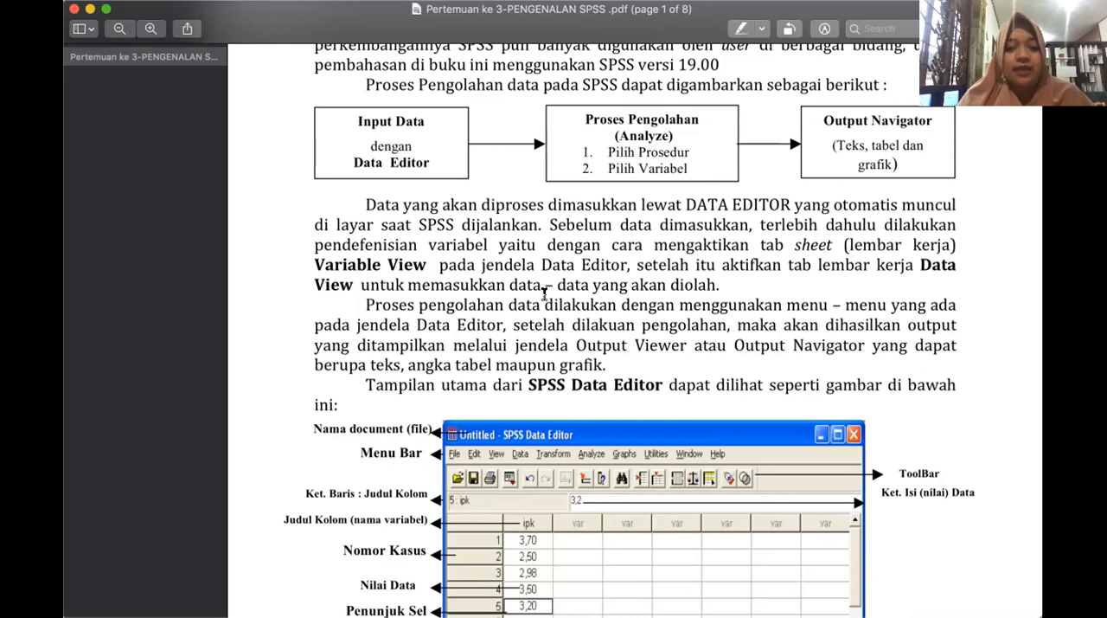
{"action": "scroll", "coordinate": [545, 294], "scroll_direction": "down", "scroll_amount": 5}
{"action": "scroll", "coordinate": [544, 293], "scroll_direction": "down", "scroll_amount": 2}
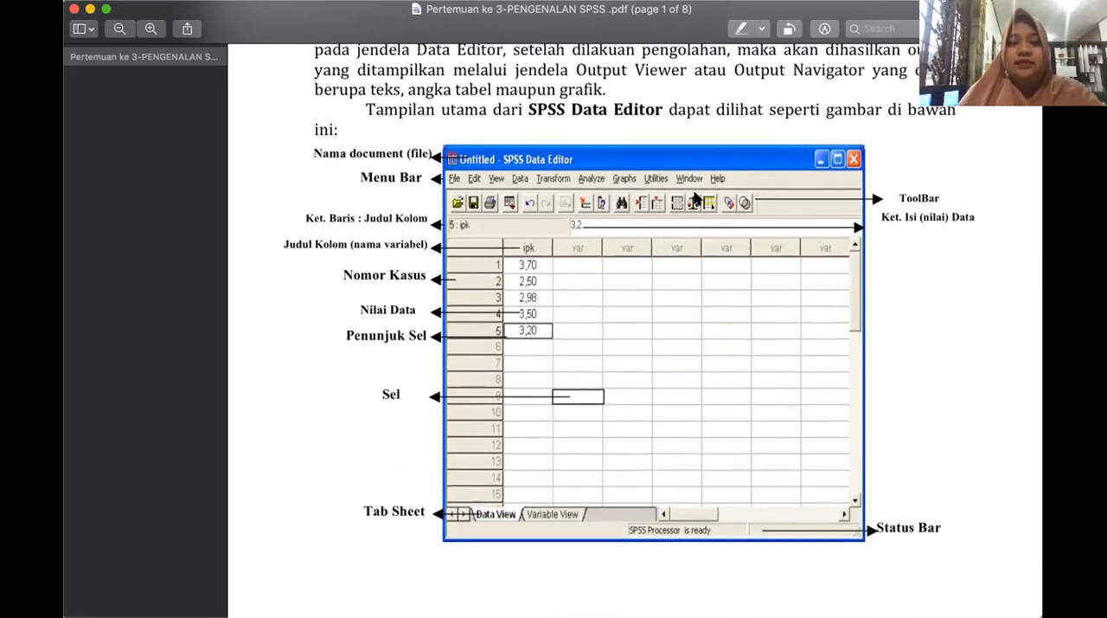
{"action": "scroll", "coordinate": [629, 157], "scroll_direction": "down", "scroll_amount": 1}
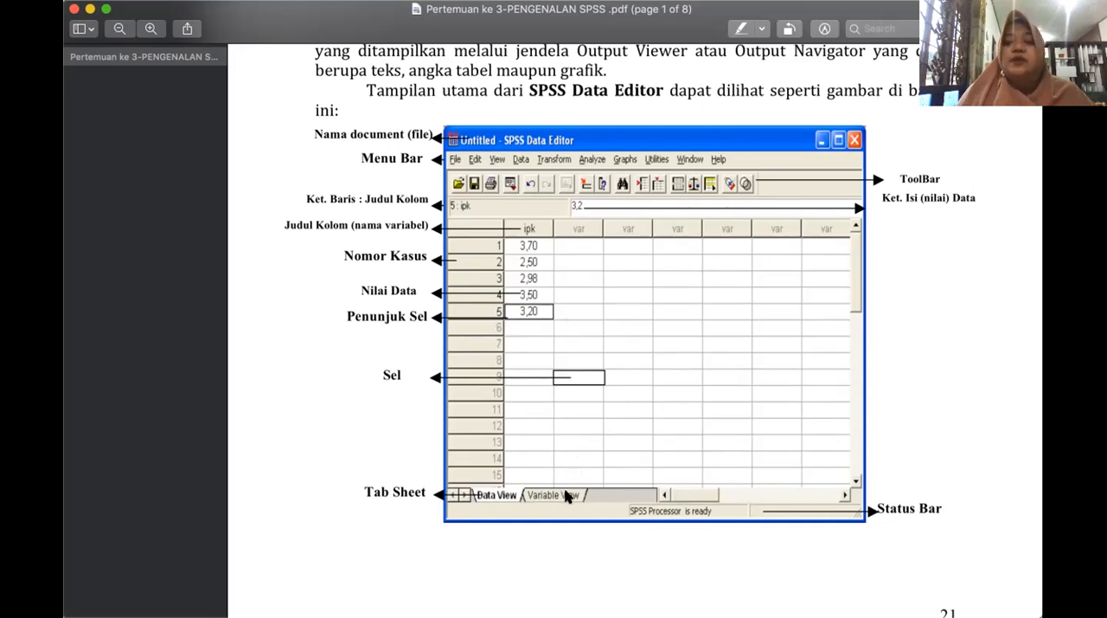
{"action": "scroll", "coordinate": [586, 489], "scroll_direction": "down", "scroll_amount": 3}
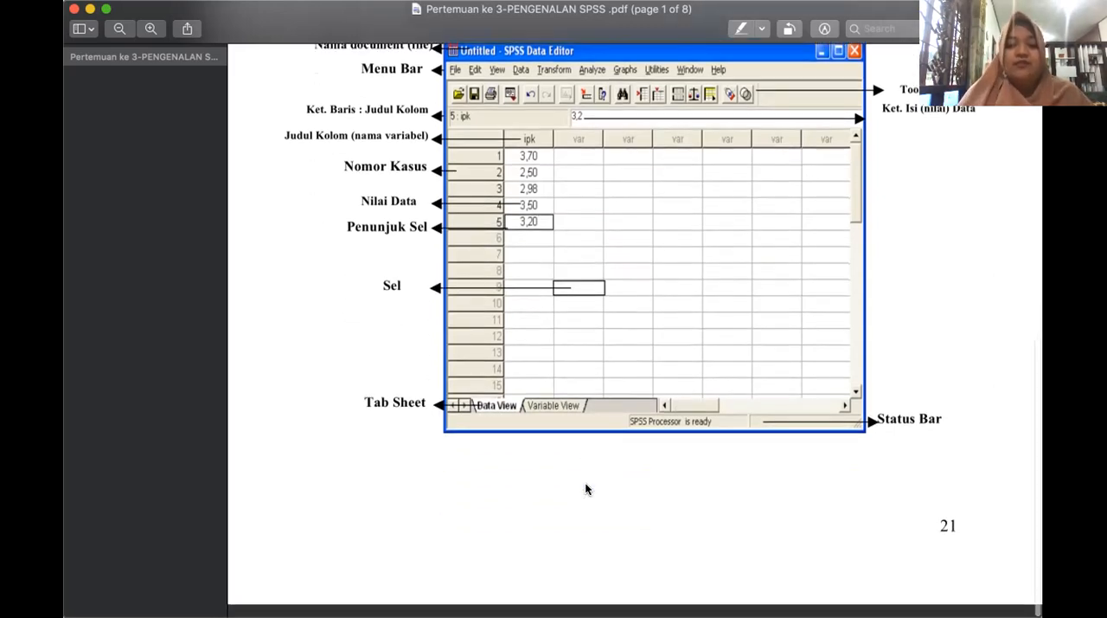
Read the descriptions of the ten Data Editor menus, from File to Help, on page 2 of the PDF.
{"action": "scroll", "coordinate": [586, 484], "scroll_direction": "down", "scroll_amount": 3}
{"action": "scroll", "coordinate": [586, 484], "scroll_direction": "left", "scroll_amount": 5}
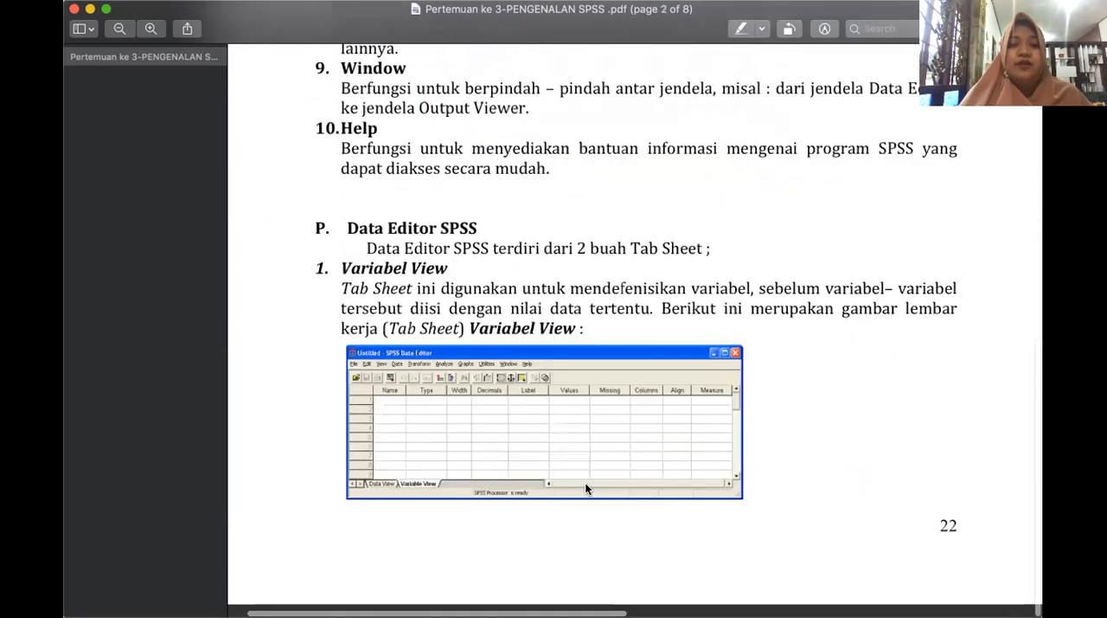
{"action": "scroll", "coordinate": [586, 489], "scroll_direction": "up", "scroll_amount": 10}
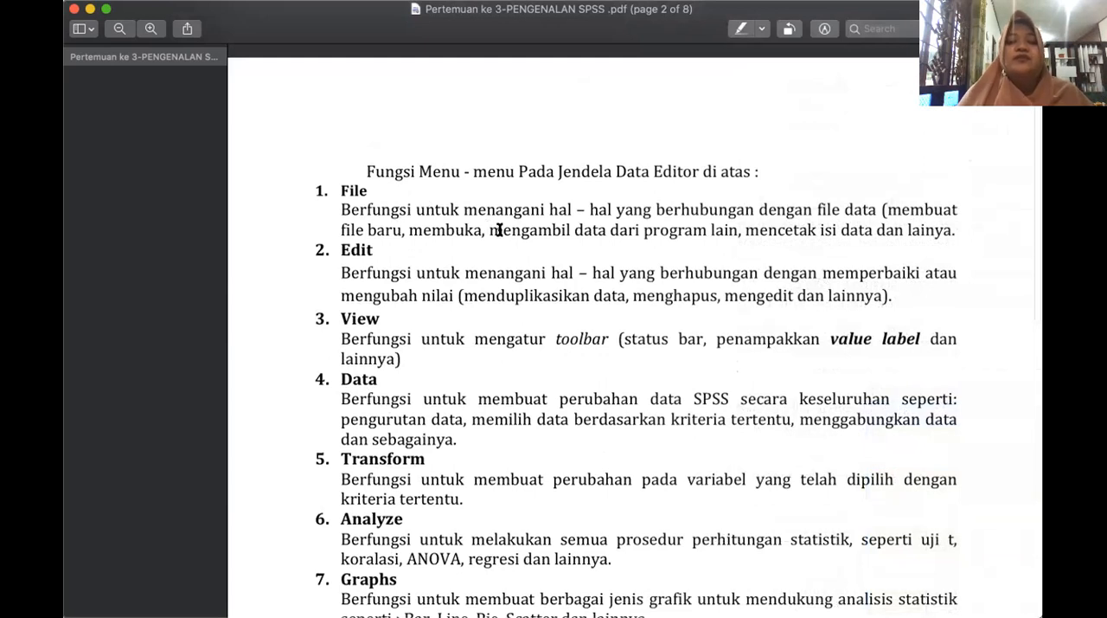
{"action": "scroll", "coordinate": [520, 302], "scroll_direction": "down", "scroll_amount": 1}
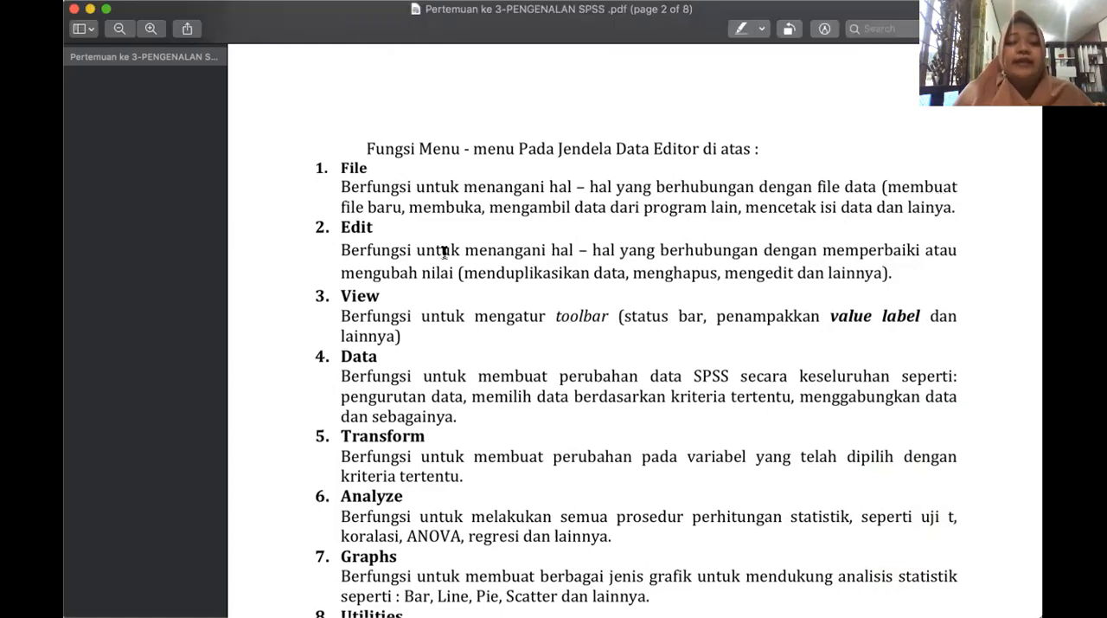
{"action": "scroll", "coordinate": [437, 253], "scroll_direction": "down", "scroll_amount": 3}
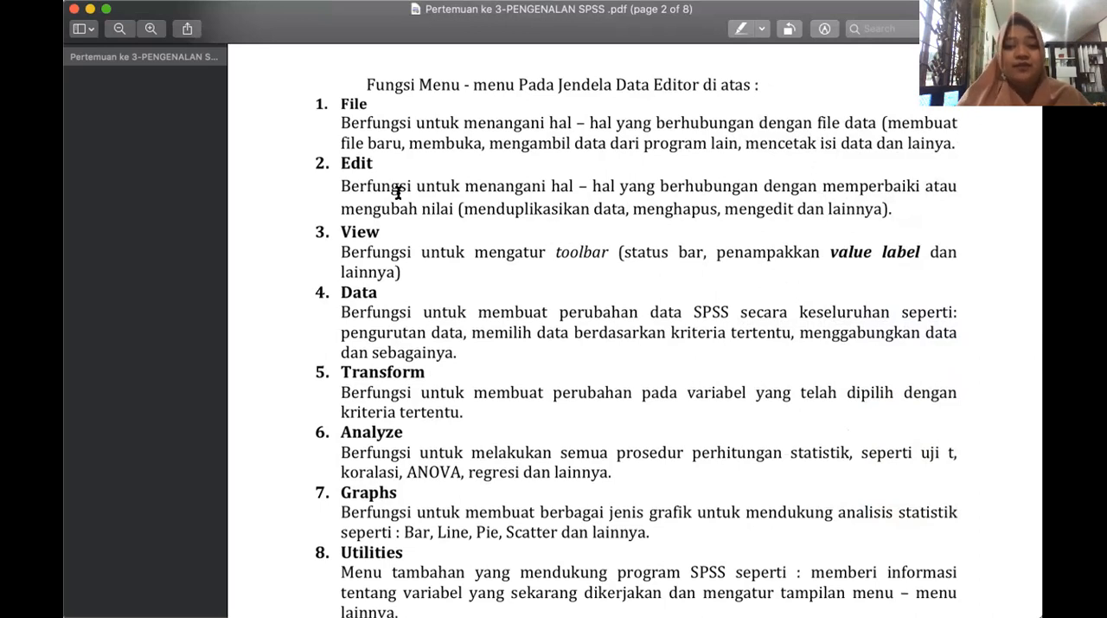
{"action": "scroll", "coordinate": [436, 277], "scroll_direction": "down", "scroll_amount": 2}
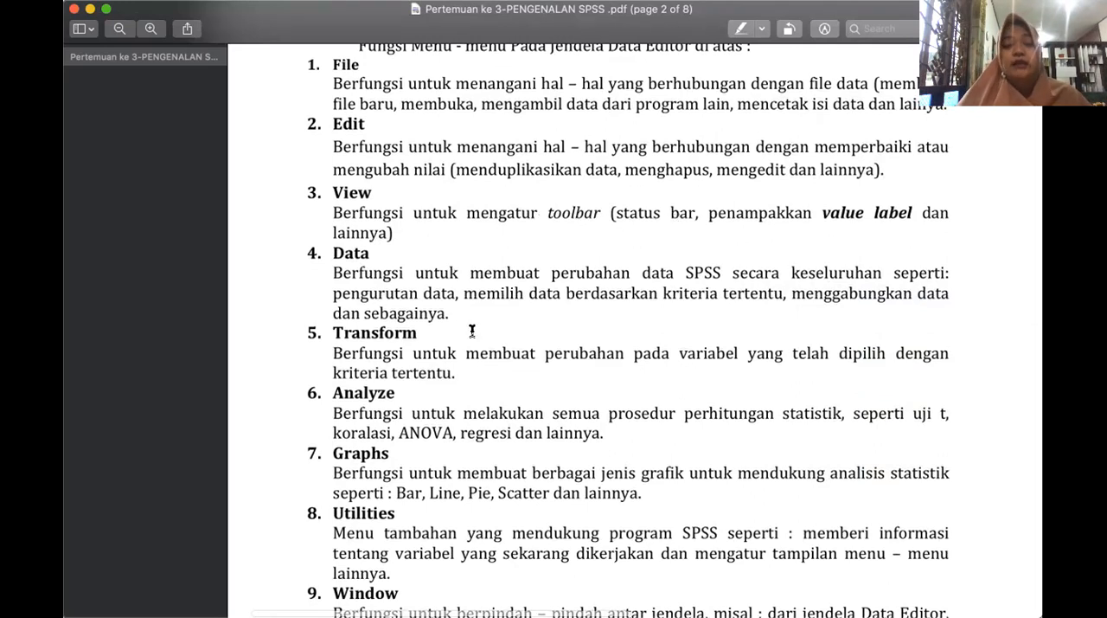
{"action": "scroll", "coordinate": [448, 302], "scroll_direction": "down", "scroll_amount": 2}
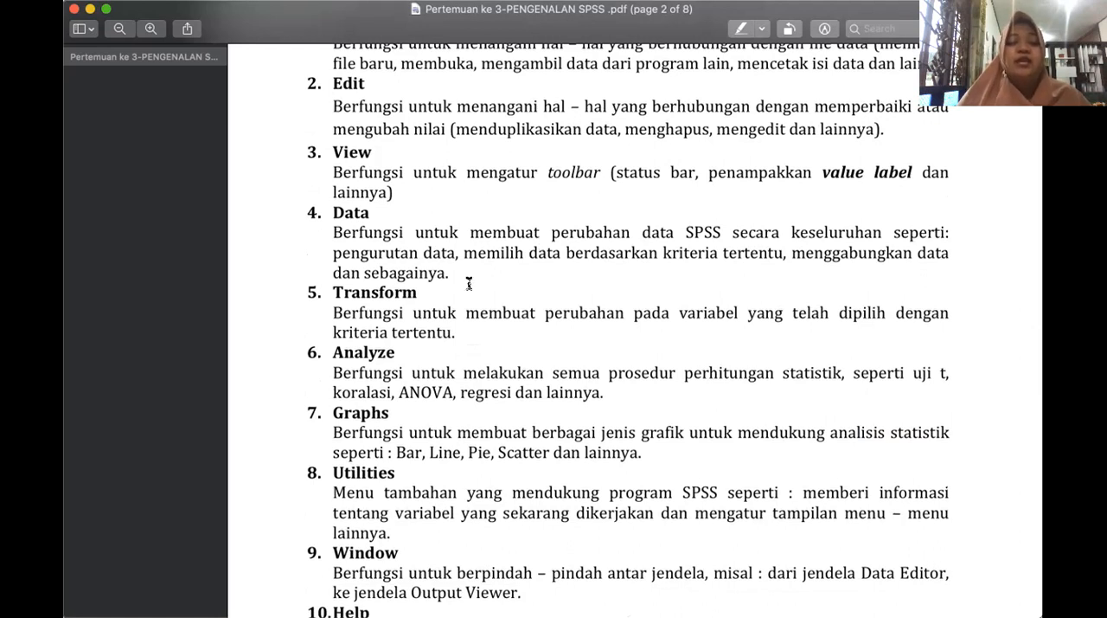
{"action": "scroll", "coordinate": [468, 284], "scroll_direction": "down", "scroll_amount": 2}
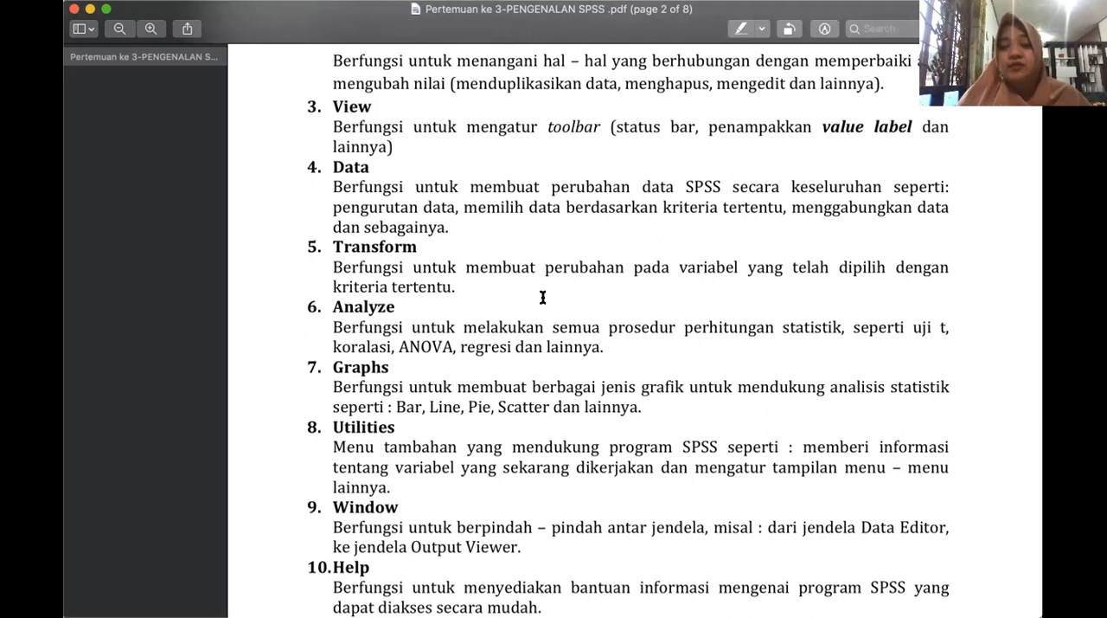
{"action": "scroll", "coordinate": [543, 297], "scroll_direction": "down", "scroll_amount": 1}
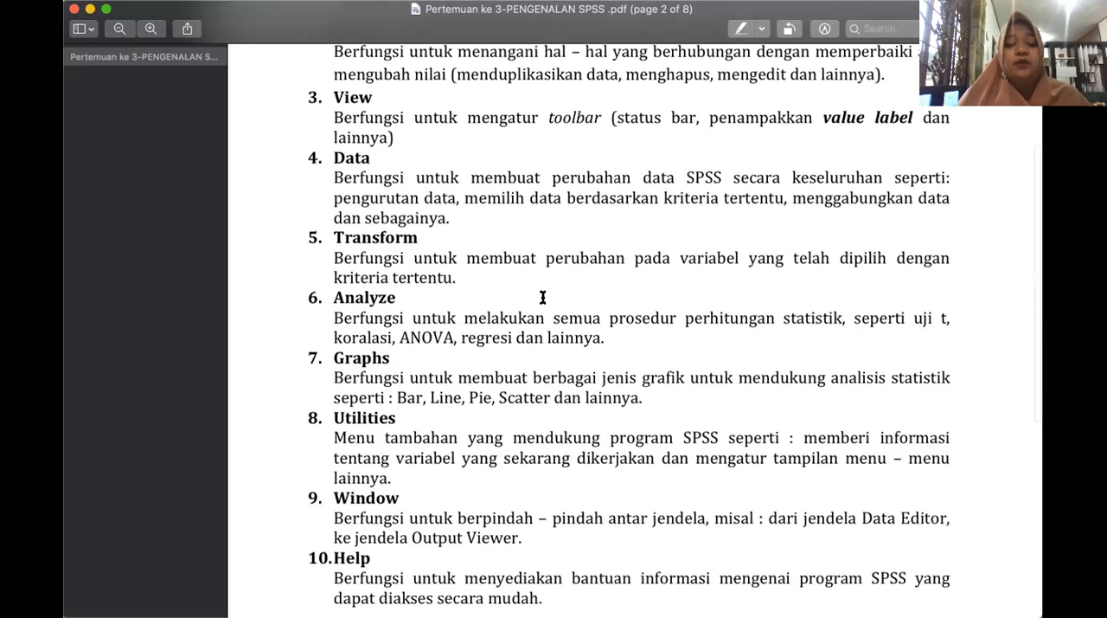
{"action": "scroll", "coordinate": [523, 294], "scroll_direction": "down", "scroll_amount": 2}
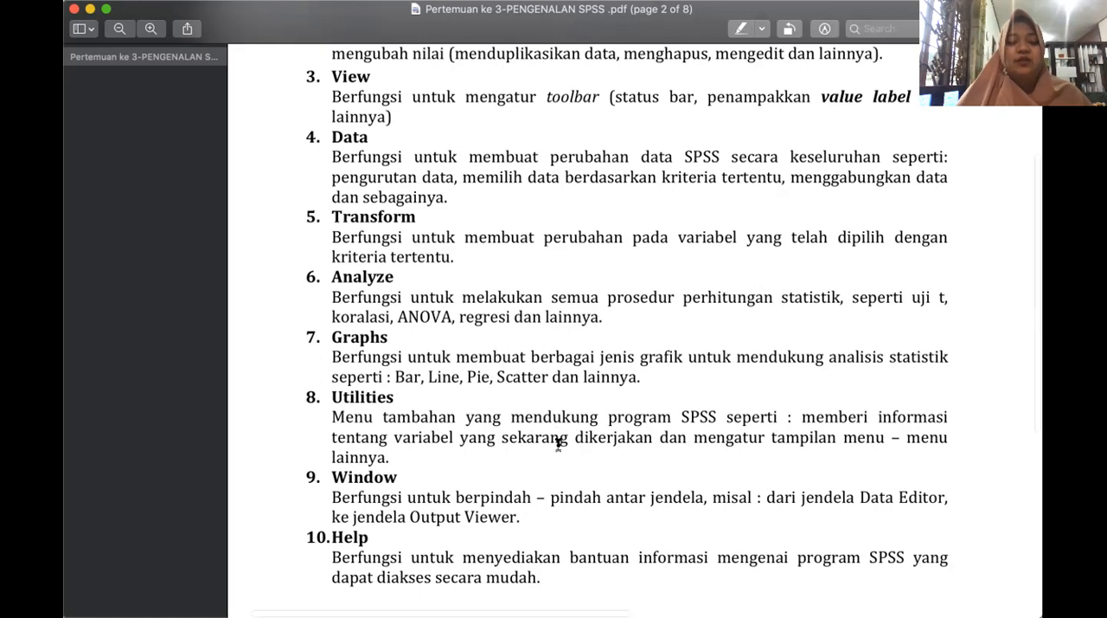
{"action": "scroll", "coordinate": [558, 443], "scroll_direction": "down", "scroll_amount": 3}
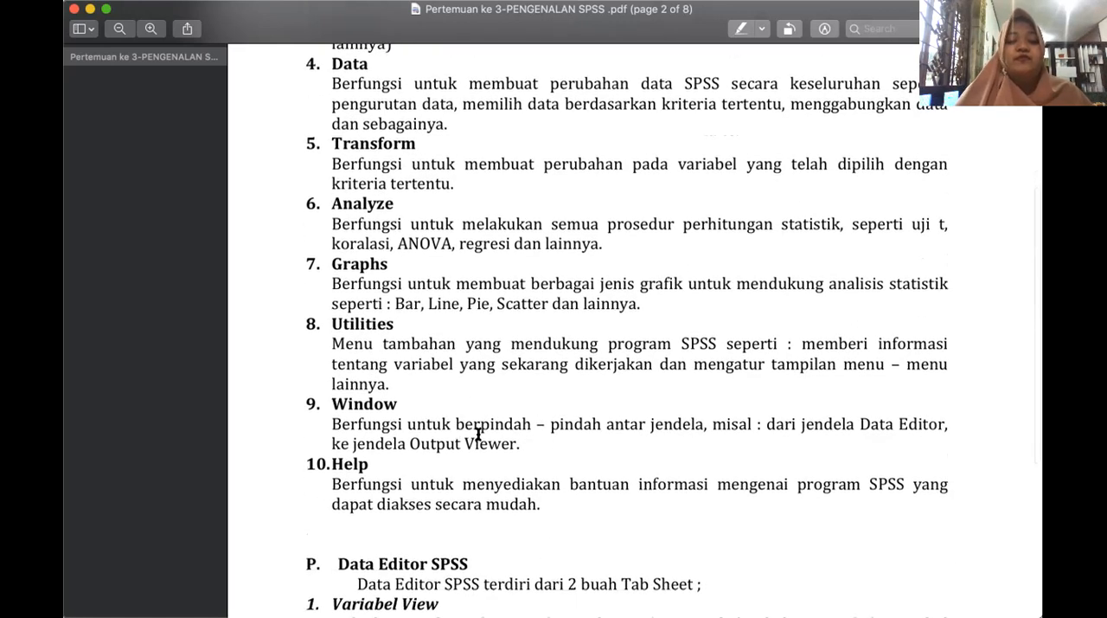
{"action": "scroll", "coordinate": [514, 438], "scroll_direction": "down", "scroll_amount": 1}
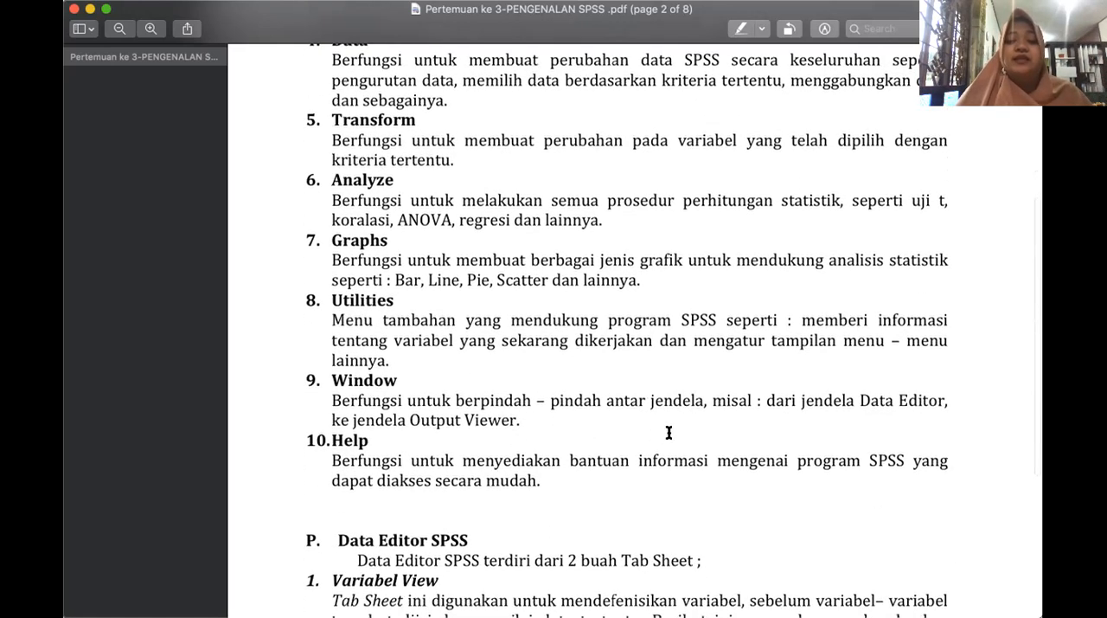
{"action": "scroll", "coordinate": [779, 430], "scroll_direction": "down", "scroll_amount": 1}
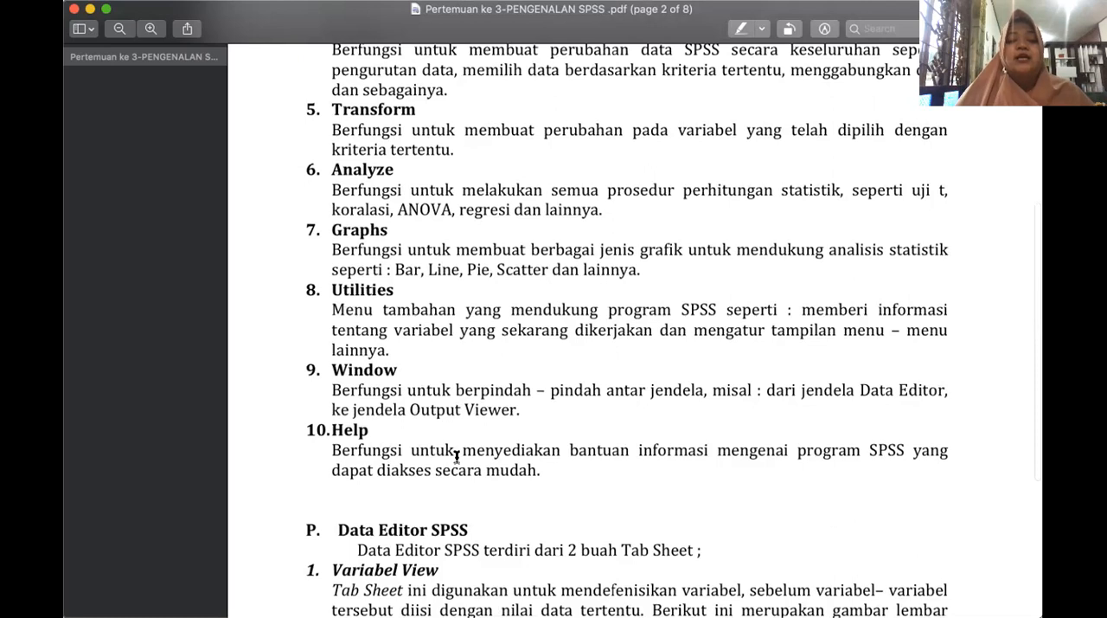
{"action": "scroll", "coordinate": [456, 452], "scroll_direction": "down", "scroll_amount": 5}
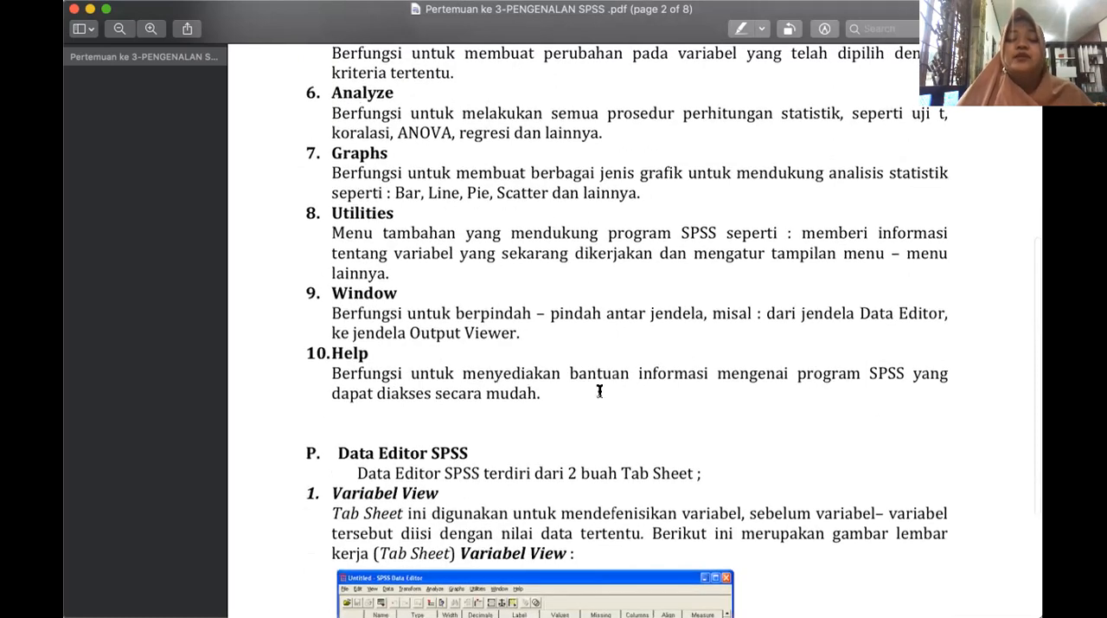
{"action": "scroll", "coordinate": [600, 392], "scroll_direction": "down", "scroll_amount": 2}
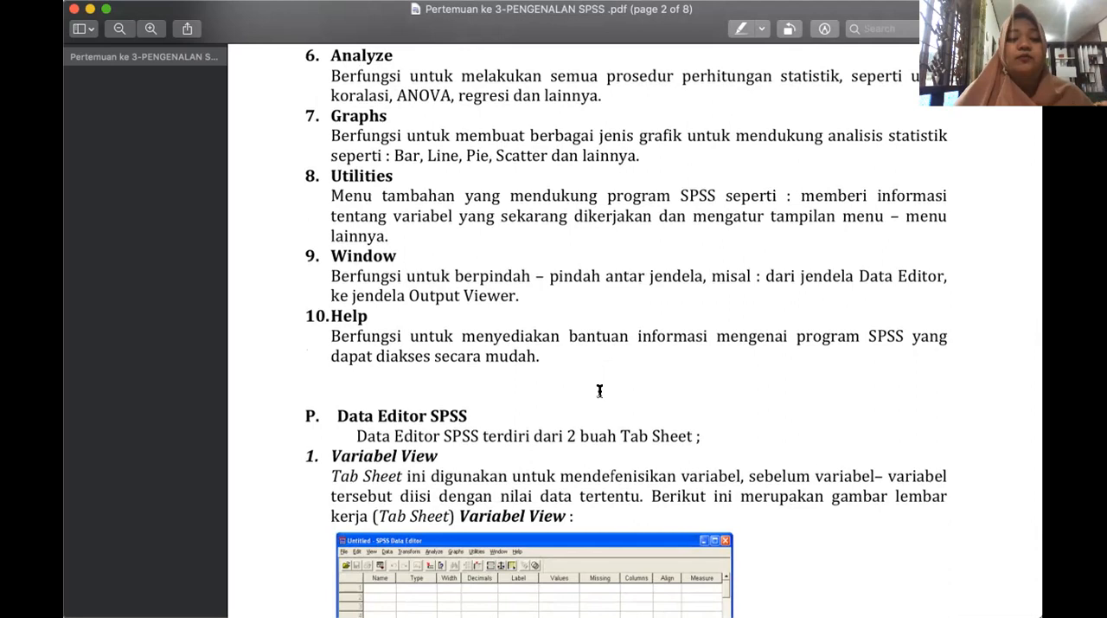
Examine the Data Editor SPSS section on page 2, including the Variabel View explanation and its figure.
{"action": "scroll", "coordinate": [599, 391], "scroll_direction": "down", "scroll_amount": 5}
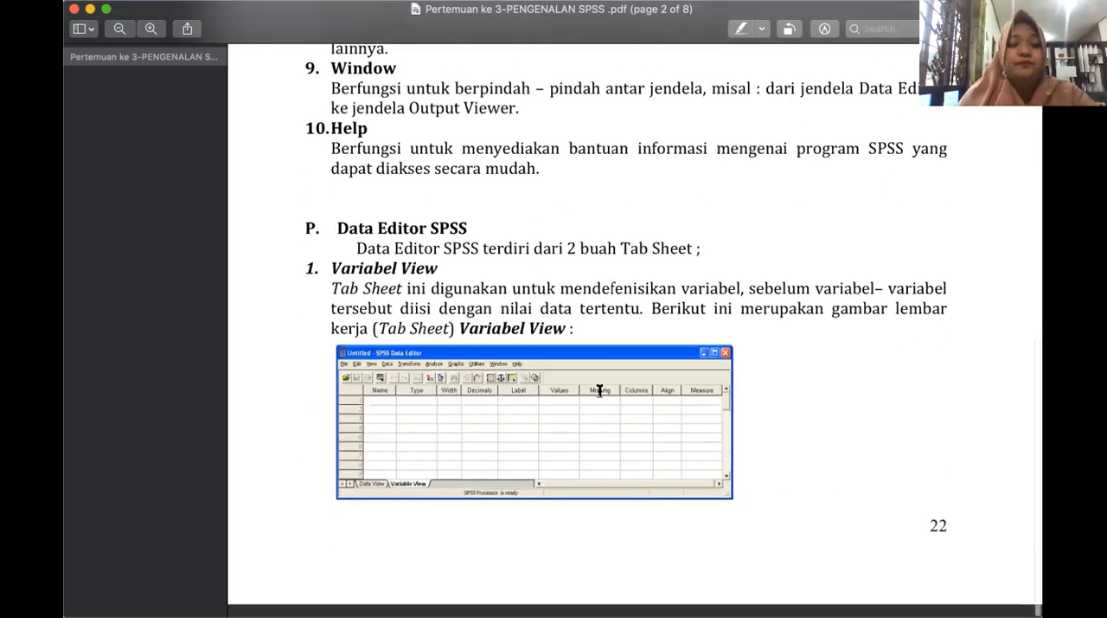
{"action": "scroll", "coordinate": [600, 391], "scroll_direction": "up", "scroll_amount": 1}
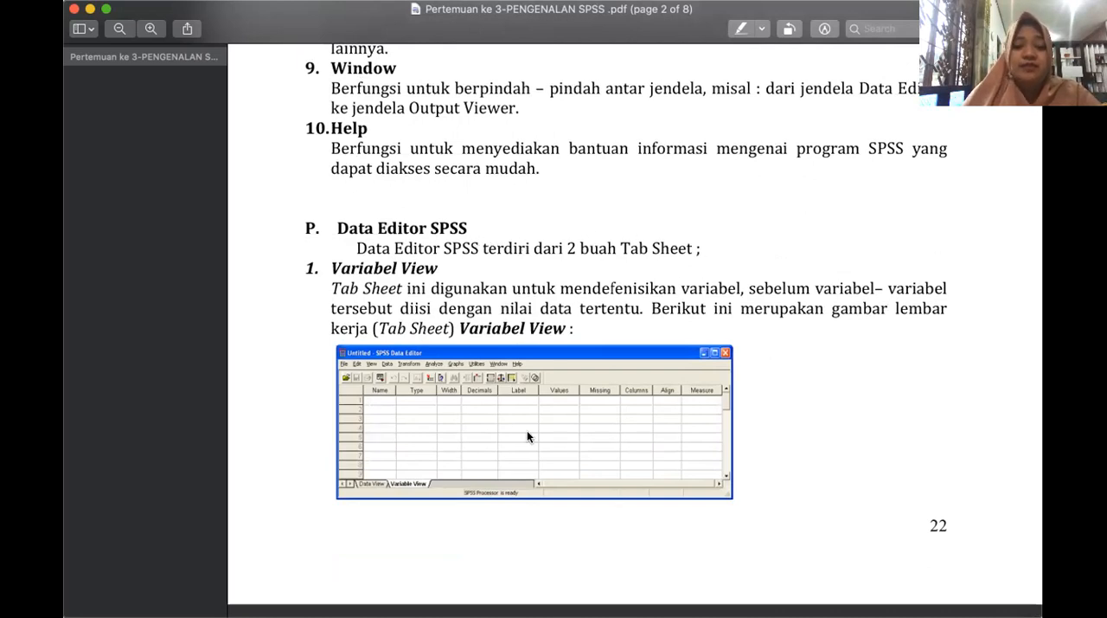
{"action": "scroll", "coordinate": [527, 430], "scroll_direction": "down", "scroll_amount": 2}
{"action": "scroll", "coordinate": [416, 402], "scroll_direction": "down", "scroll_amount": 20}
{"action": "scroll", "coordinate": [394, 339], "scroll_direction": "up", "scroll_amount": 10}
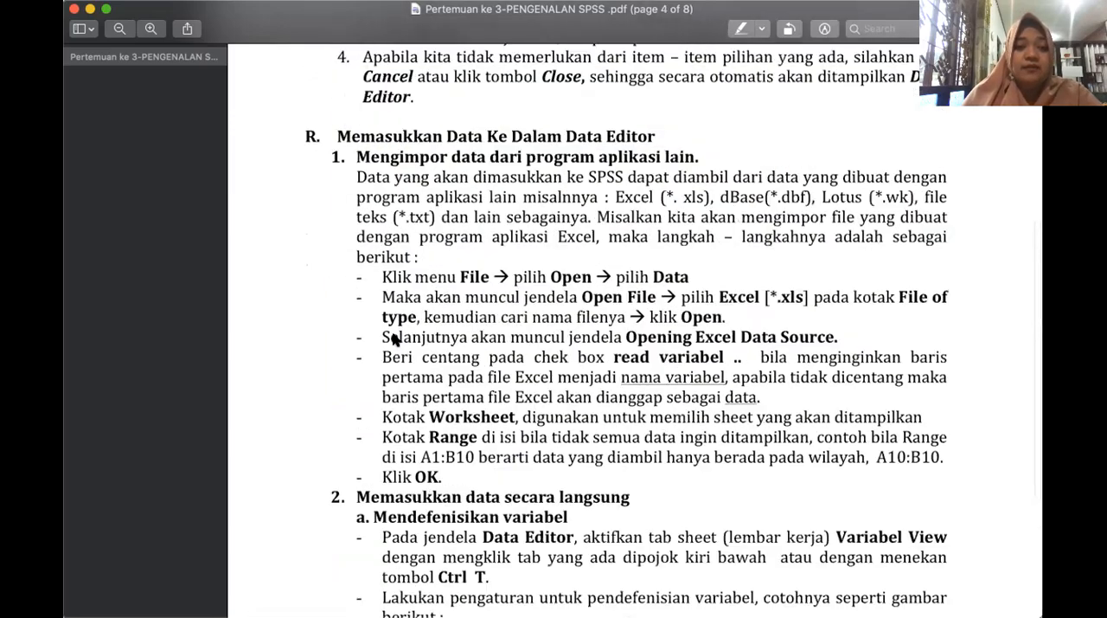
{"action": "scroll", "coordinate": [393, 339], "scroll_direction": "left", "scroll_amount": 10}
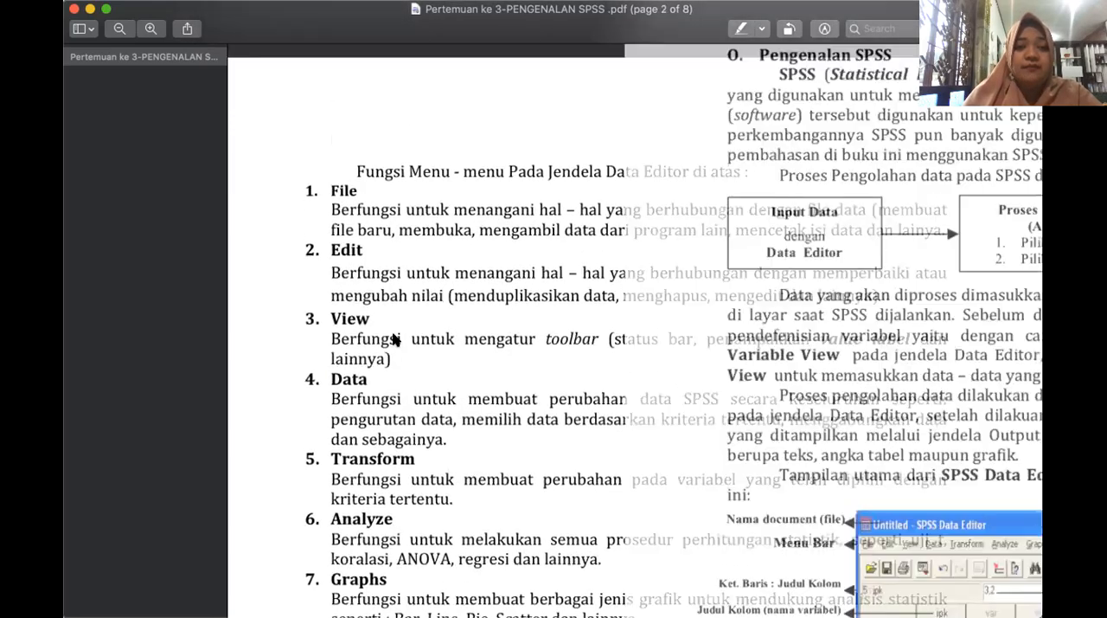
{"action": "scroll", "coordinate": [420, 339], "scroll_direction": "down", "scroll_amount": 6}
{"action": "scroll", "coordinate": [445, 339], "scroll_direction": "down", "scroll_amount": 15}
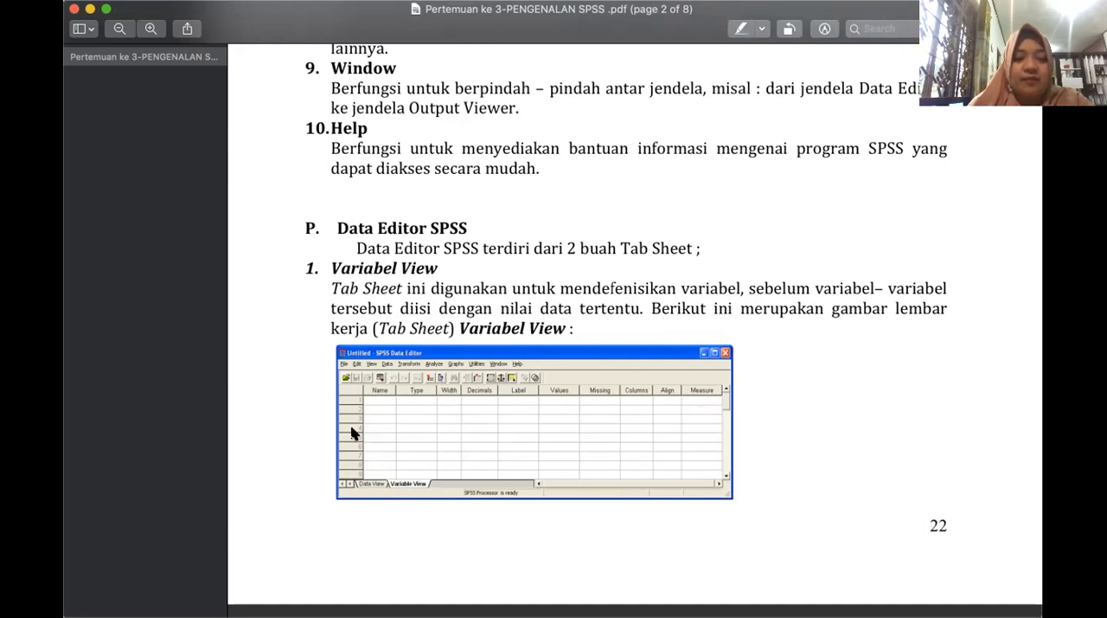
Look through the pages following the Variabel View figure for the continuation of the Data Editor section.
{"action": "scroll", "coordinate": [725, 496], "scroll_direction": "down", "scroll_amount": 15}
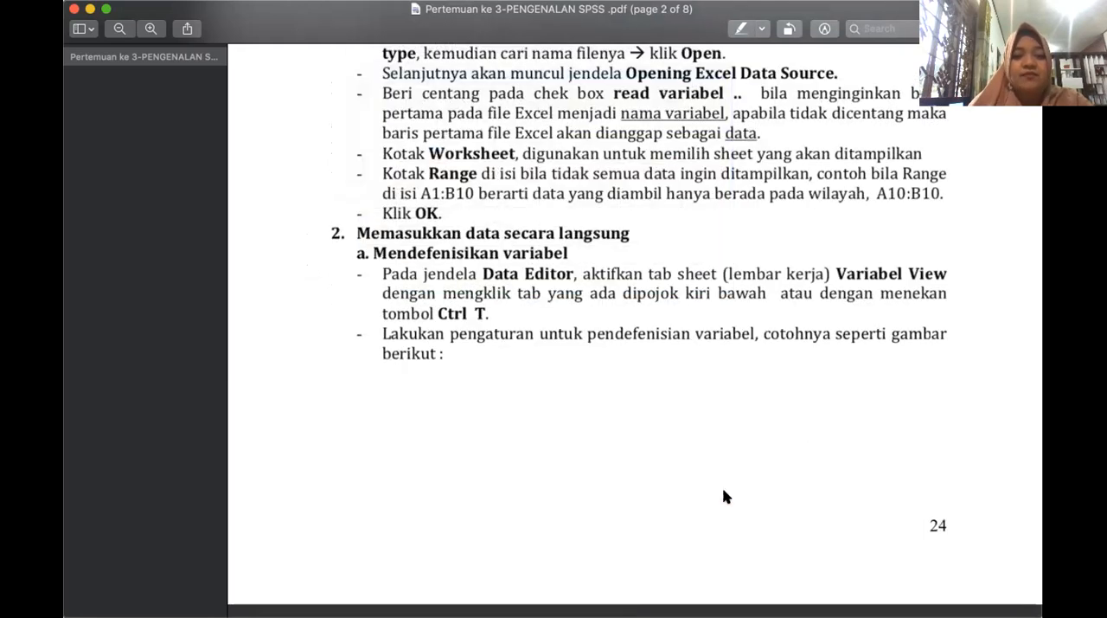
{"action": "scroll", "coordinate": [725, 497], "scroll_direction": "up", "scroll_amount": 4}
{"action": "scroll", "coordinate": [726, 496], "scroll_direction": "up", "scroll_amount": 10}
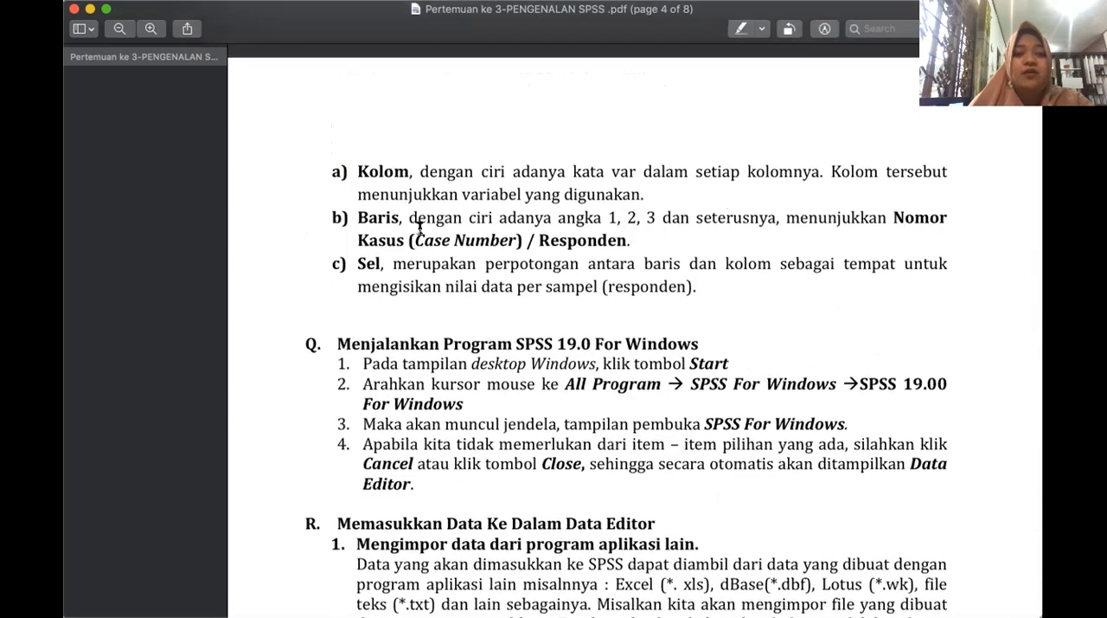
{"action": "scroll", "coordinate": [634, 305], "scroll_direction": "down", "scroll_amount": 10}
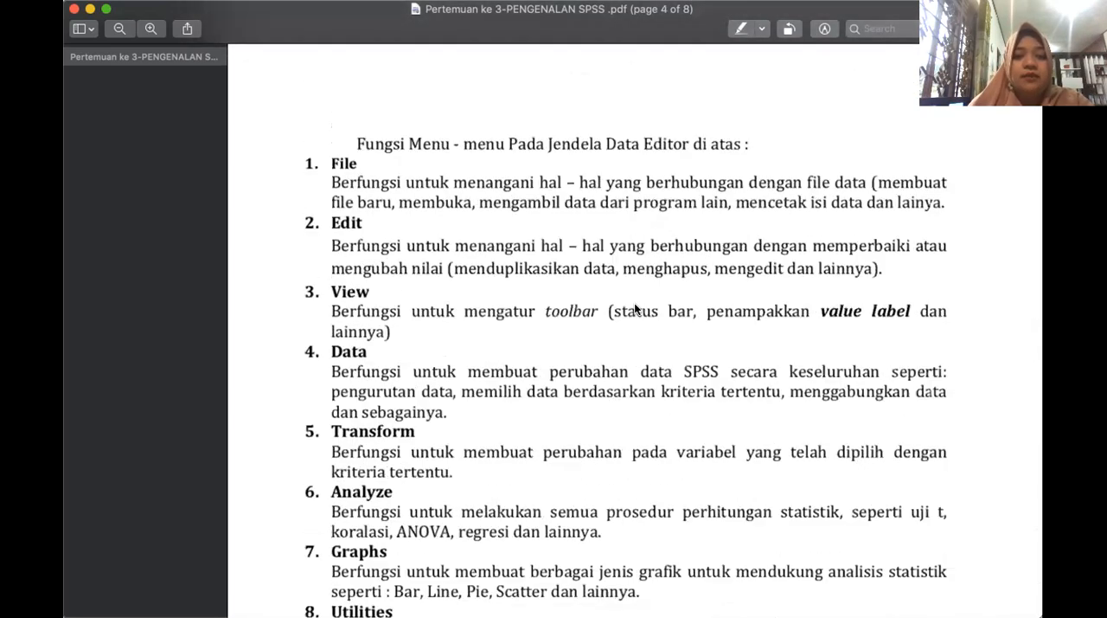
{"action": "scroll", "coordinate": [634, 304], "scroll_direction": "down", "scroll_amount": 12}
{"action": "scroll", "coordinate": [634, 302], "scroll_direction": "down", "scroll_amount": 15}
{"action": "scroll", "coordinate": [634, 302], "scroll_direction": "up", "scroll_amount": 5}
{"action": "scroll", "coordinate": [635, 303], "scroll_direction": "up", "scroll_amount": 6}
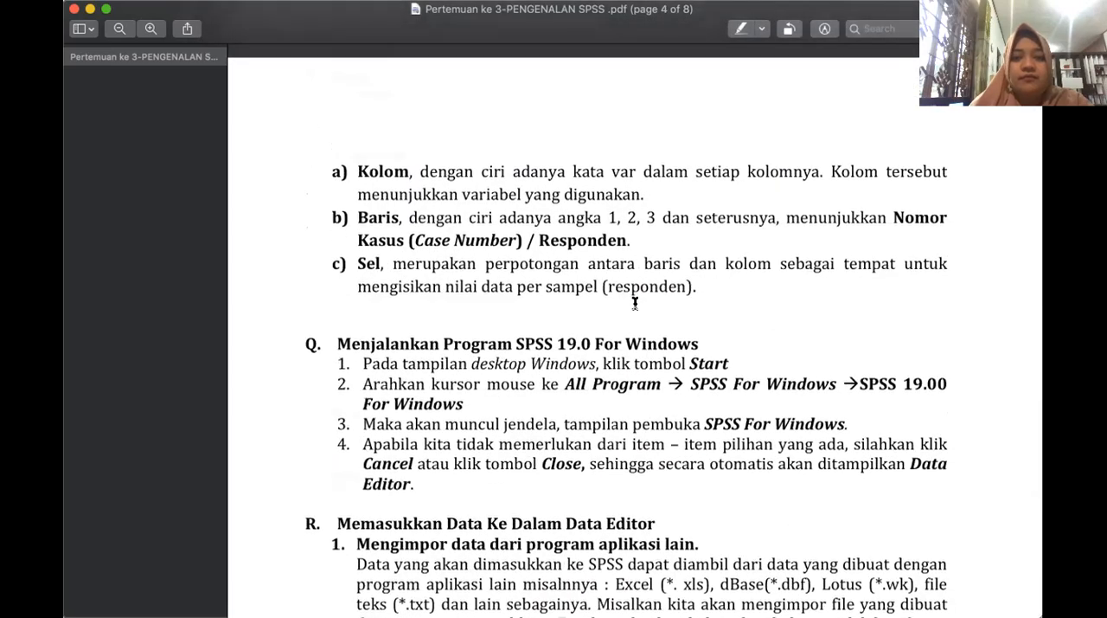
{"action": "scroll", "coordinate": [634, 302], "scroll_direction": "up", "scroll_amount": 15}
{"action": "scroll", "coordinate": [634, 303], "scroll_direction": "down", "scroll_amount": 10}
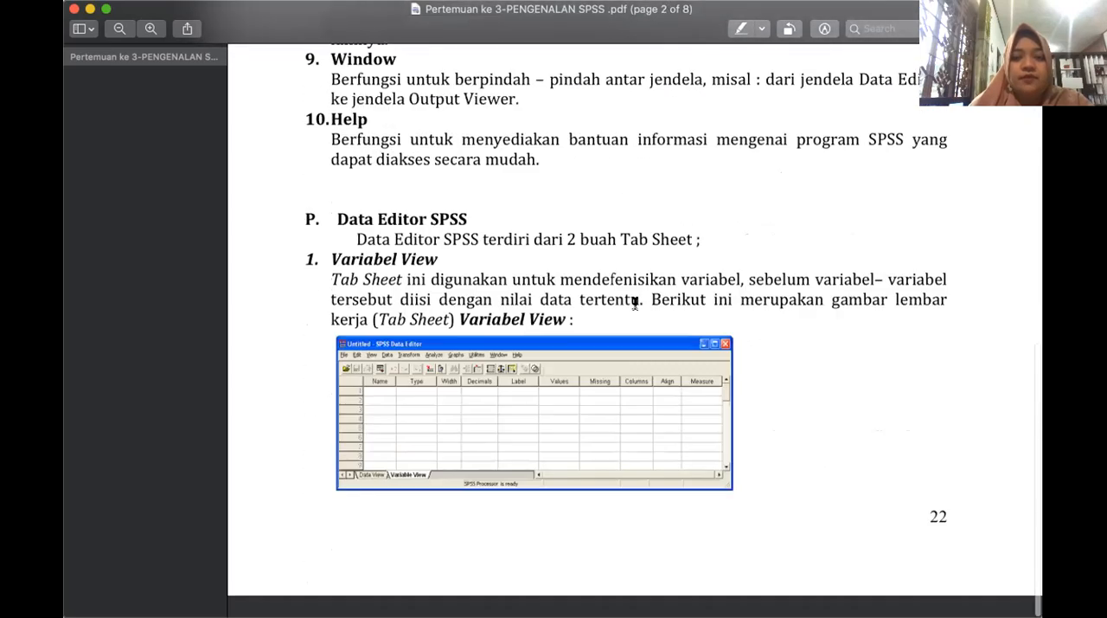
{"action": "scroll", "coordinate": [635, 303], "scroll_direction": "down", "scroll_amount": 15}
{"action": "scroll", "coordinate": [634, 303], "scroll_direction": "down", "scroll_amount": 1}
{"action": "scroll", "coordinate": [634, 303], "scroll_direction": "up", "scroll_amount": 4}
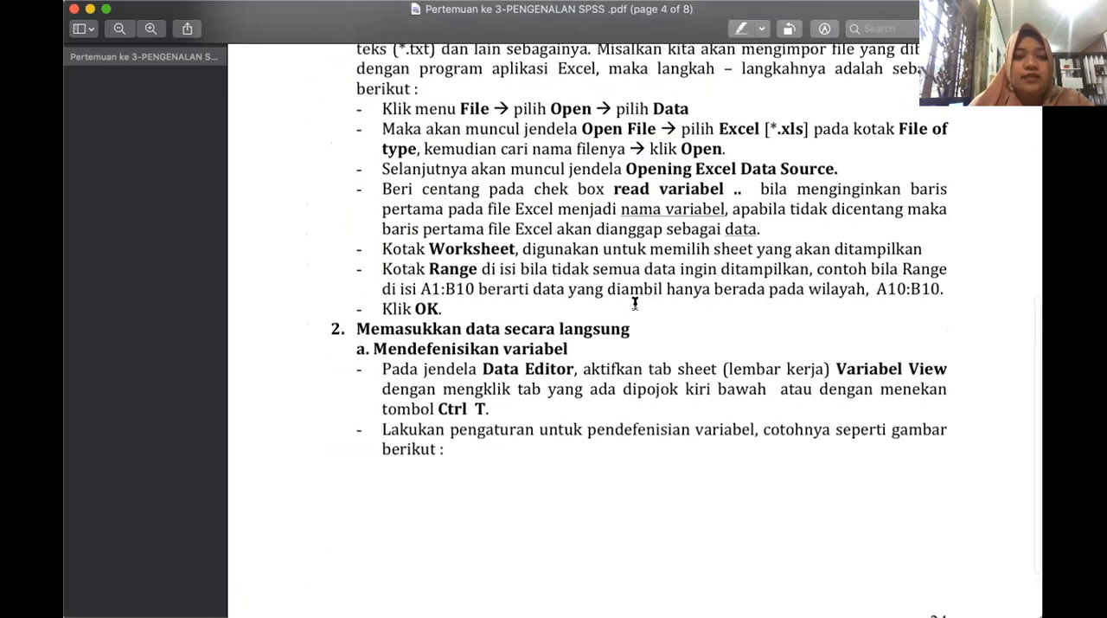
{"action": "scroll", "coordinate": [634, 303], "scroll_direction": "up", "scroll_amount": 15}
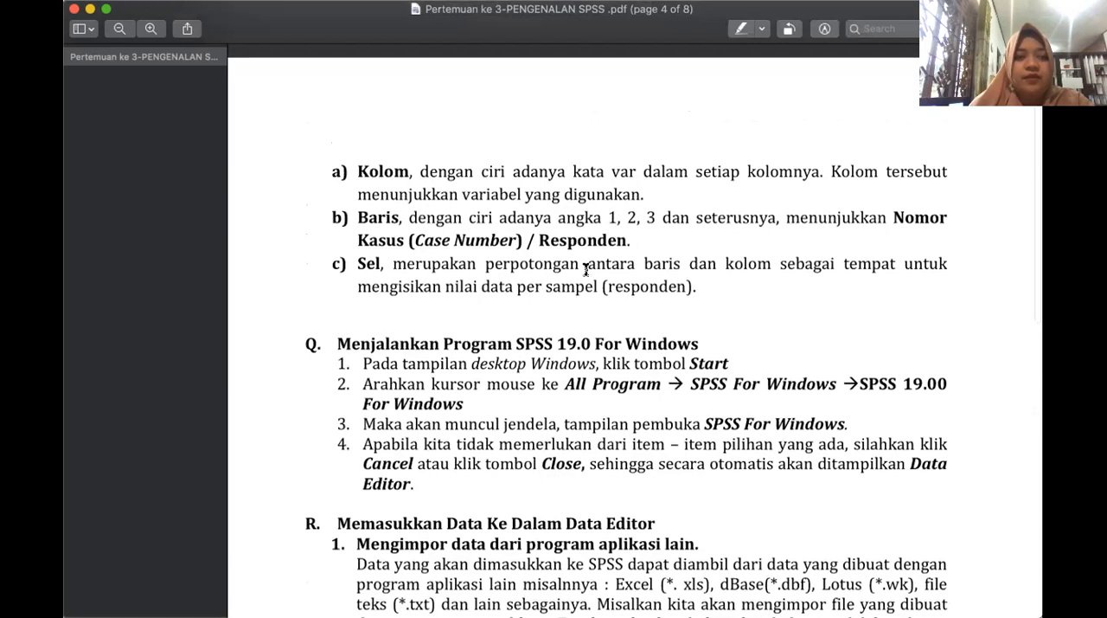
Reduce the PDF magnification one level and examine page 4, with its Kolom, Baris and Sel definitions, alongside the adjacent page.
{"action": "left_click", "coordinate": [119, 28]}
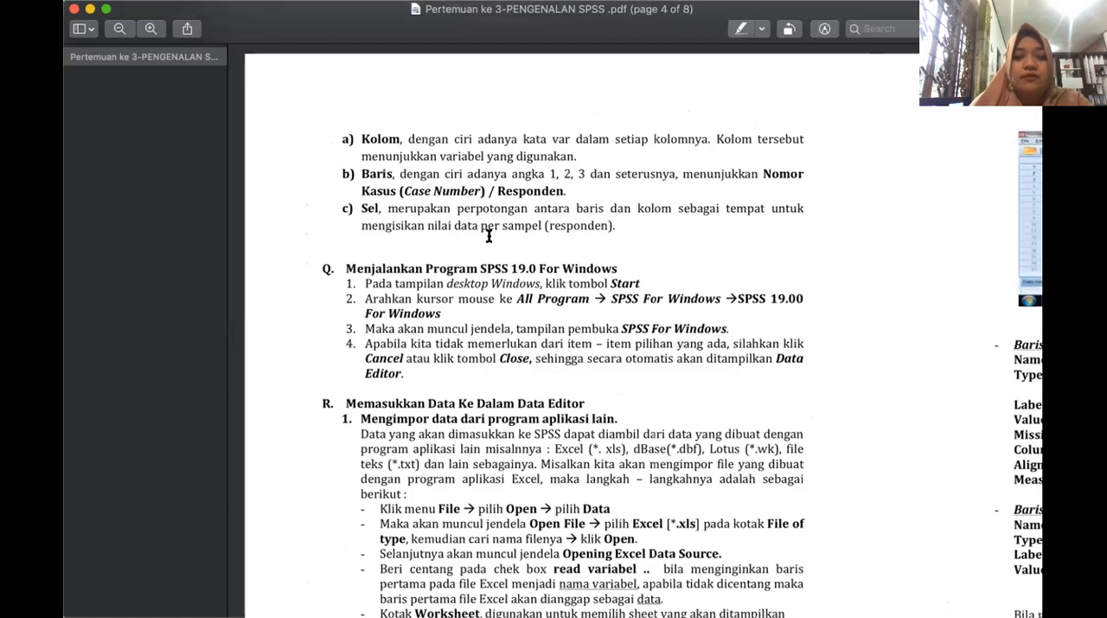
{"action": "scroll", "coordinate": [489, 235], "scroll_direction": "down", "scroll_amount": 8}
{"action": "scroll", "coordinate": [489, 235], "scroll_direction": "right", "scroll_amount": 10}
{"action": "scroll", "coordinate": [489, 235], "scroll_direction": "left", "scroll_amount": 12}
{"action": "scroll", "coordinate": [489, 235], "scroll_direction": "left", "scroll_amount": 3}
{"action": "scroll", "coordinate": [489, 235], "scroll_direction": "up", "scroll_amount": 8}
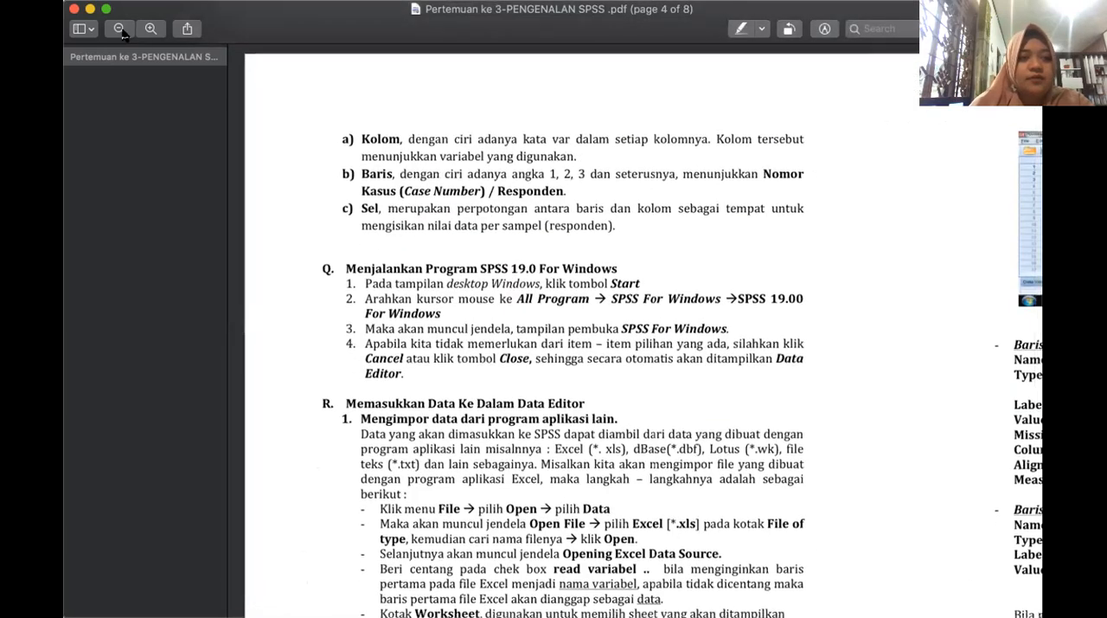
Return to page 3 of the PDF and magnify its list of Variabel View columns, starting at the Name entry.
{"action": "left_click", "coordinate": [119, 29]}
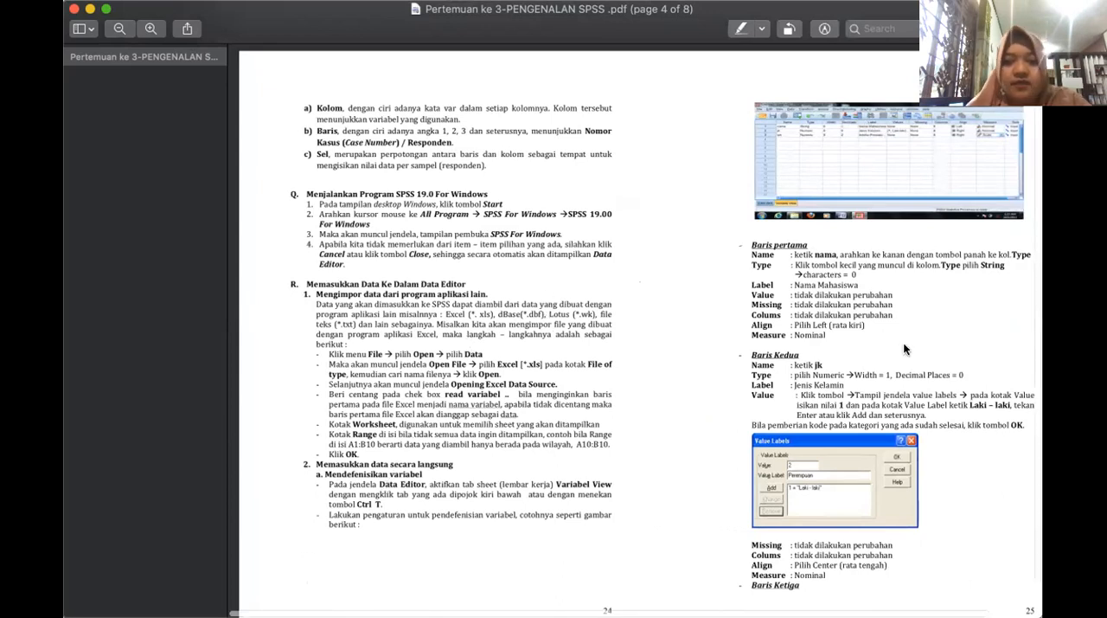
{"action": "scroll", "coordinate": [566, 355], "scroll_direction": "left", "scroll_amount": 5}
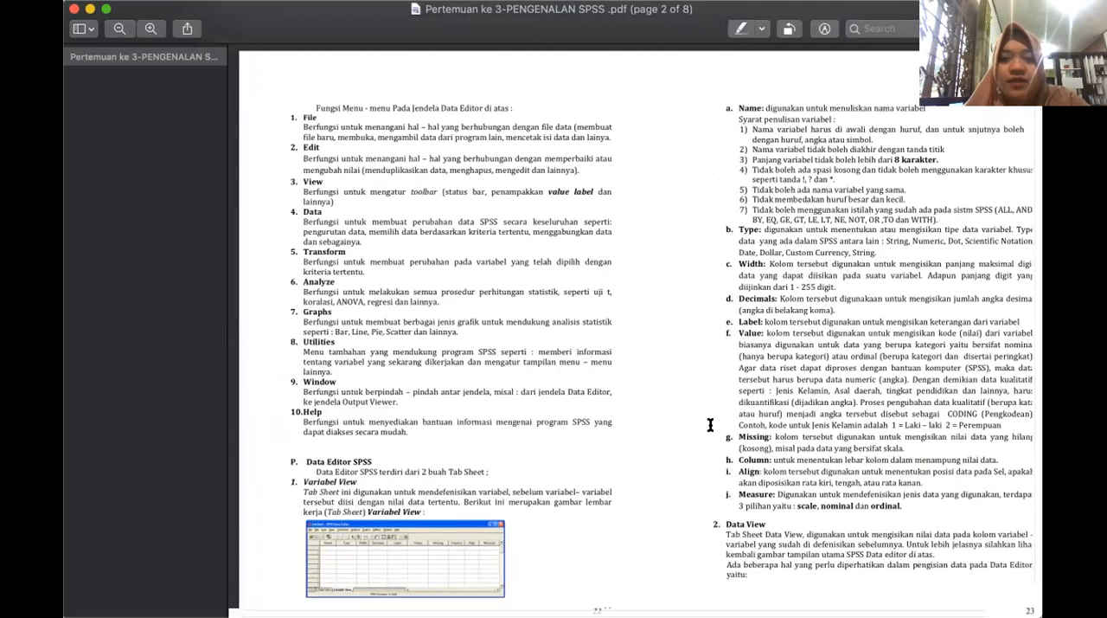
{"action": "scroll", "coordinate": [710, 423], "scroll_direction": "right", "scroll_amount": 2}
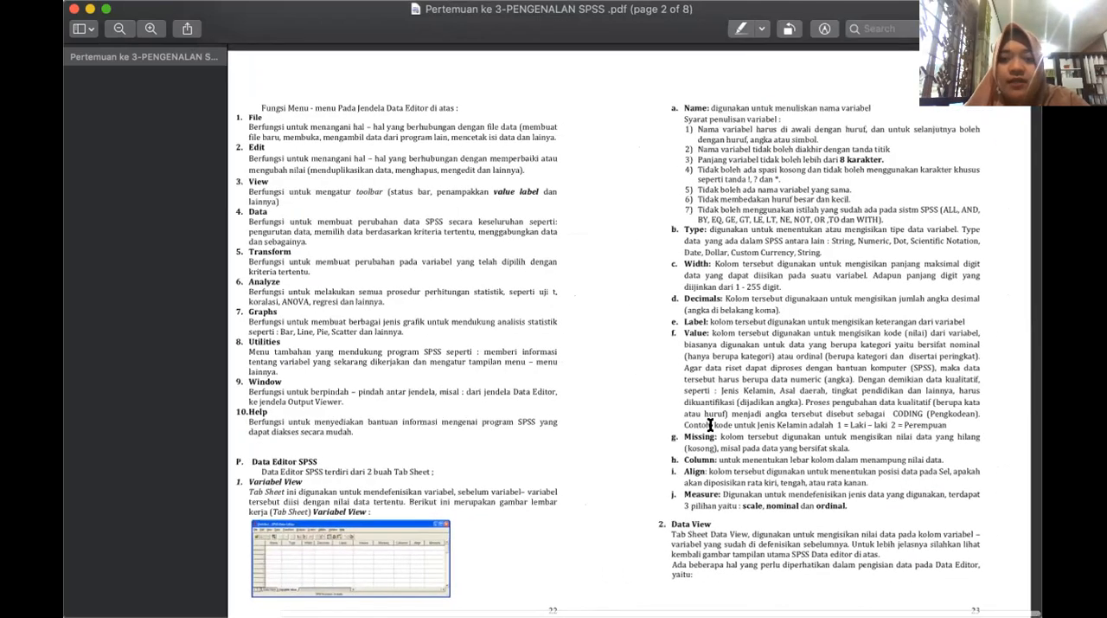
{"action": "left_click", "coordinate": [151, 29]}
{"action": "scroll", "coordinate": [432, 168], "scroll_direction": "right", "scroll_amount": 5}
{"action": "scroll", "coordinate": [431, 169], "scroll_direction": "up", "scroll_amount": 3}
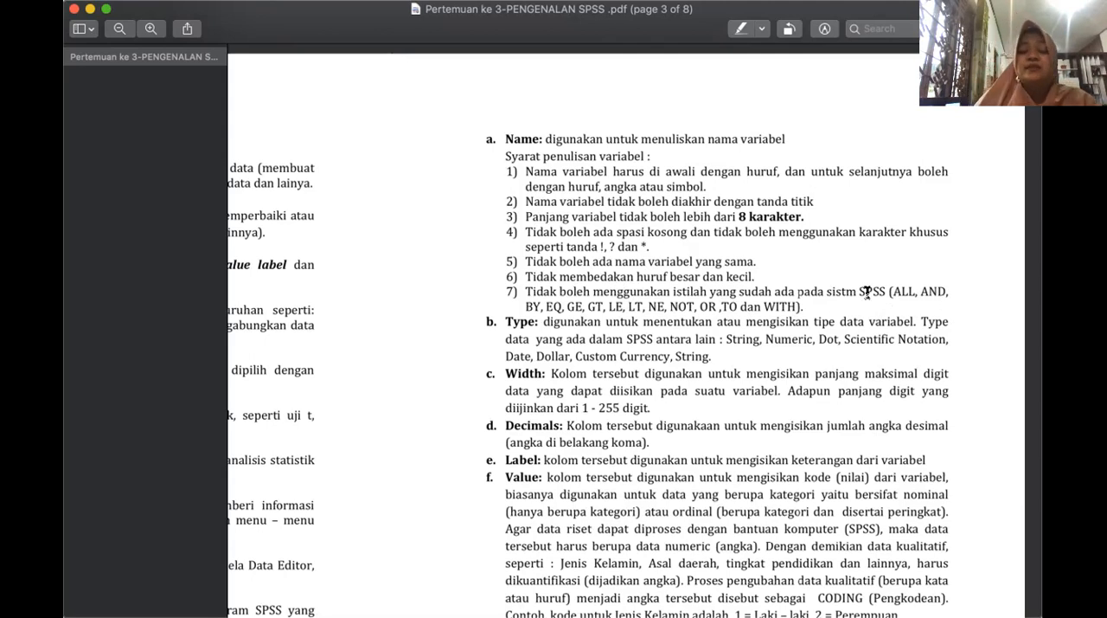
Read the page 3 explanations of the Name, Type, Width, Decimals and Label columns, including the variable naming rules.
{"action": "scroll", "coordinate": [865, 292], "scroll_direction": "down", "scroll_amount": 3}
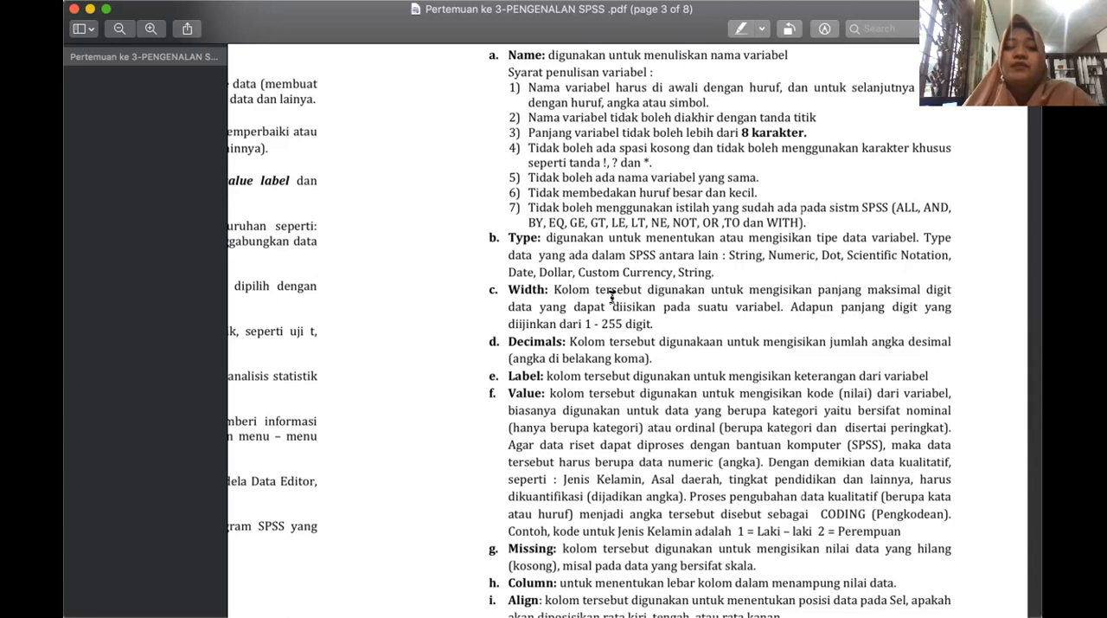
{"action": "scroll", "coordinate": [711, 311], "scroll_direction": "down", "scroll_amount": 2}
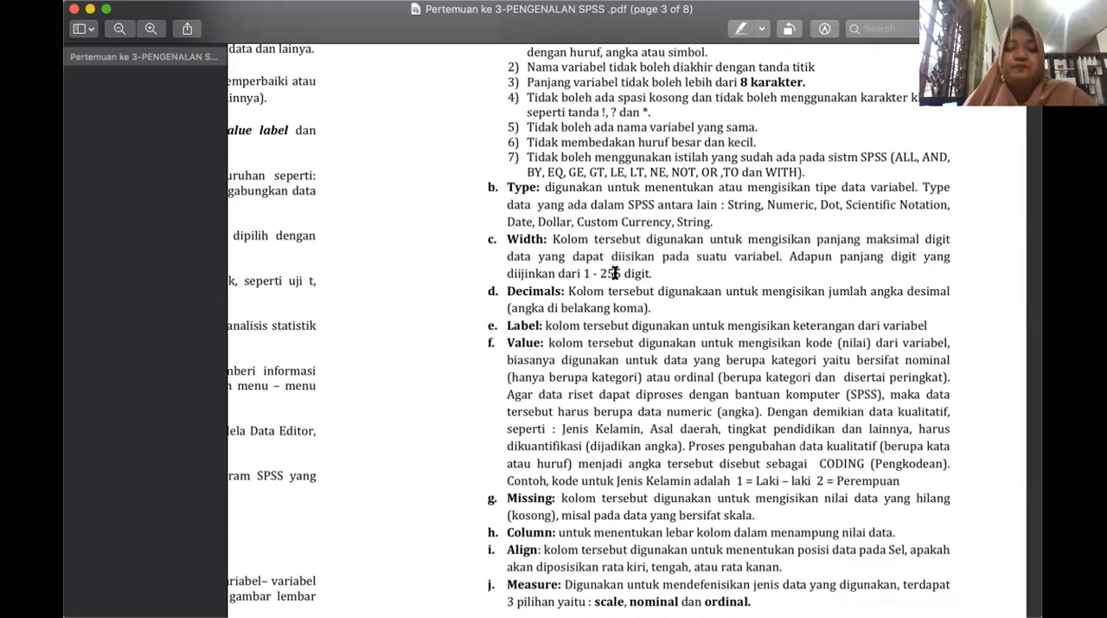
{"action": "scroll", "coordinate": [509, 327], "scroll_direction": "down", "scroll_amount": 1}
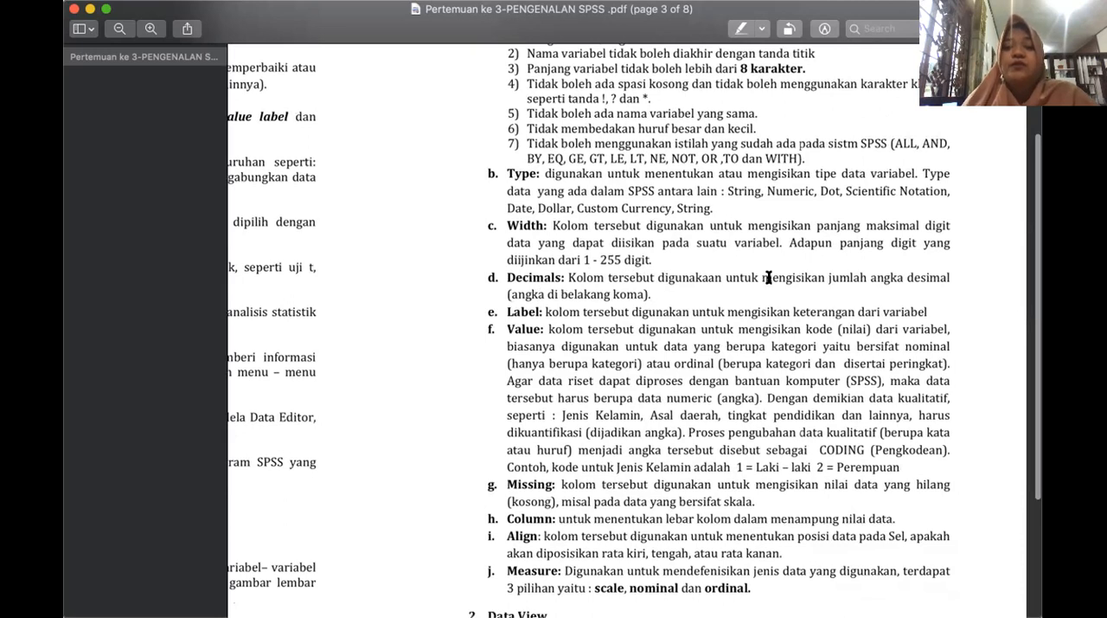
{"action": "scroll", "coordinate": [806, 292], "scroll_direction": "down", "scroll_amount": 2}
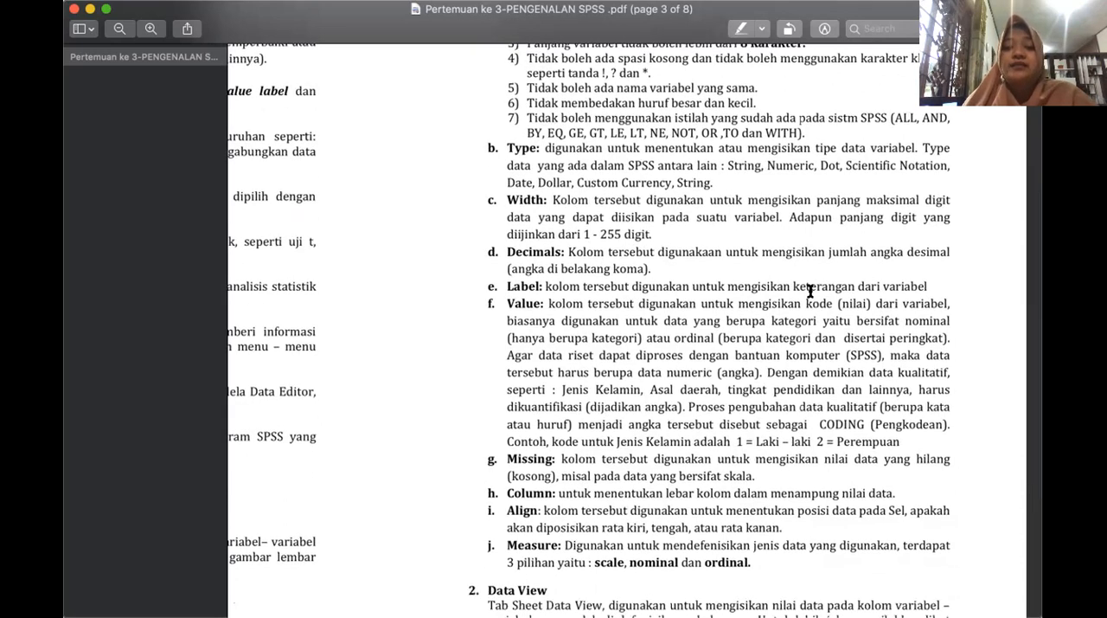
{"action": "scroll", "coordinate": [810, 291], "scroll_direction": "down", "scroll_amount": 2}
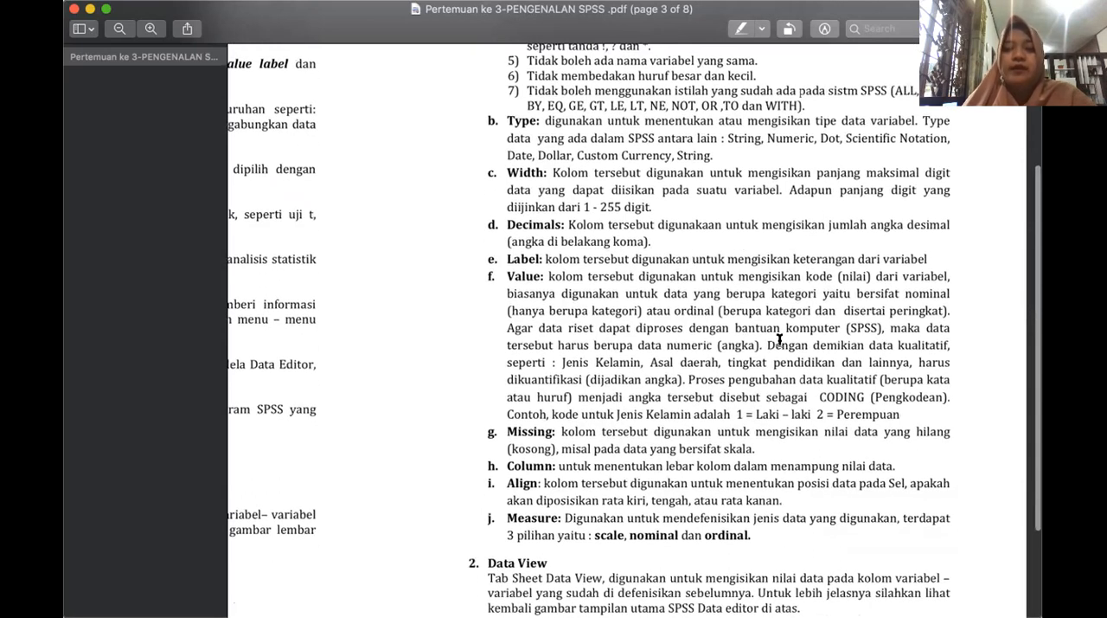
Read the Value column explanation with its Jenis Kelamin coding example, along with the Missing entry on page 3.
{"action": "scroll", "coordinate": [567, 279], "scroll_direction": "down", "scroll_amount": 2}
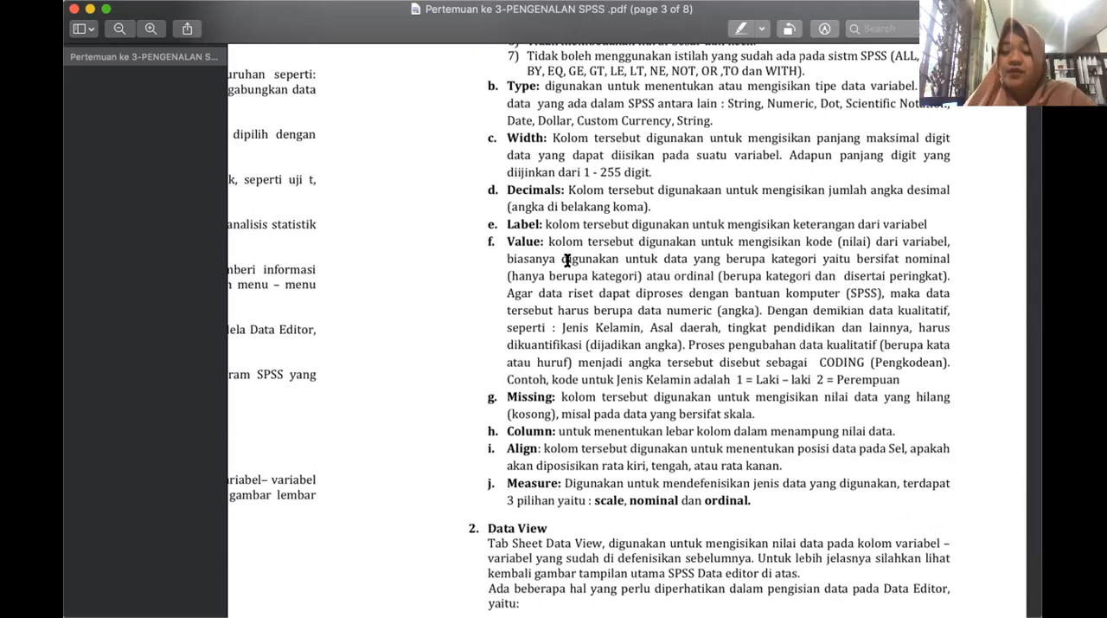
{"action": "scroll", "coordinate": [568, 264], "scroll_direction": "down", "scroll_amount": 1}
{"action": "scroll", "coordinate": [569, 264], "scroll_direction": "down", "scroll_amount": 1}
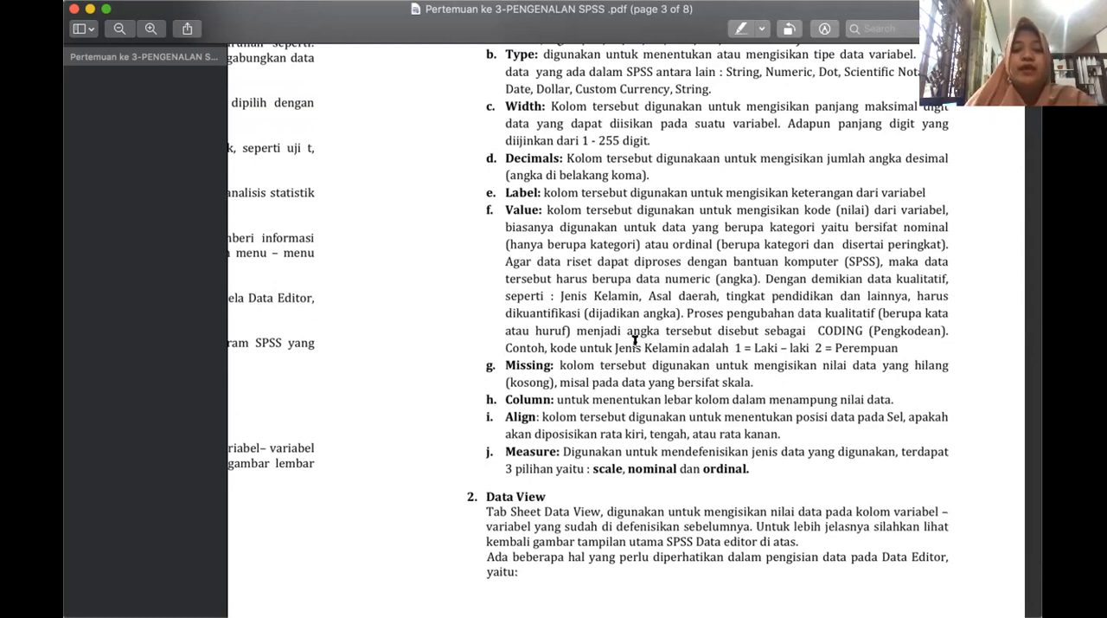
{"action": "scroll", "coordinate": [604, 362], "scroll_direction": "down", "scroll_amount": 1}
{"action": "scroll", "coordinate": [604, 362], "scroll_direction": "down", "scroll_amount": 2}
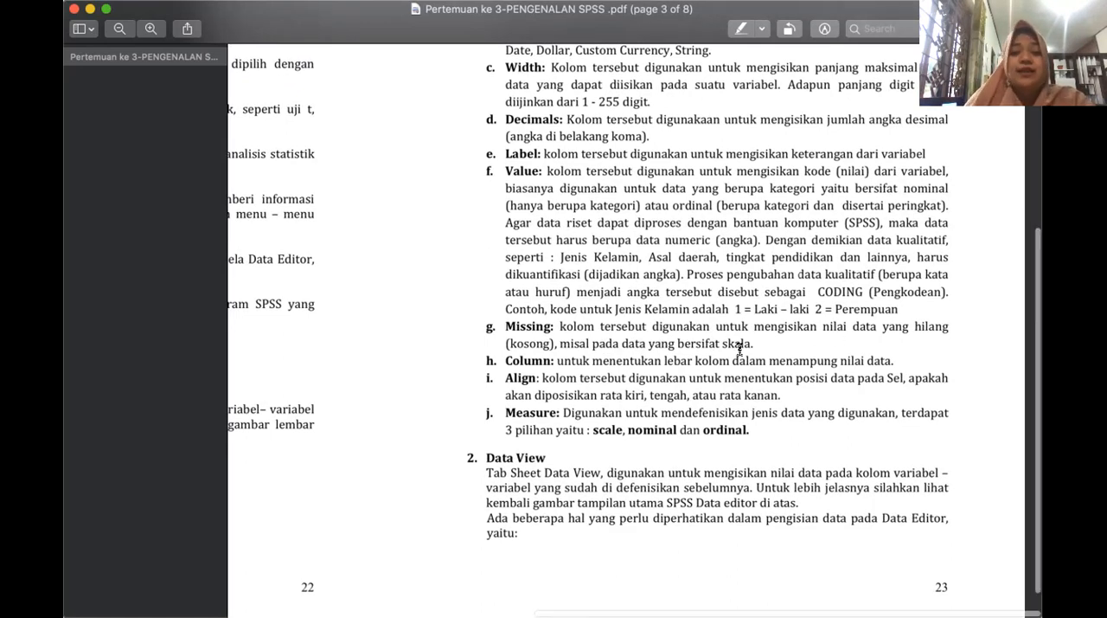
Read the Column, Align and Measure entries and the Data View introduction at the end of page 3.
{"action": "scroll", "coordinate": [740, 349], "scroll_direction": "down", "scroll_amount": 1}
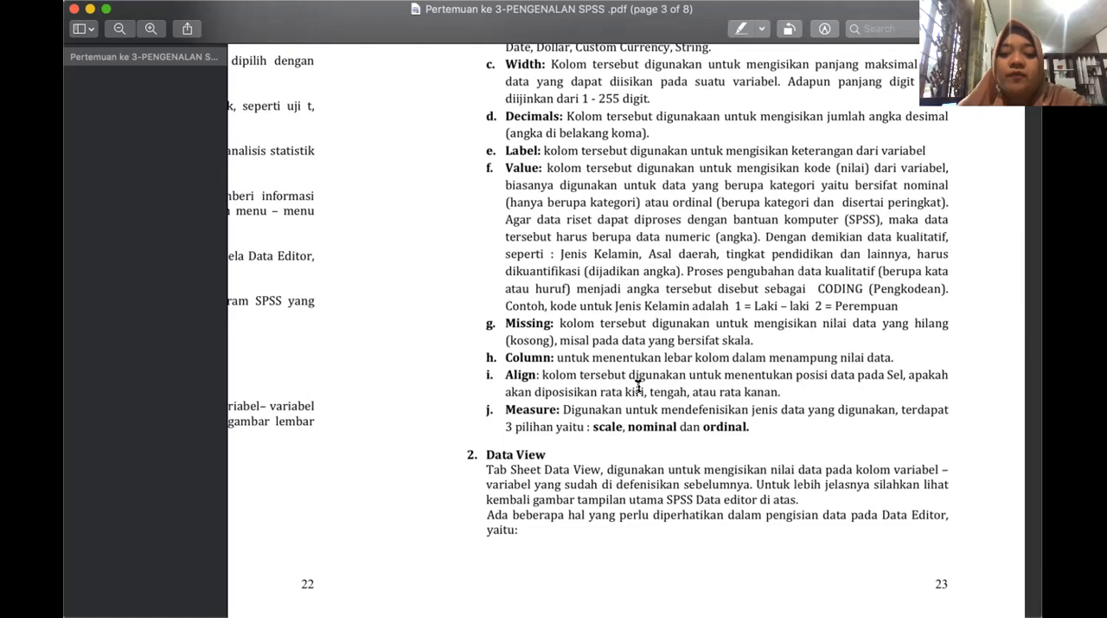
{"action": "scroll", "coordinate": [638, 387], "scroll_direction": "down", "scroll_amount": 1}
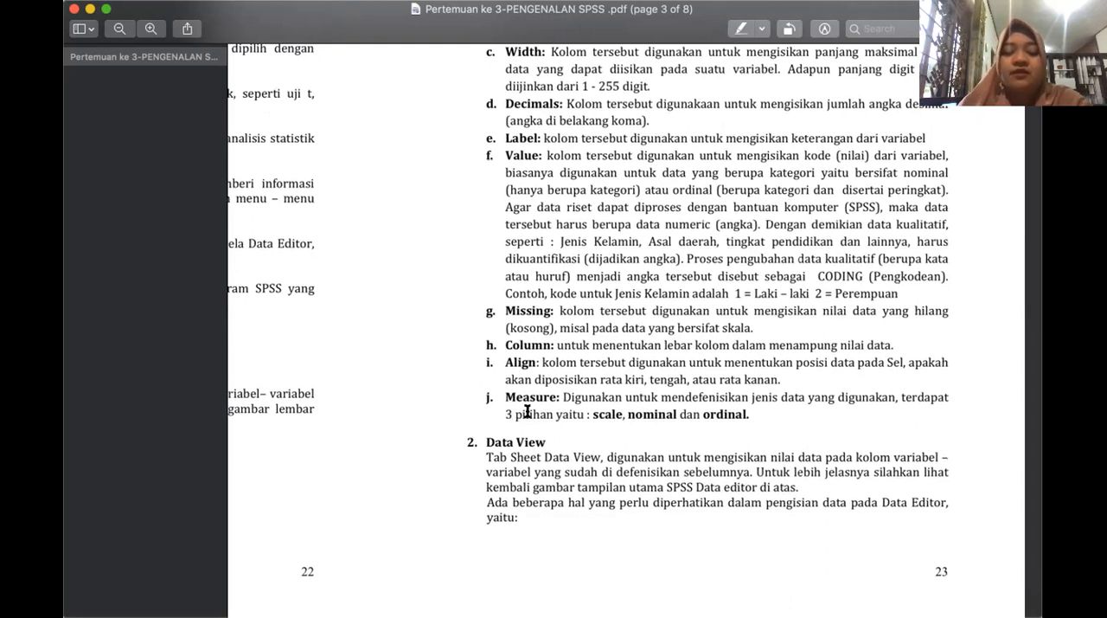
{"action": "scroll", "coordinate": [632, 417], "scroll_direction": "down", "scroll_amount": 2}
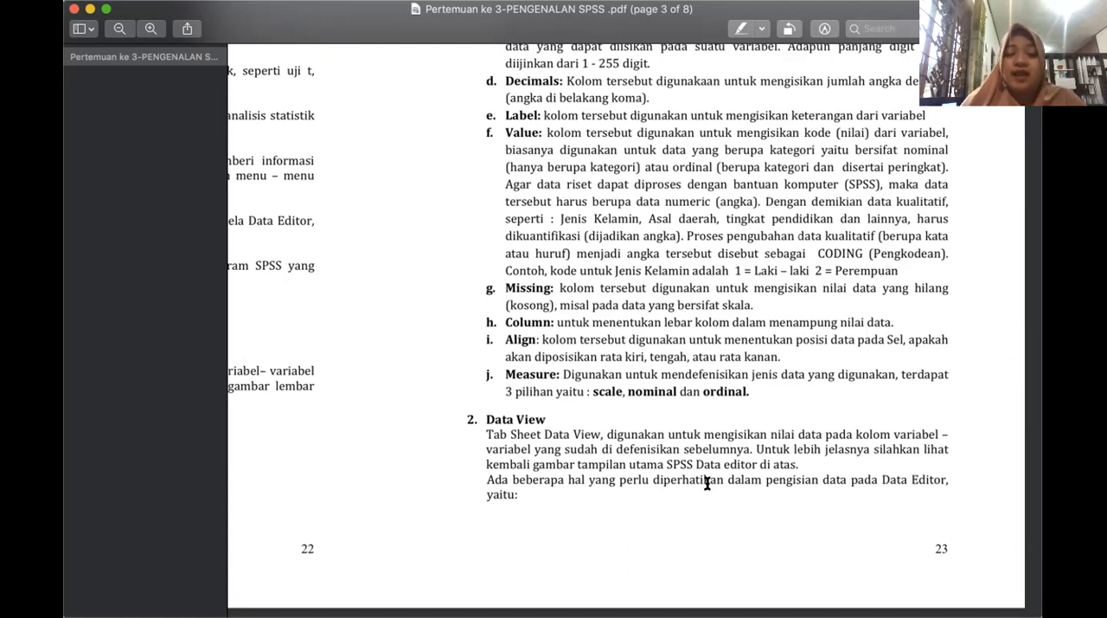
{"action": "scroll", "coordinate": [714, 487], "scroll_direction": "down", "scroll_amount": 6}
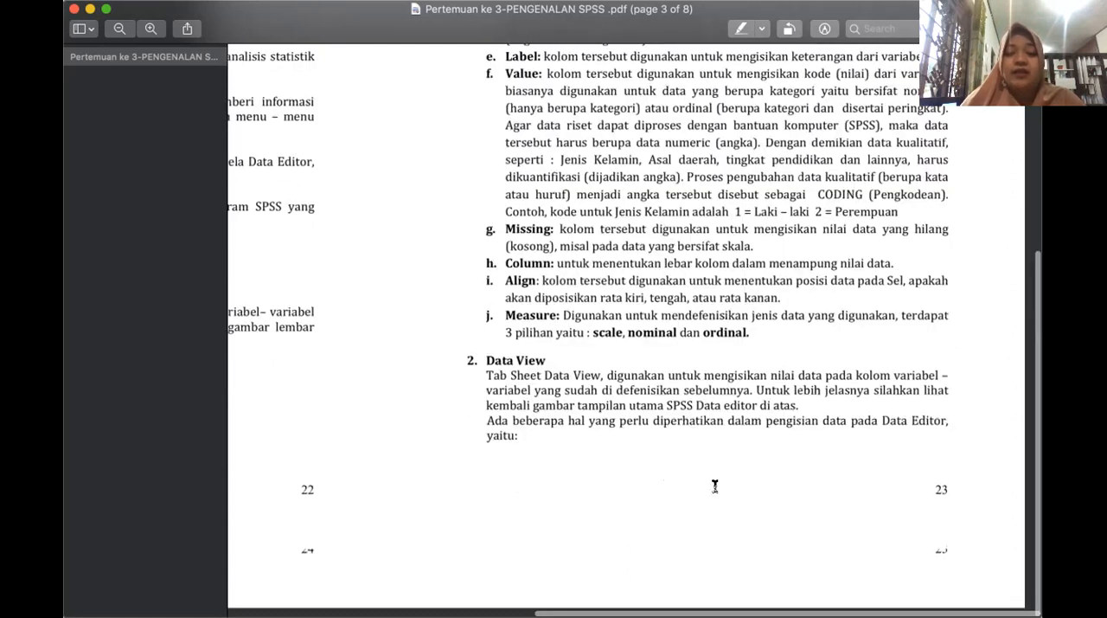
Examine page 4, covering Kolom, Baris and Sel, launching SPSS 19.0, and entering data into the Data Editor.
{"action": "scroll", "coordinate": [715, 487], "scroll_direction": "left", "scroll_amount": 5}
{"action": "scroll", "coordinate": [714, 507], "scroll_direction": "up", "scroll_amount": 5}
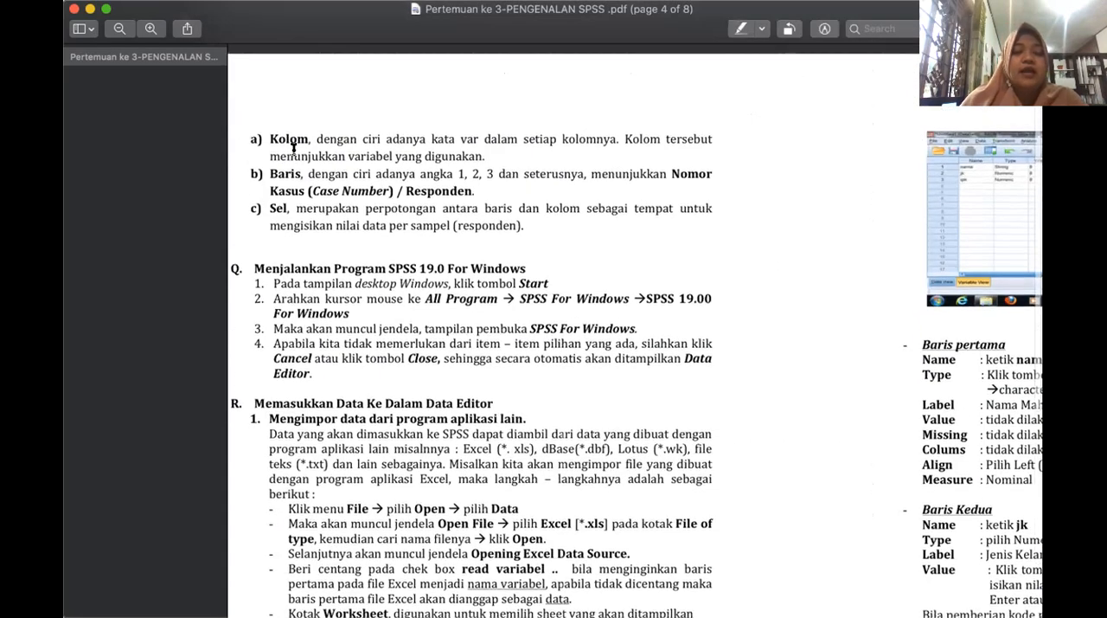
{"action": "scroll", "coordinate": [838, 355], "scroll_direction": "down", "scroll_amount": 4}
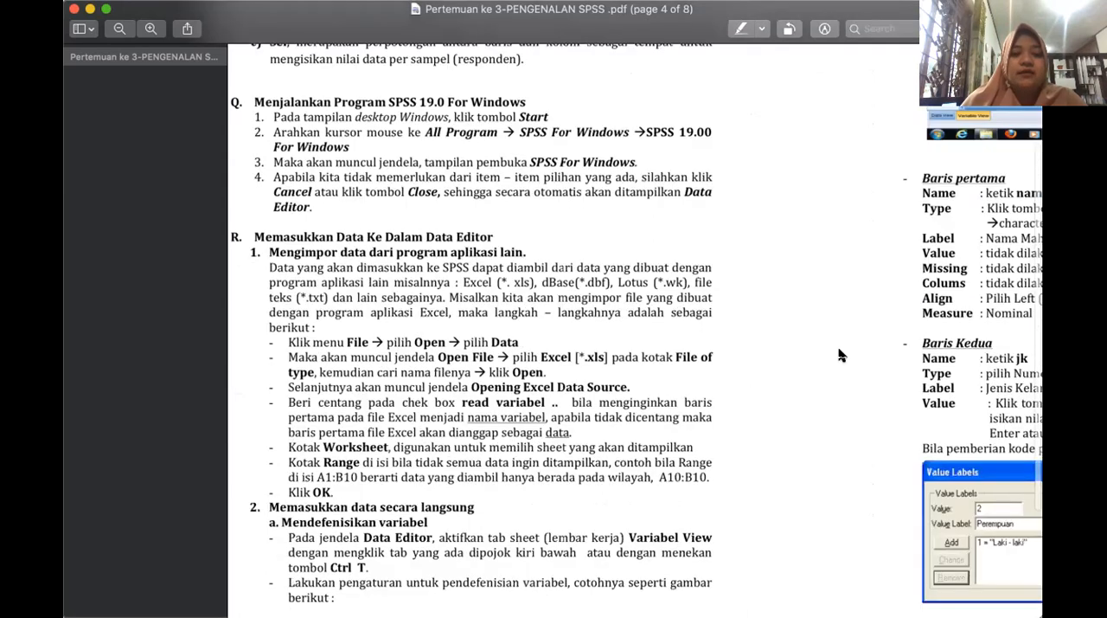
{"action": "scroll", "coordinate": [839, 355], "scroll_direction": "right", "scroll_amount": 10}
{"action": "scroll", "coordinate": [838, 355], "scroll_direction": "up", "scroll_amount": 4}
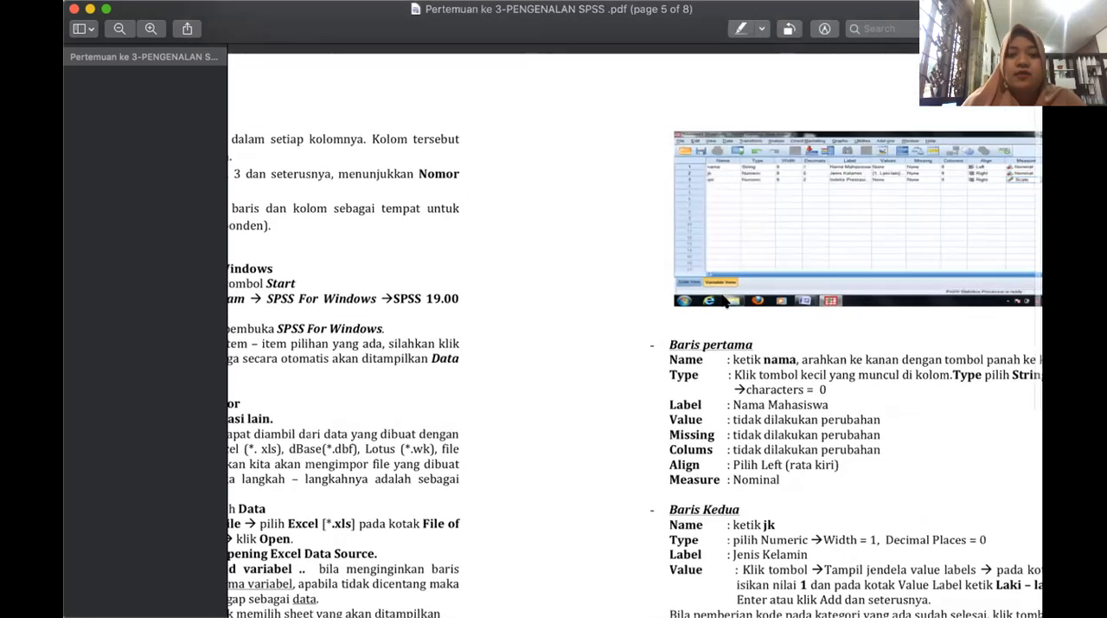
{"action": "scroll", "coordinate": [808, 249], "scroll_direction": "left", "scroll_amount": 8}
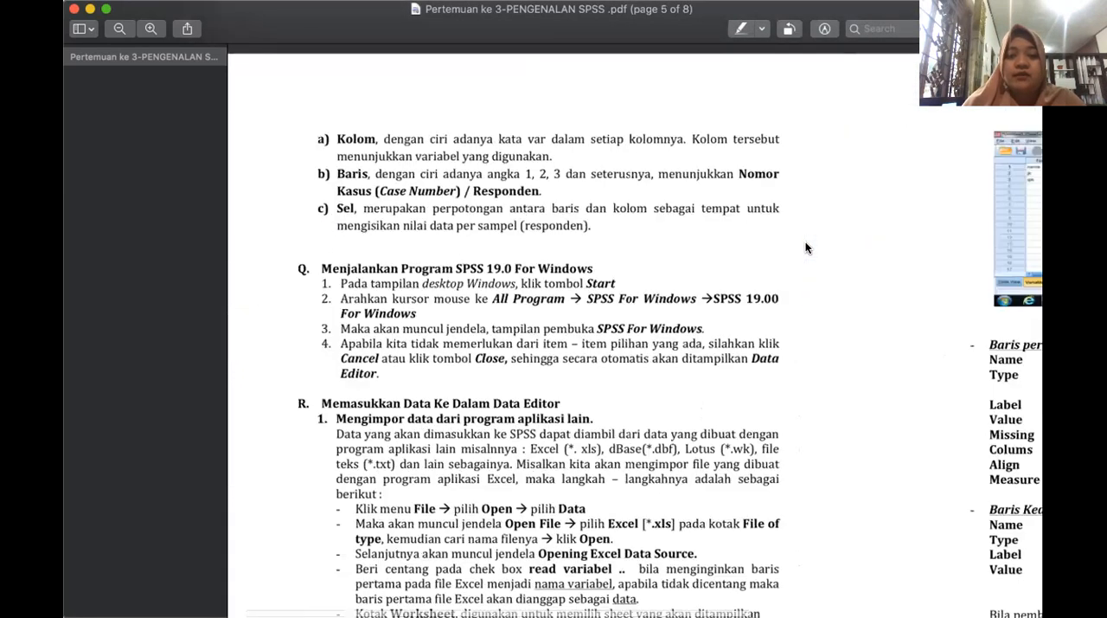
{"action": "scroll", "coordinate": [553, 308], "scroll_direction": "down", "scroll_amount": 8}
{"action": "scroll", "coordinate": [555, 312], "scroll_direction": "up", "scroll_amount": 6}
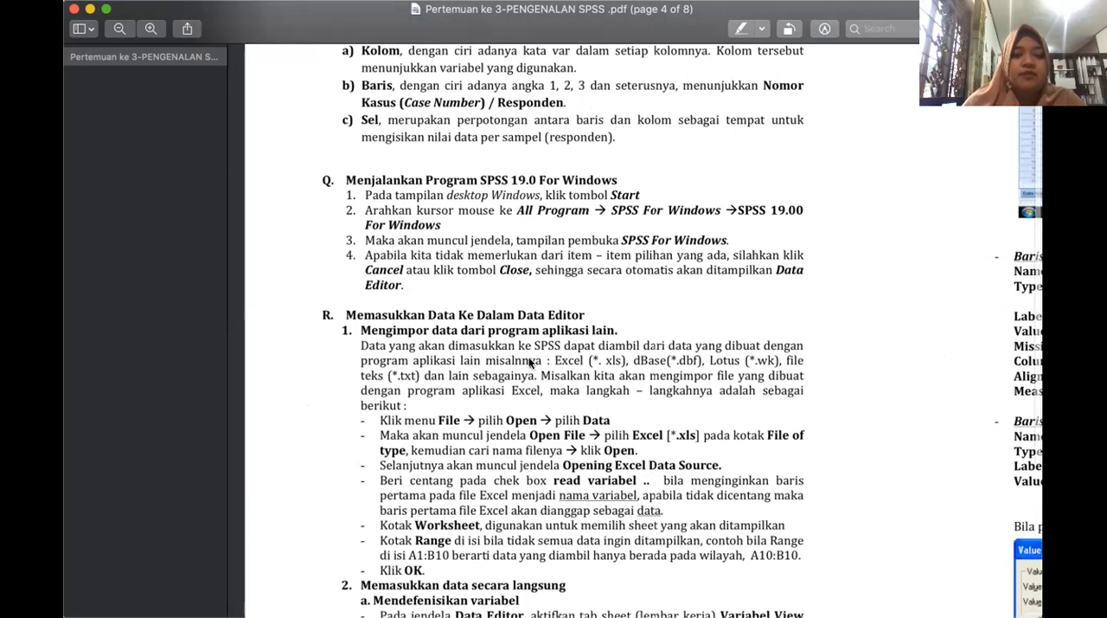
{"action": "scroll", "coordinate": [537, 346], "scroll_direction": "up", "scroll_amount": 2}
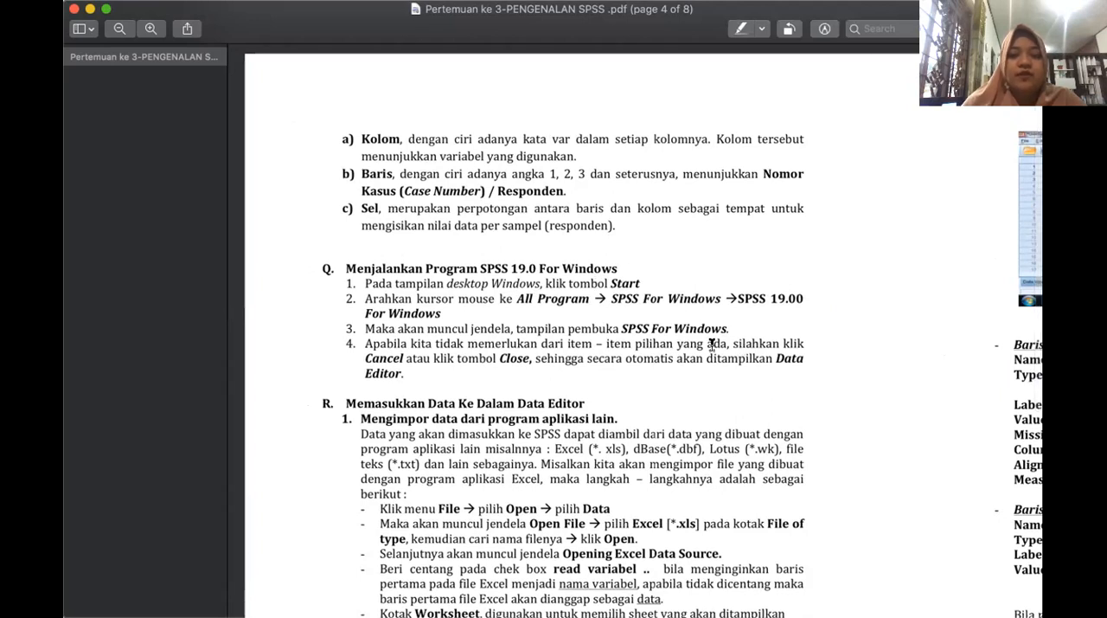
Look over the variable definition examples on page 5, from Baris pertama through Baris Kedua and its Value Labels figure.
{"action": "scroll", "coordinate": [712, 345], "scroll_direction": "right", "scroll_amount": 10}
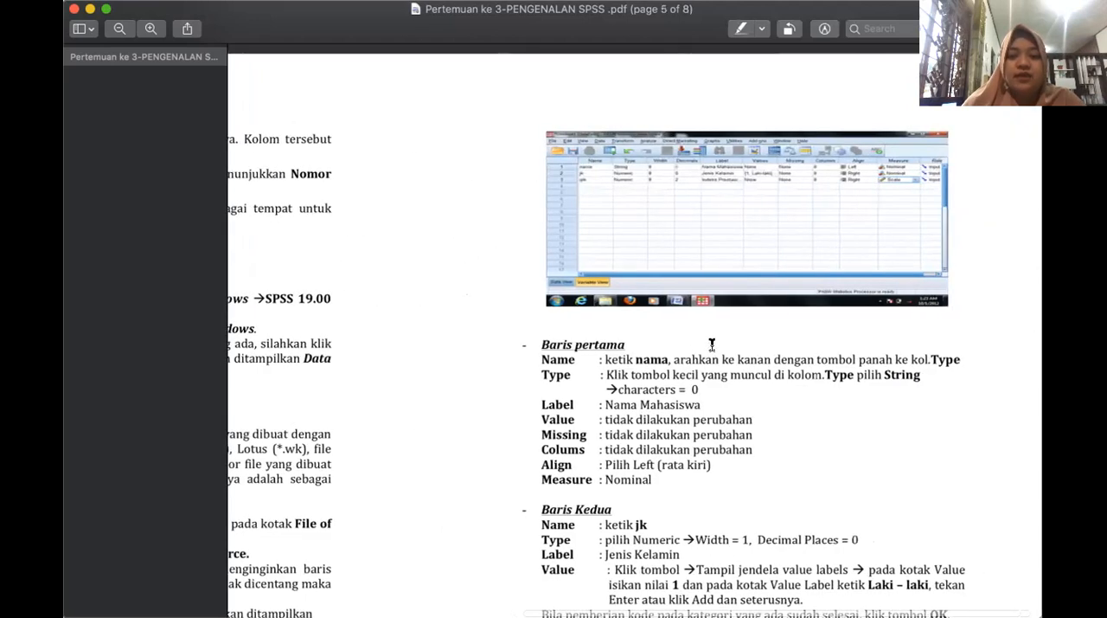
{"action": "scroll", "coordinate": [712, 344], "scroll_direction": "right", "scroll_amount": 1}
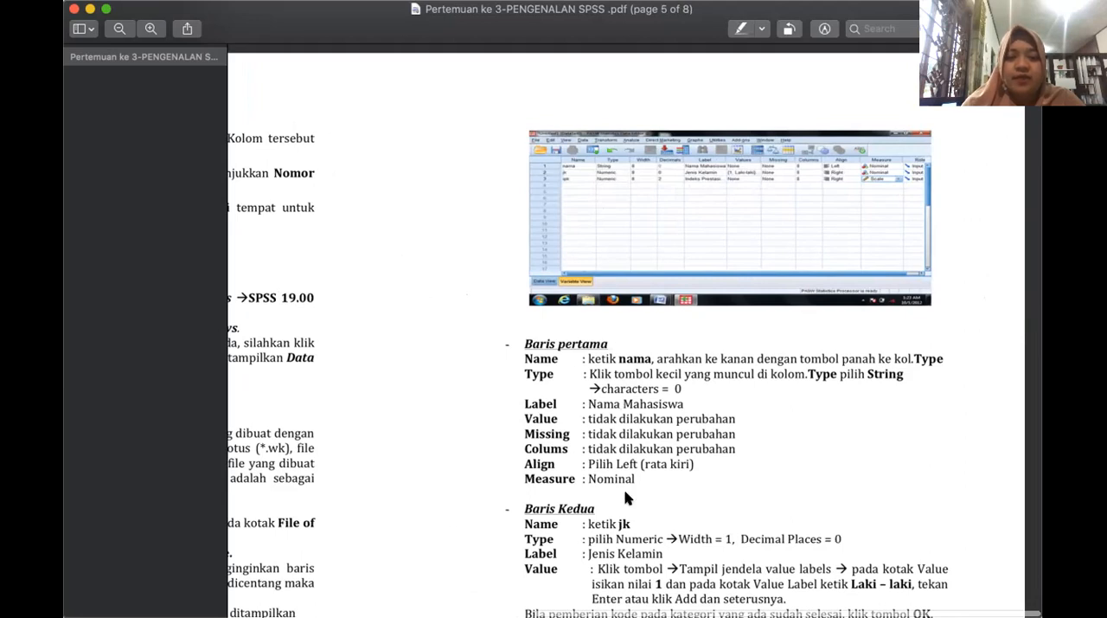
{"action": "scroll", "coordinate": [628, 498], "scroll_direction": "down", "scroll_amount": 8}
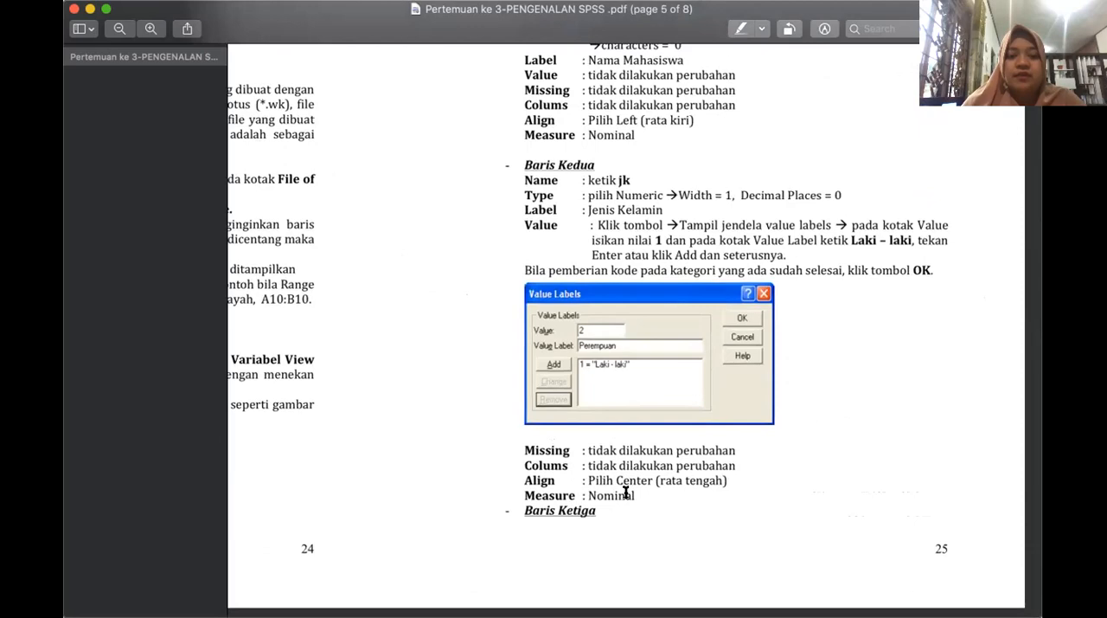
Look through the following pages for the page 6 instructions on filling in, saving (Menyimpan Data) and editing data.
{"action": "scroll", "coordinate": [626, 492], "scroll_direction": "down", "scroll_amount": 10}
{"action": "scroll", "coordinate": [626, 492], "scroll_direction": "left", "scroll_amount": 11}
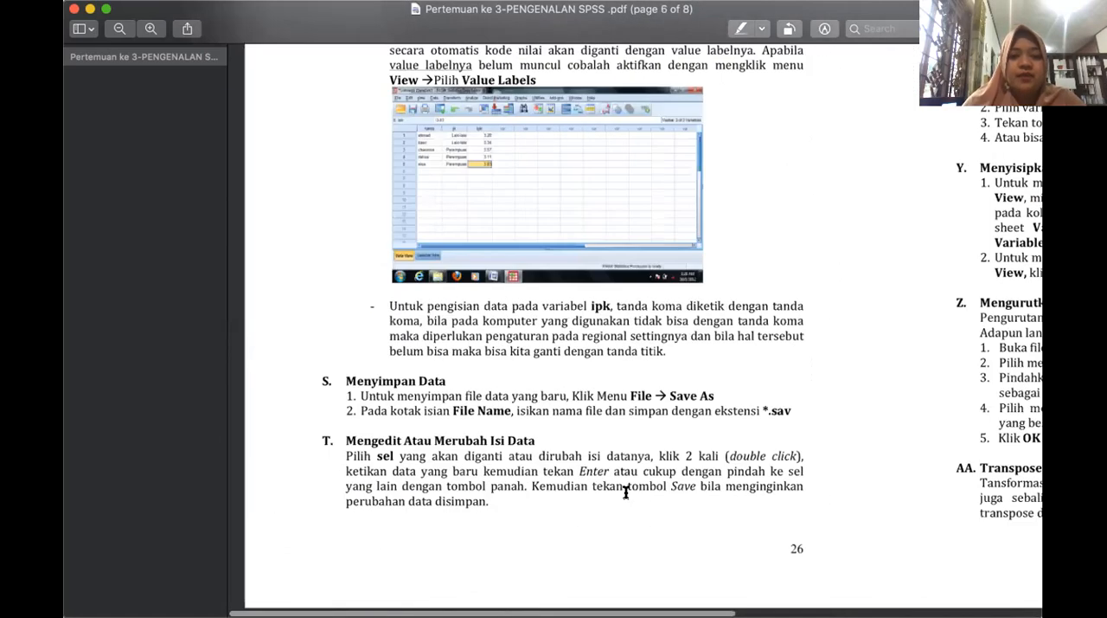
{"action": "scroll", "coordinate": [599, 364], "scroll_direction": "up", "scroll_amount": 4}
{"action": "scroll", "coordinate": [600, 364], "scroll_direction": "up", "scroll_amount": 15}
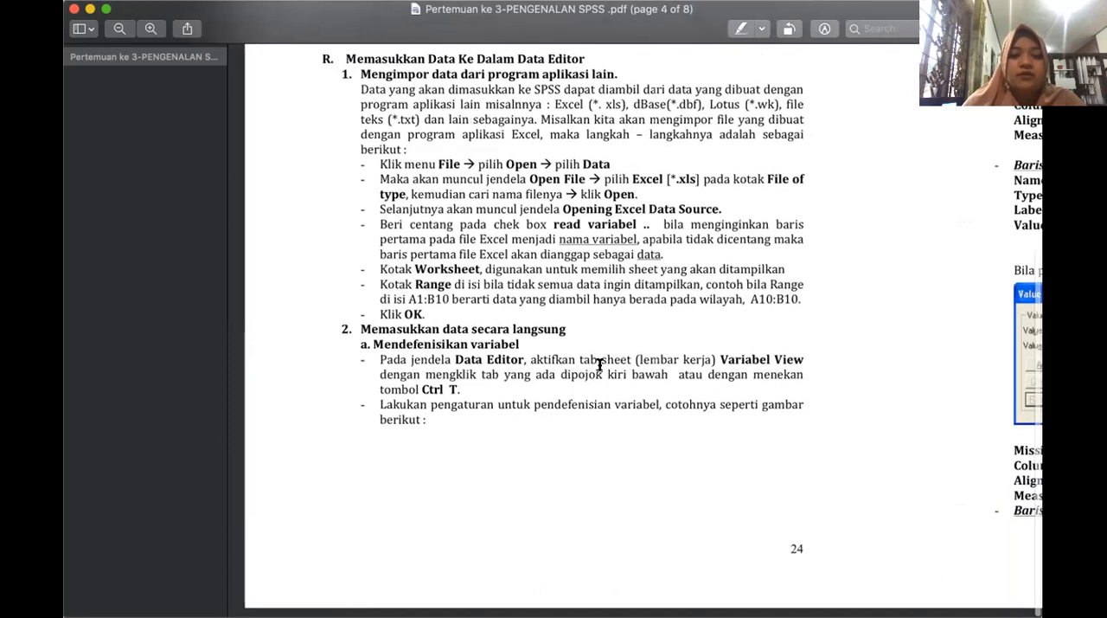
{"action": "scroll", "coordinate": [600, 365], "scroll_direction": "right", "scroll_amount": 10}
{"action": "scroll", "coordinate": [600, 364], "scroll_direction": "down", "scroll_amount": 15}
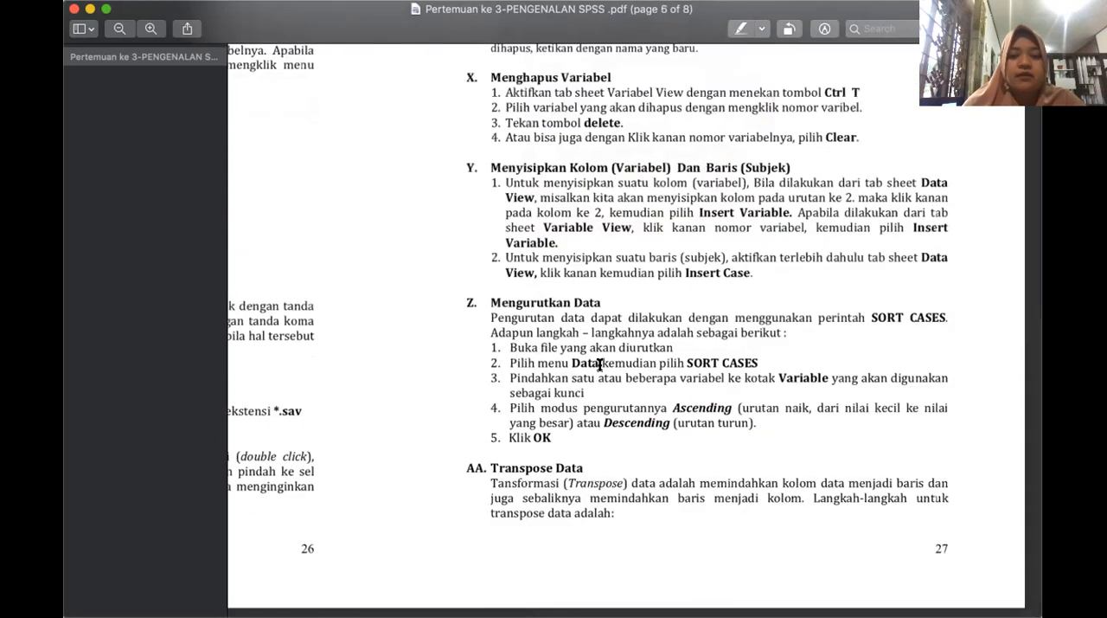
{"action": "scroll", "coordinate": [600, 364], "scroll_direction": "left", "scroll_amount": 5}
{"action": "scroll", "coordinate": [599, 364], "scroll_direction": "up", "scroll_amount": 3}
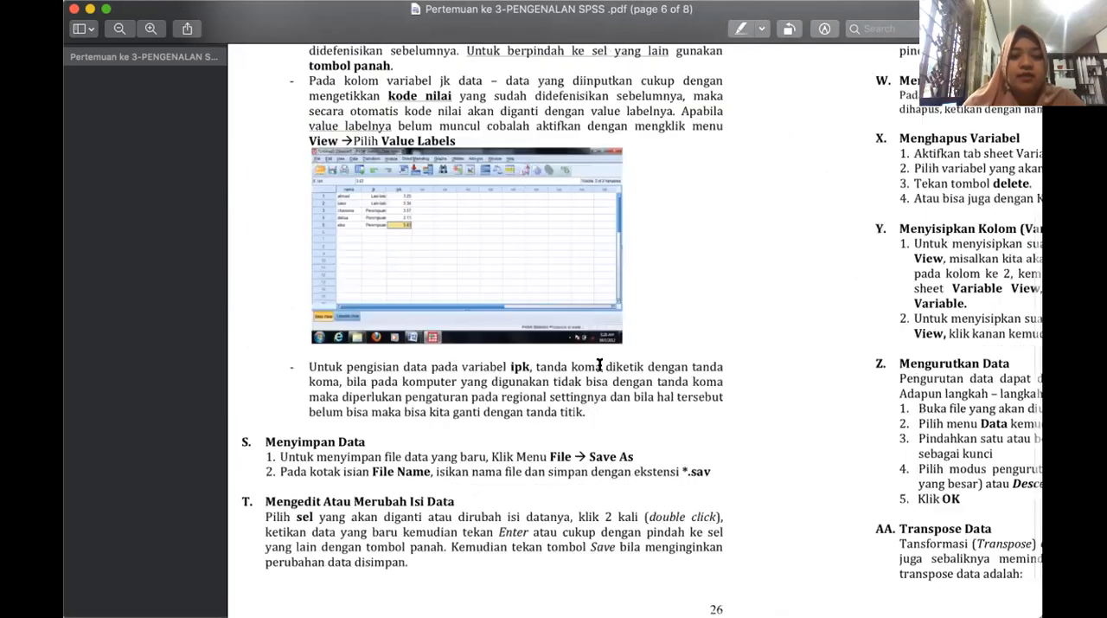
{"action": "scroll", "coordinate": [600, 364], "scroll_direction": "down", "scroll_amount": 3}
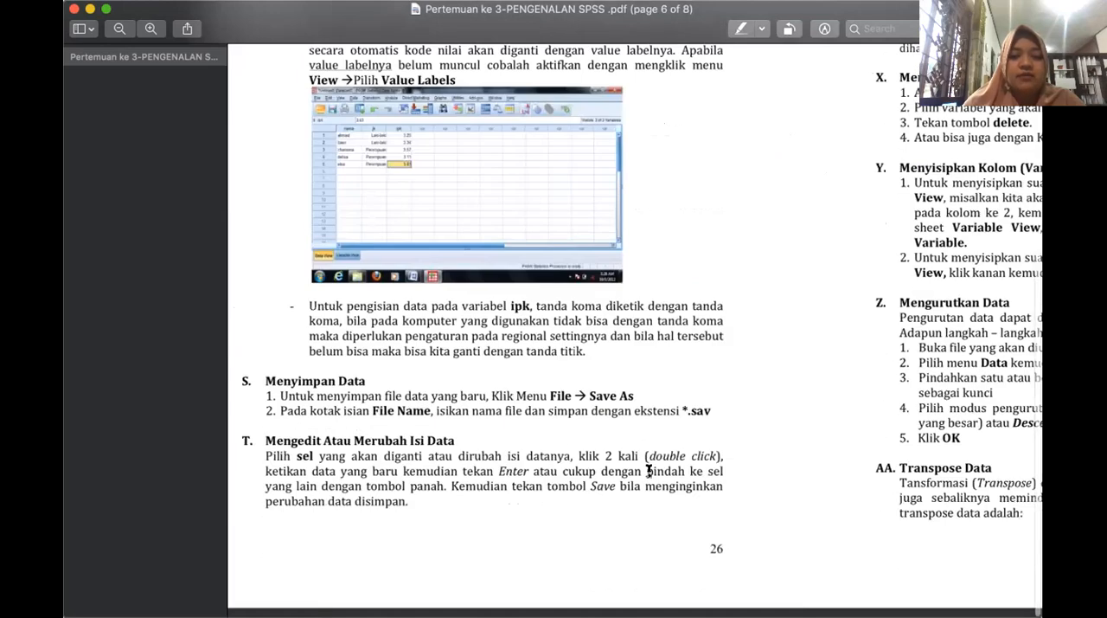
Examine the data management sections on page 7, covering deleting, copying, renaming variables, inserting and sorting.
{"action": "scroll", "coordinate": [663, 470], "scroll_direction": "right", "scroll_amount": 8}
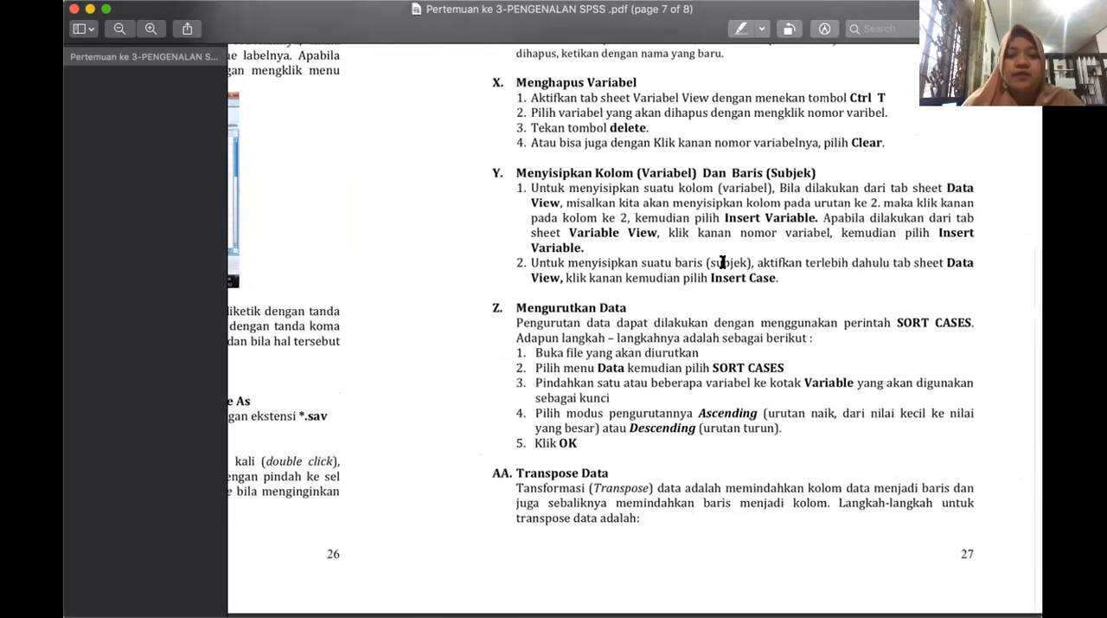
{"action": "scroll", "coordinate": [723, 262], "scroll_direction": "up", "scroll_amount": 5}
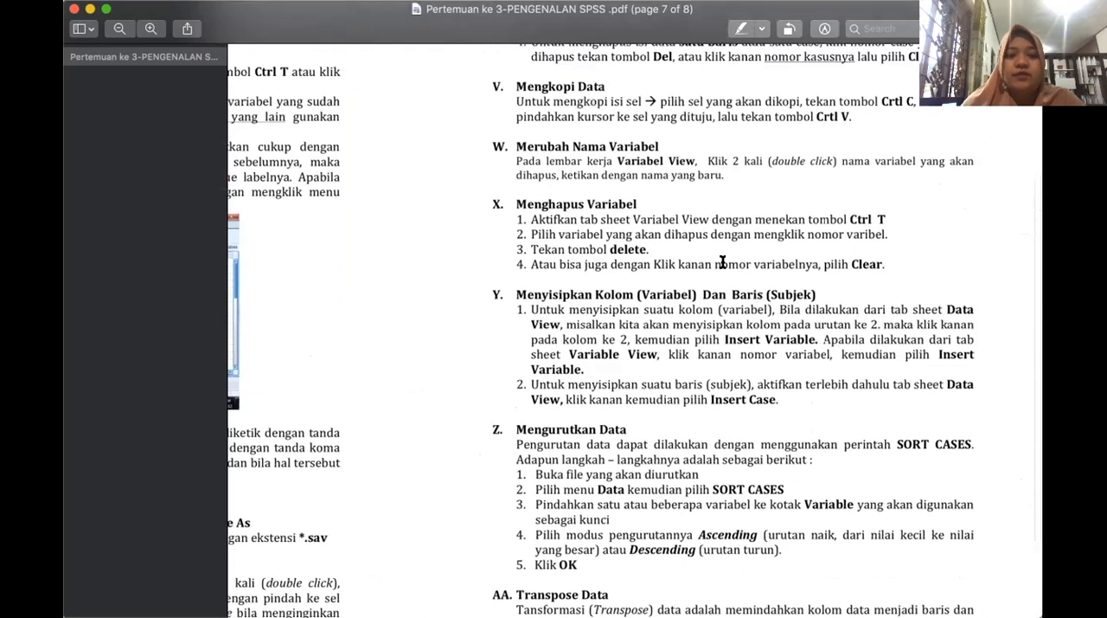
{"action": "scroll", "coordinate": [722, 262], "scroll_direction": "up", "scroll_amount": 4}
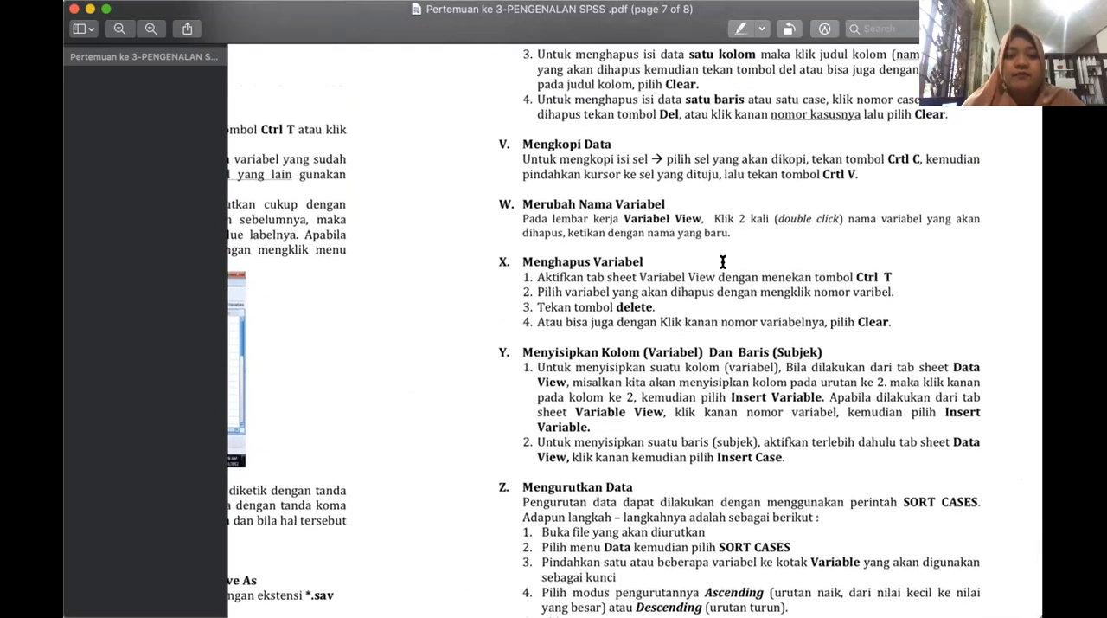
{"action": "scroll", "coordinate": [722, 261], "scroll_direction": "up", "scroll_amount": 4}
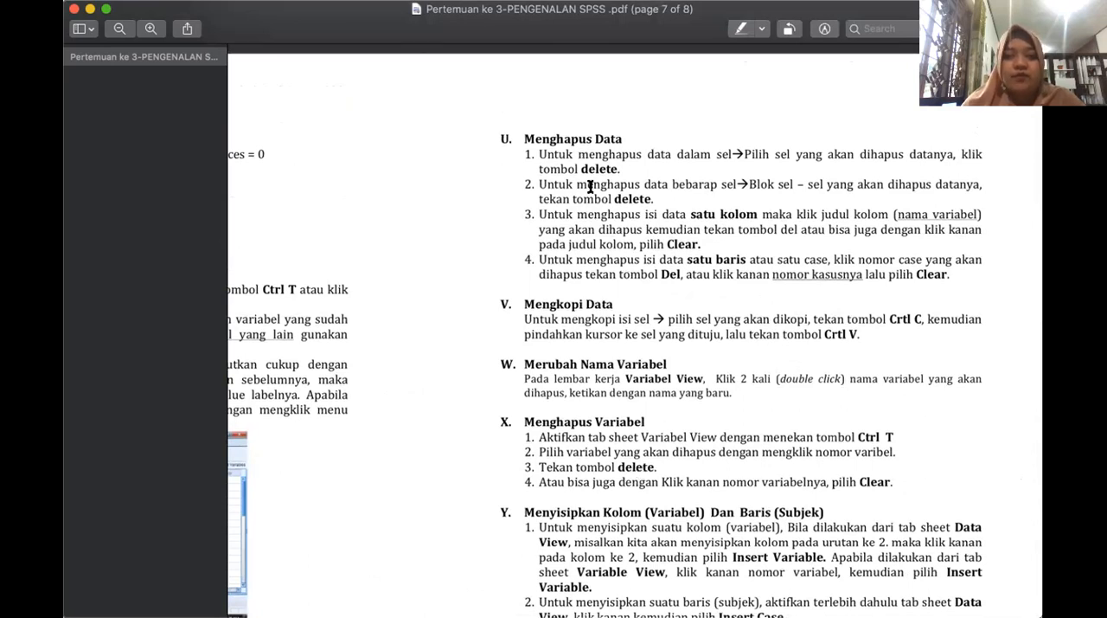
{"action": "scroll", "coordinate": [603, 402], "scroll_direction": "down", "scroll_amount": 1}
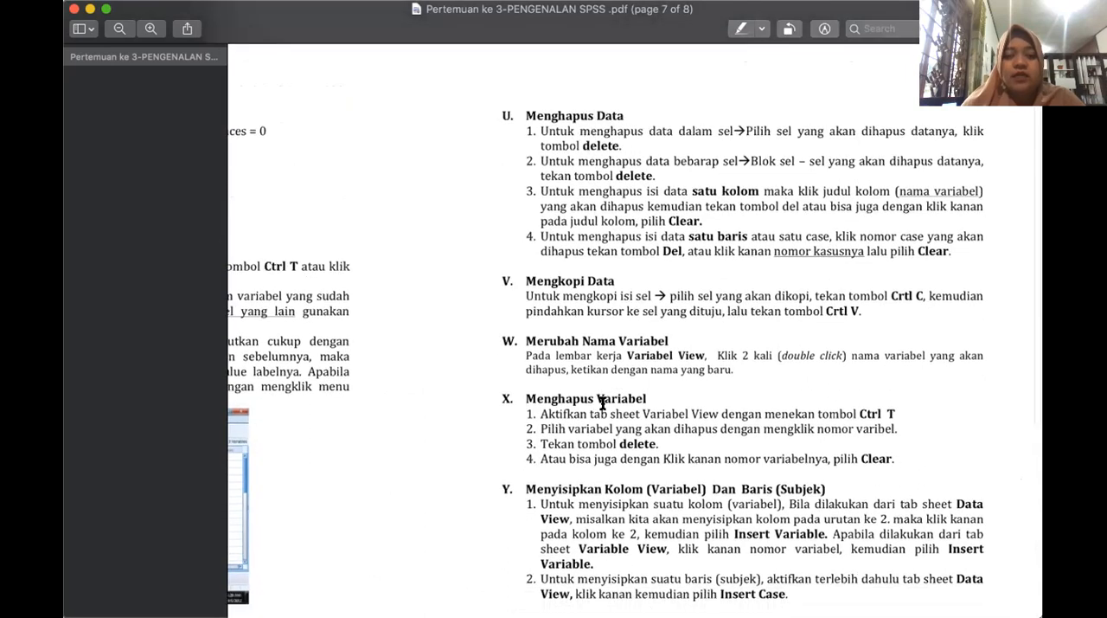
Examine the rest of page 7, covering Menghapus Variabel, Menyisipkan Kolom dan Baris, Mengurutkan Data and Transpose Data.
{"action": "scroll", "coordinate": [603, 404], "scroll_direction": "down", "scroll_amount": 8}
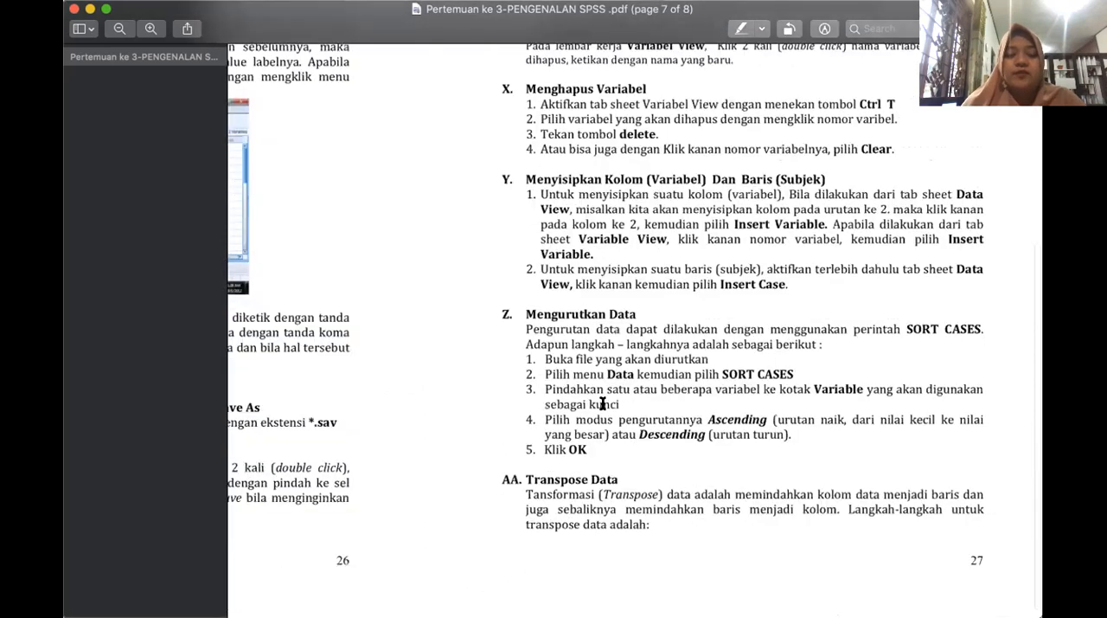
{"action": "scroll", "coordinate": [603, 403], "scroll_direction": "down", "scroll_amount": 1}
{"action": "scroll", "coordinate": [603, 403], "scroll_direction": "right", "scroll_amount": 2}
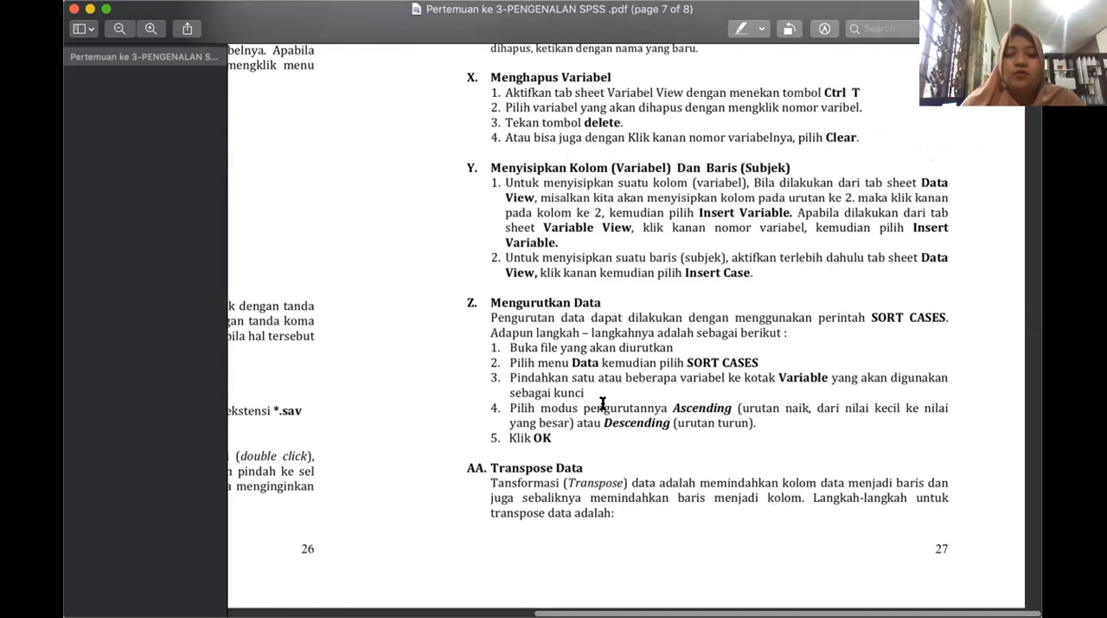
Switch to the empty SPSS dataset and name the first variable JK in Variable View.
{"action": "key", "text": "super+Tab"}
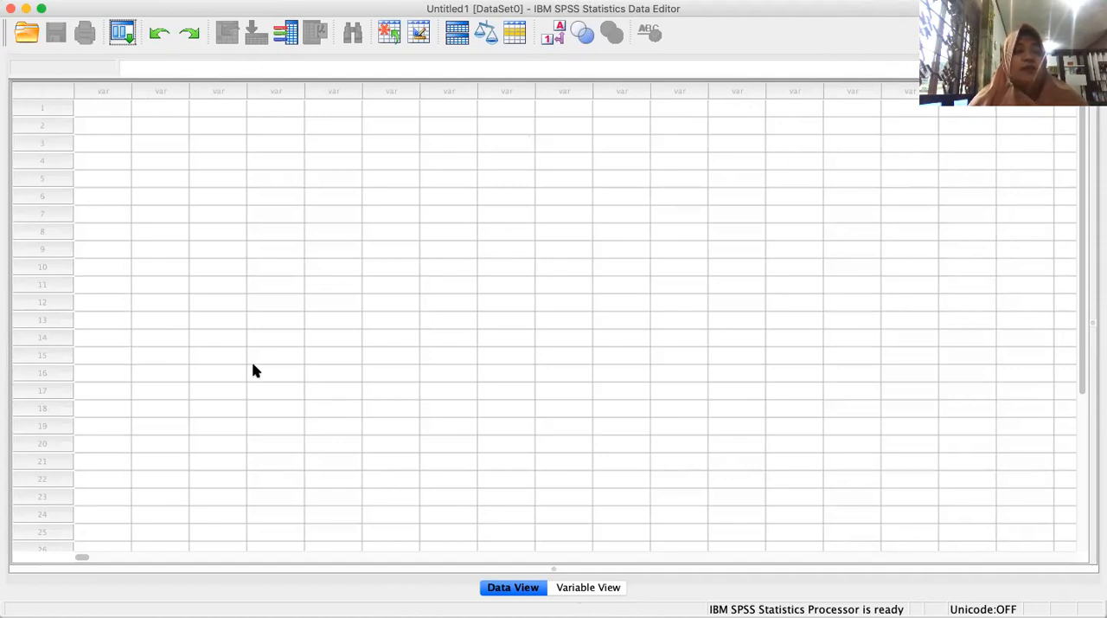
{"action": "left_click", "coordinate": [585, 590]}
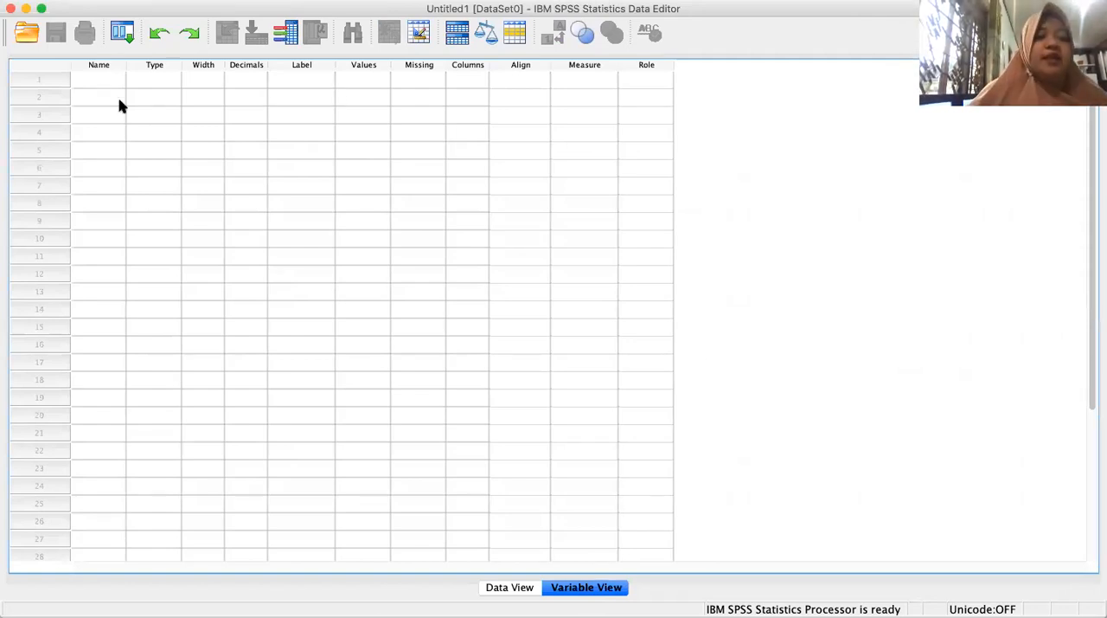
{"action": "left_click", "coordinate": [99, 82]}
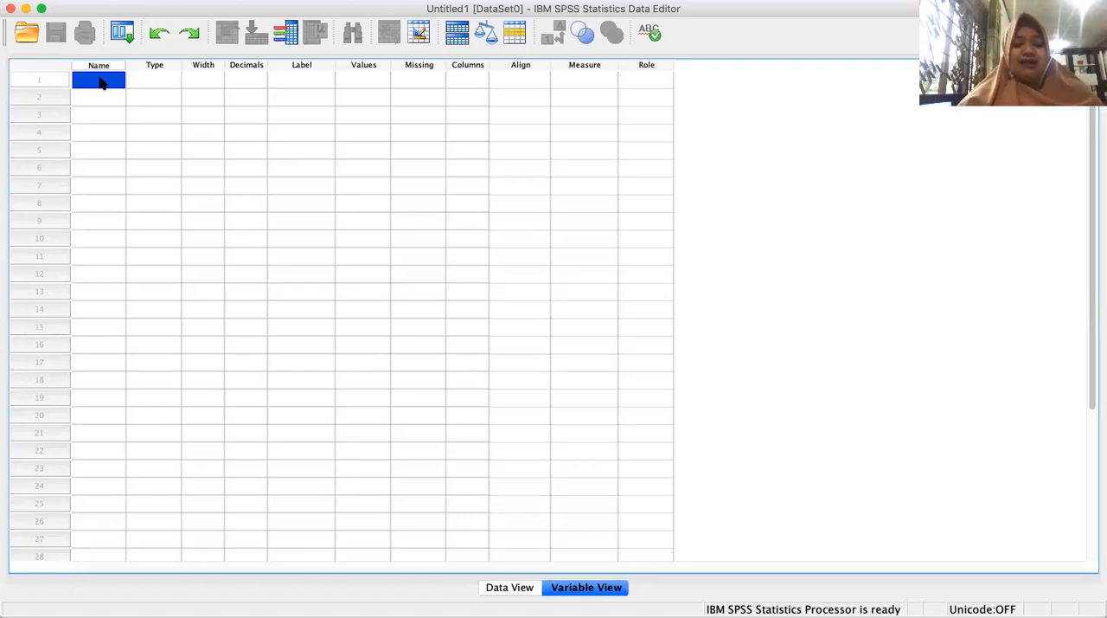
{"action": "left_click", "coordinate": [101, 80]}
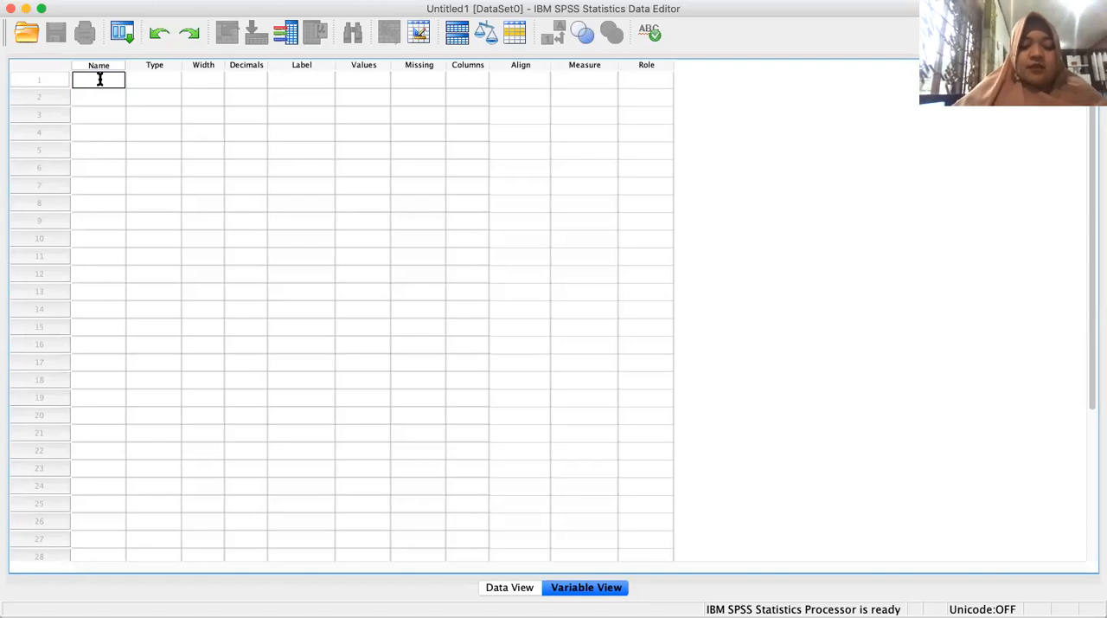
Check the type and width settings of the JK variable, keeping Numeric and 8.
{"action": "left_click", "coordinate": [154, 84]}
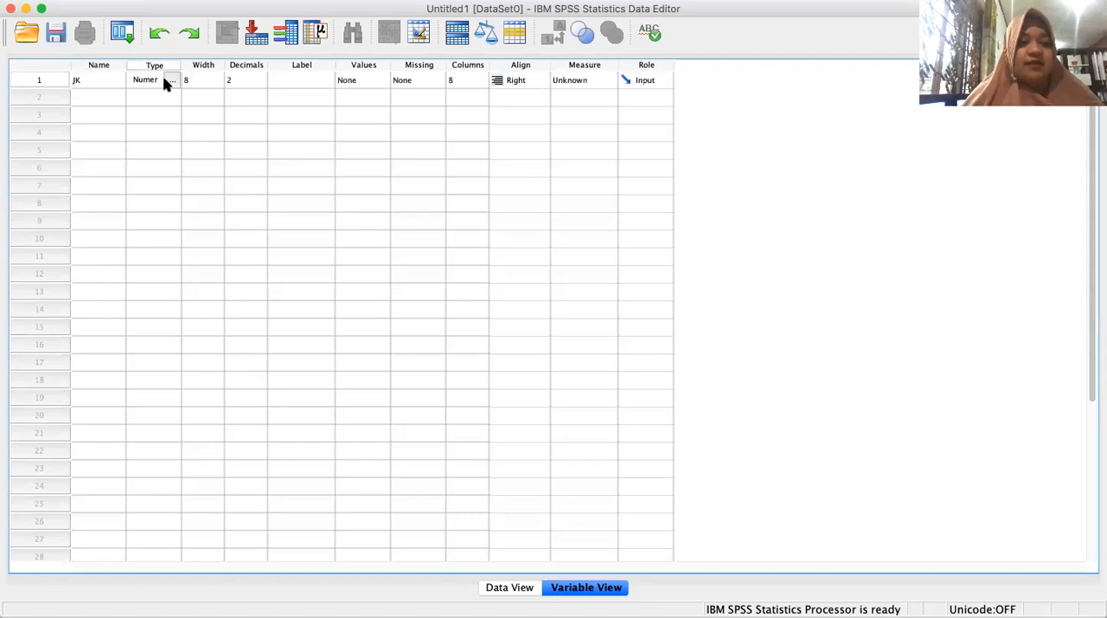
{"action": "left_click", "coordinate": [173, 82]}
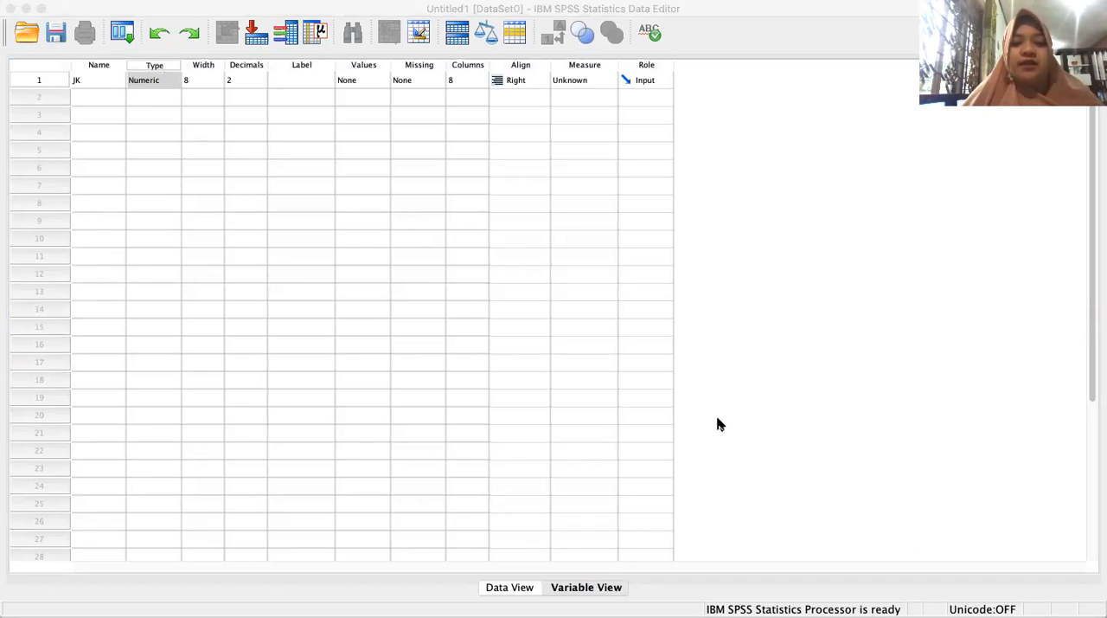
{"action": "key", "text": "Return"}
{"action": "left_click", "coordinate": [202, 79]}
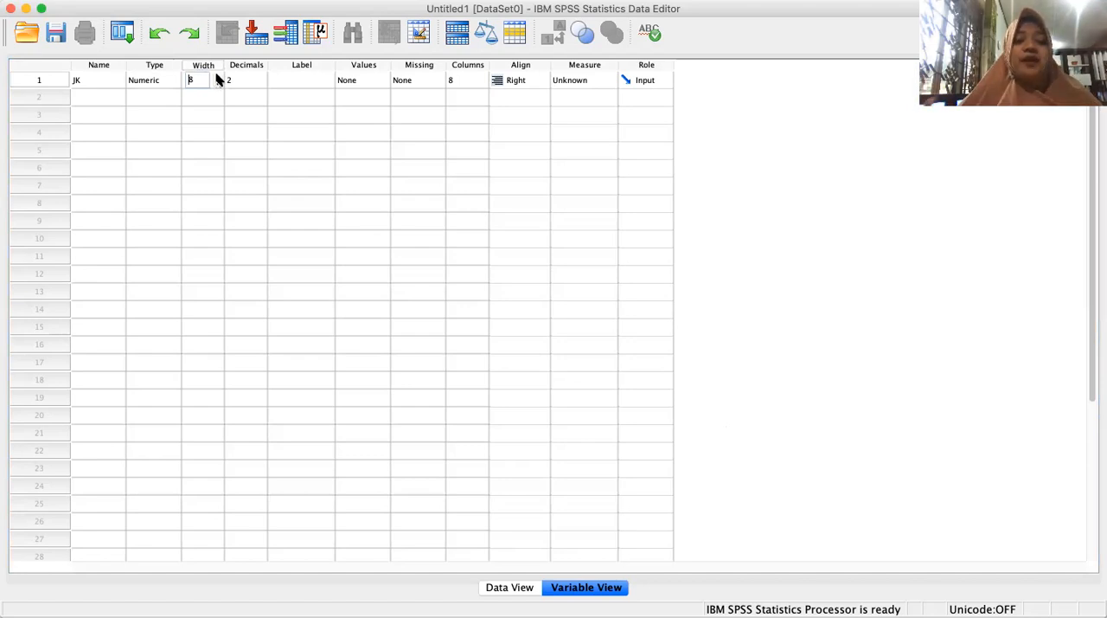
{"action": "left_click", "coordinate": [213, 99]}
Set the JK variable's decimals to 0 and its label to Jenis Kelamin.
{"action": "left_click", "coordinate": [248, 82]}
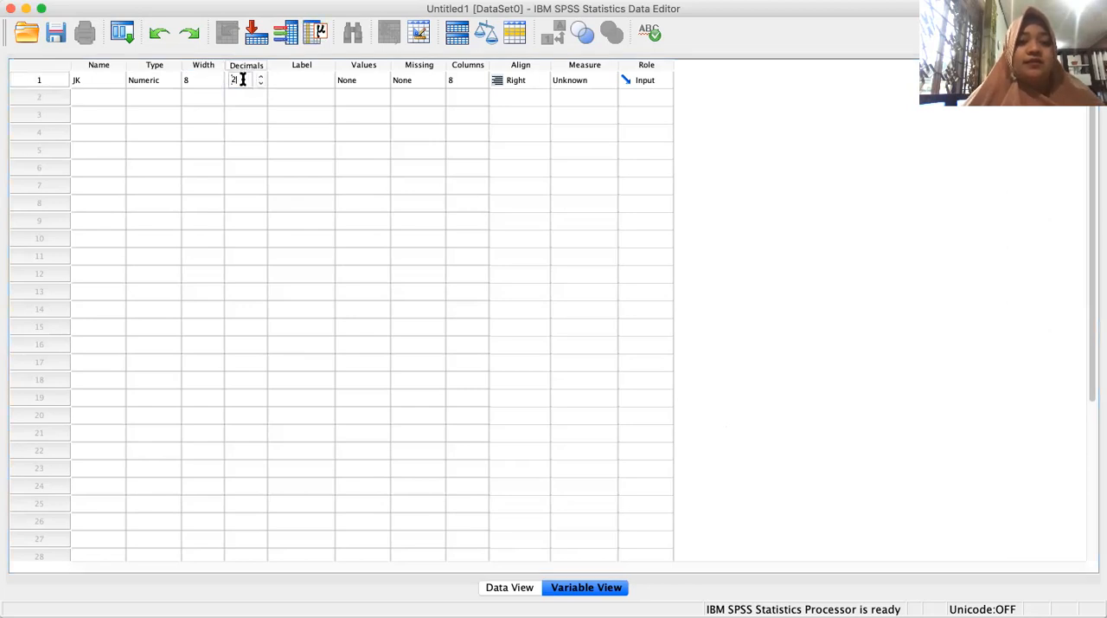
{"action": "key", "text": "BackSpace"}
{"action": "type", "text": "0"}
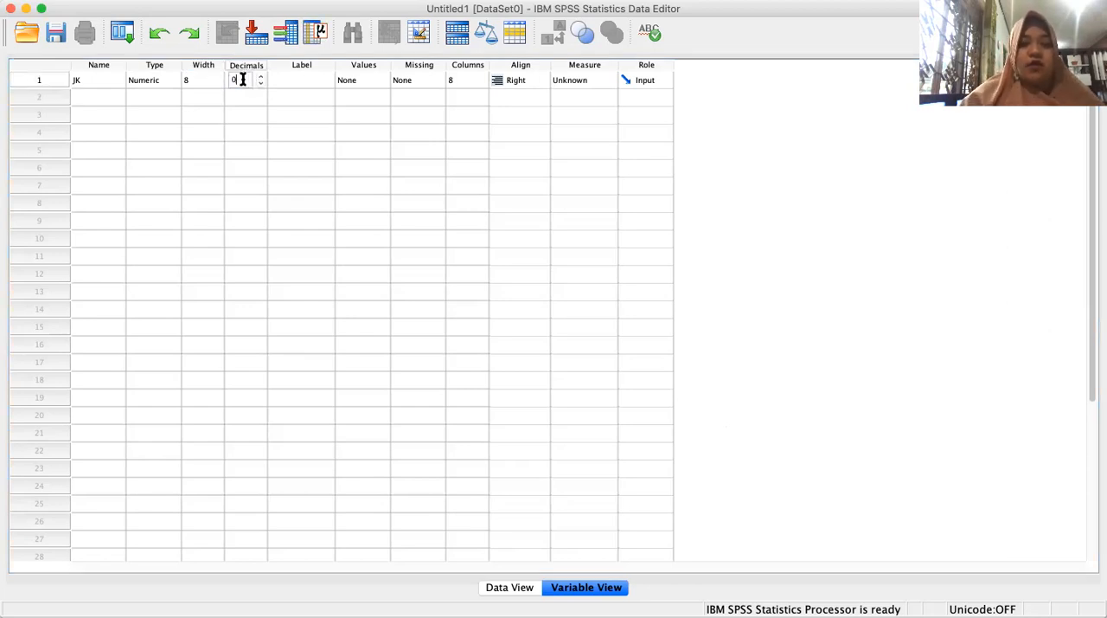
{"action": "left_click", "coordinate": [295, 81]}
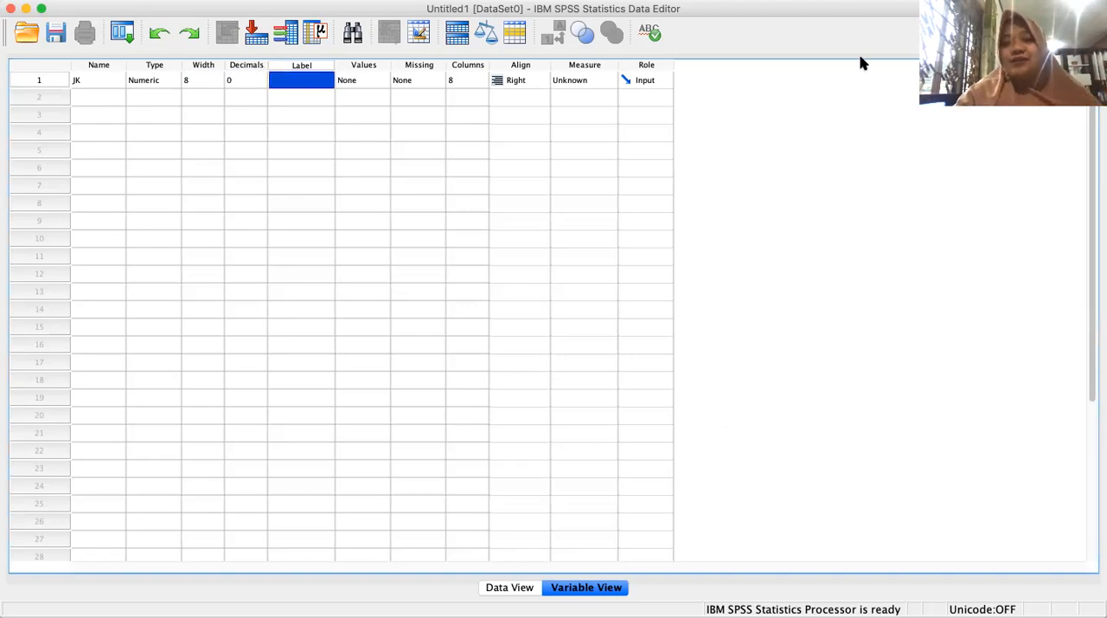
{"action": "type", "text": "Je"}
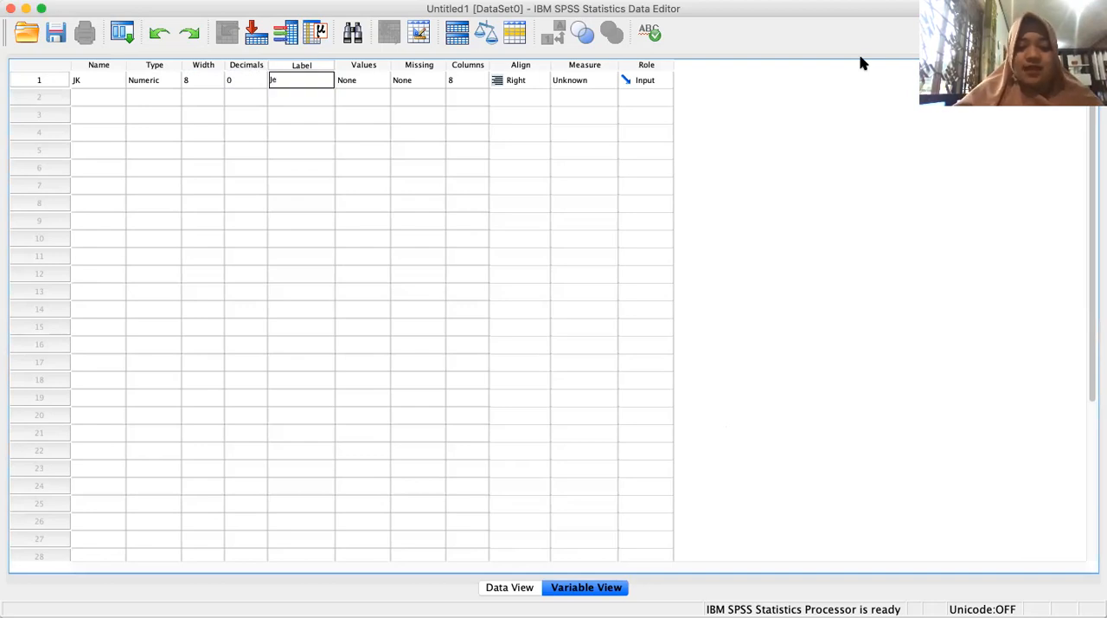
{"action": "type", "text": "nis Kelamin"}
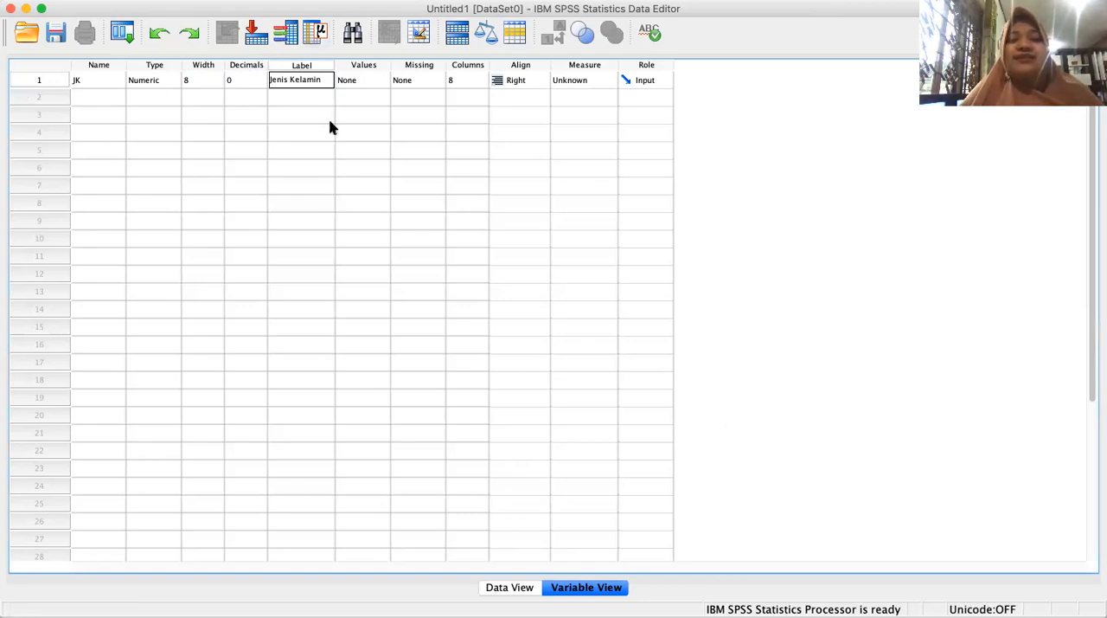
Define the value labels of the JK variable, assigning 1 to Laki-Laki.
{"action": "left_click", "coordinate": [370, 81]}
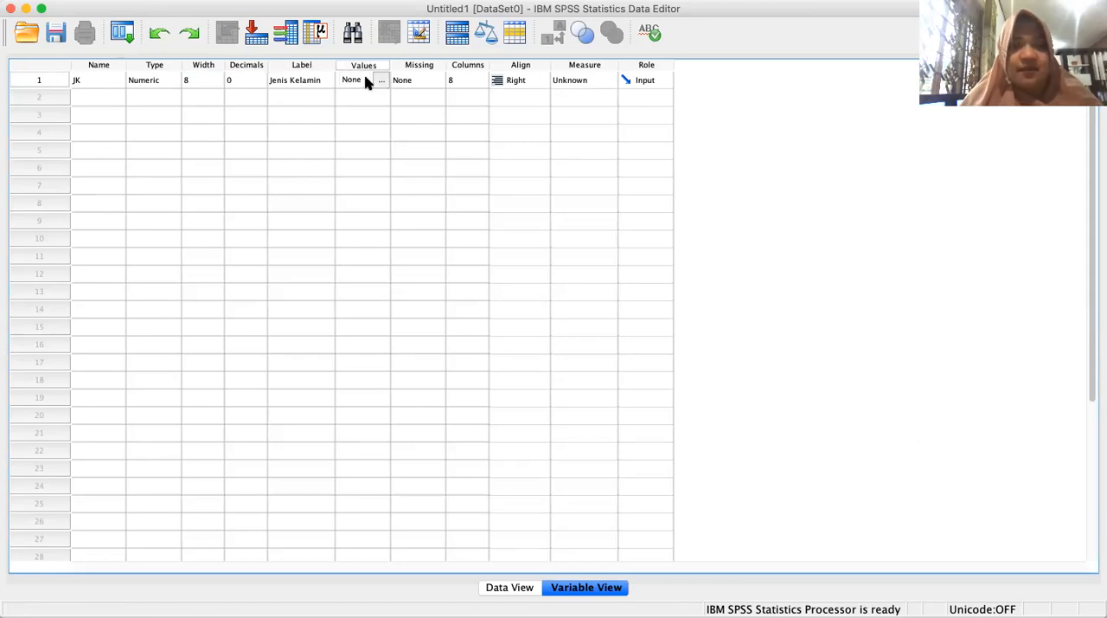
{"action": "left_click", "coordinate": [378, 80]}
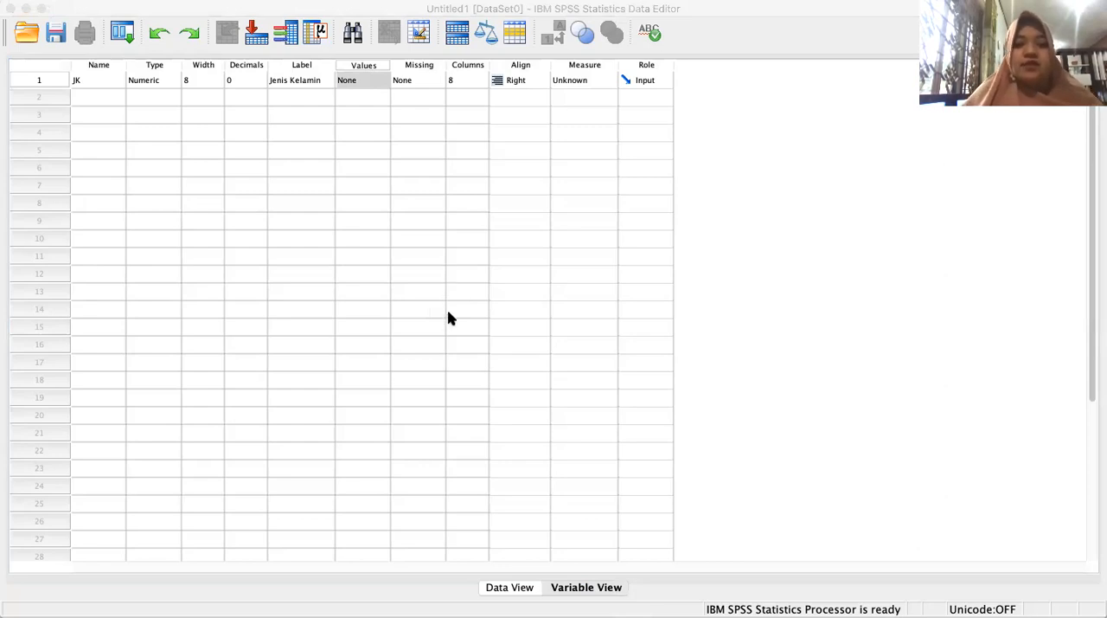
{"action": "left_click", "coordinate": [704, 400]}
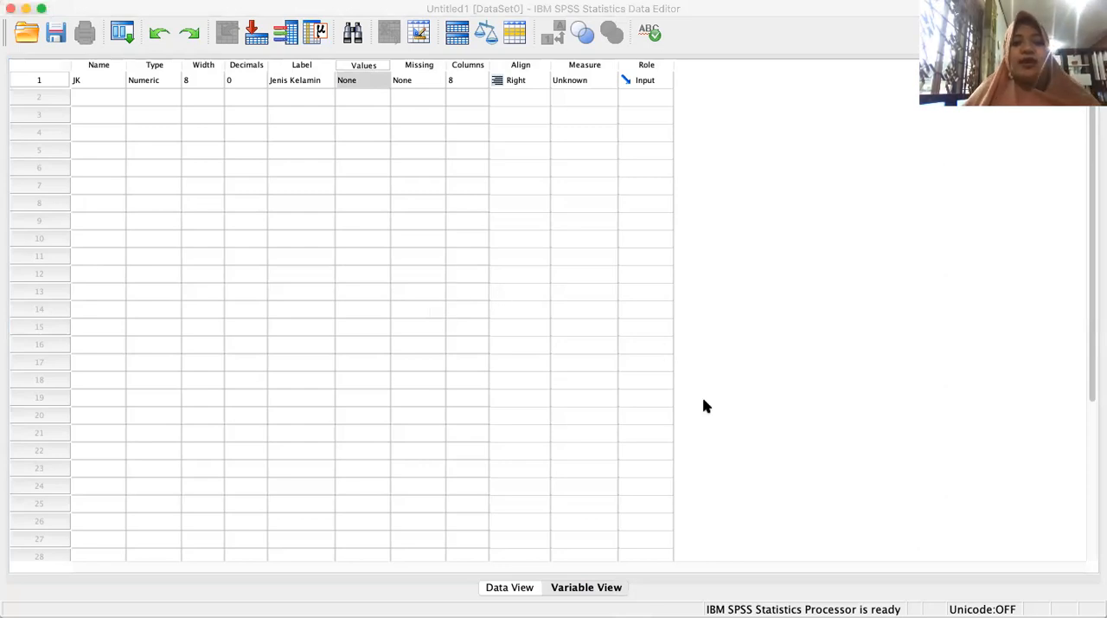
Check the JK variable's missing values, columns and alignment settings, keeping None, 8 and Right.
{"action": "left_click", "coordinate": [432, 82]}
{"action": "left_click", "coordinate": [437, 80]}
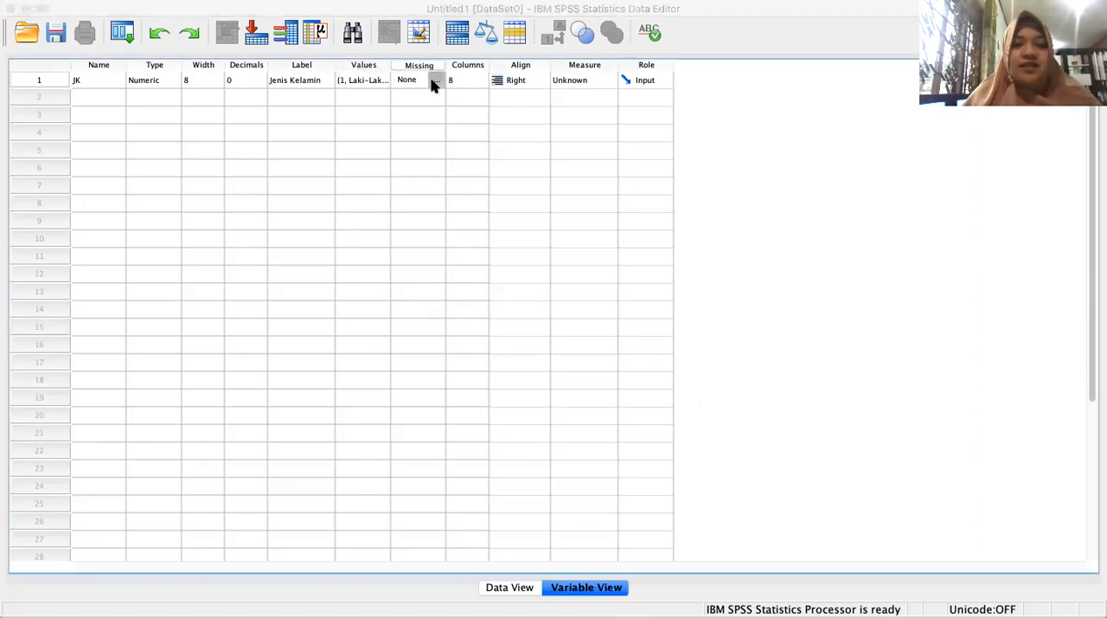
{"action": "left_click", "coordinate": [648, 390]}
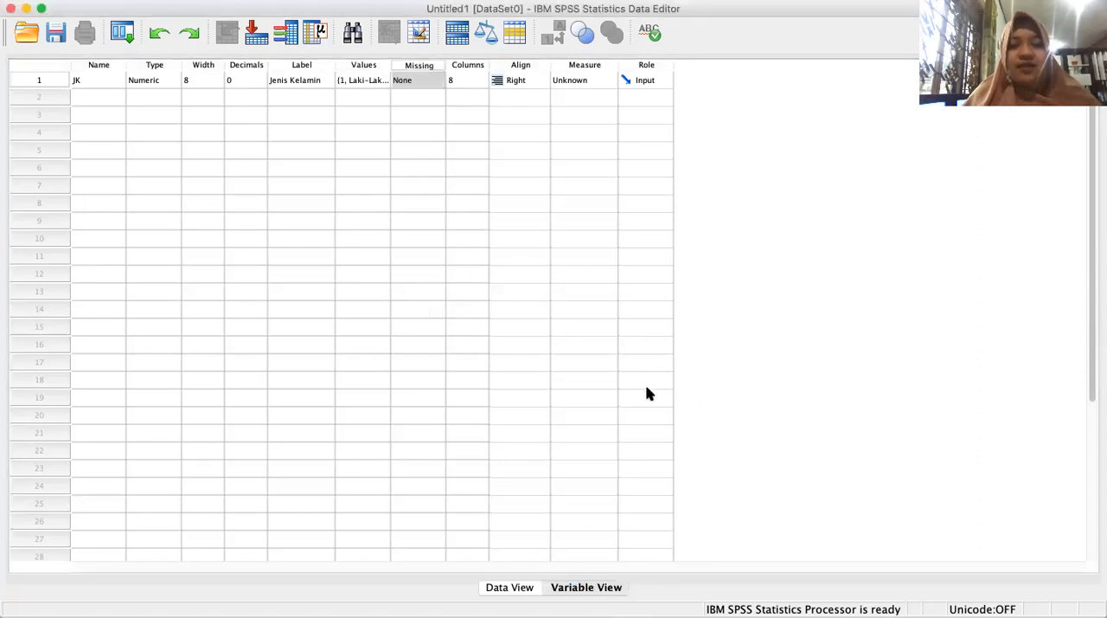
{"action": "left_click", "coordinate": [468, 80]}
{"action": "left_click", "coordinate": [475, 80]}
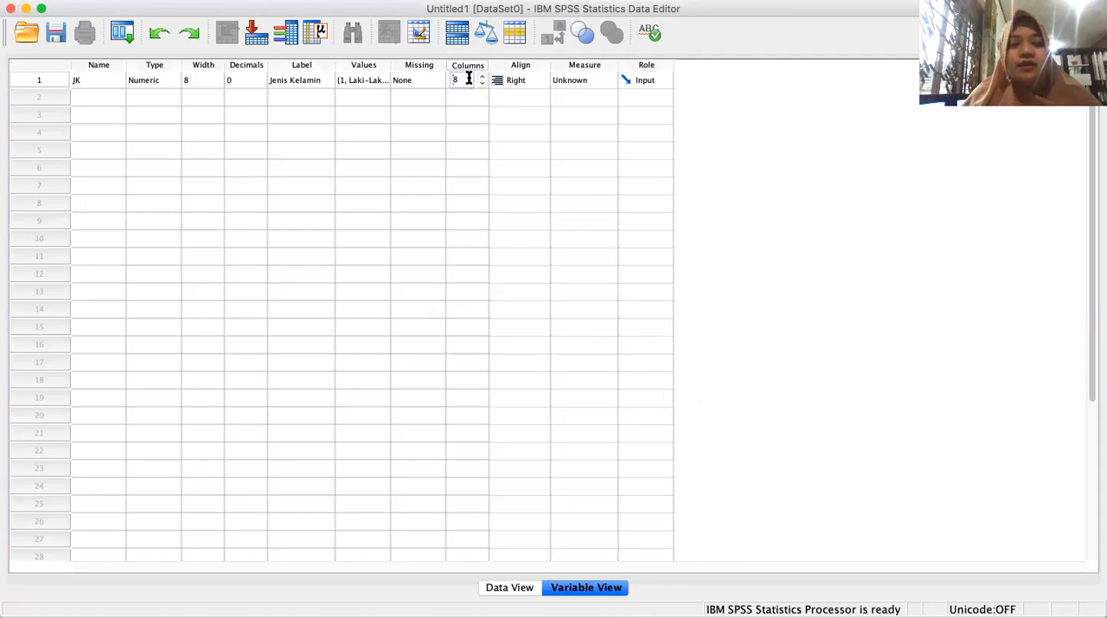
{"action": "left_click", "coordinate": [511, 81]}
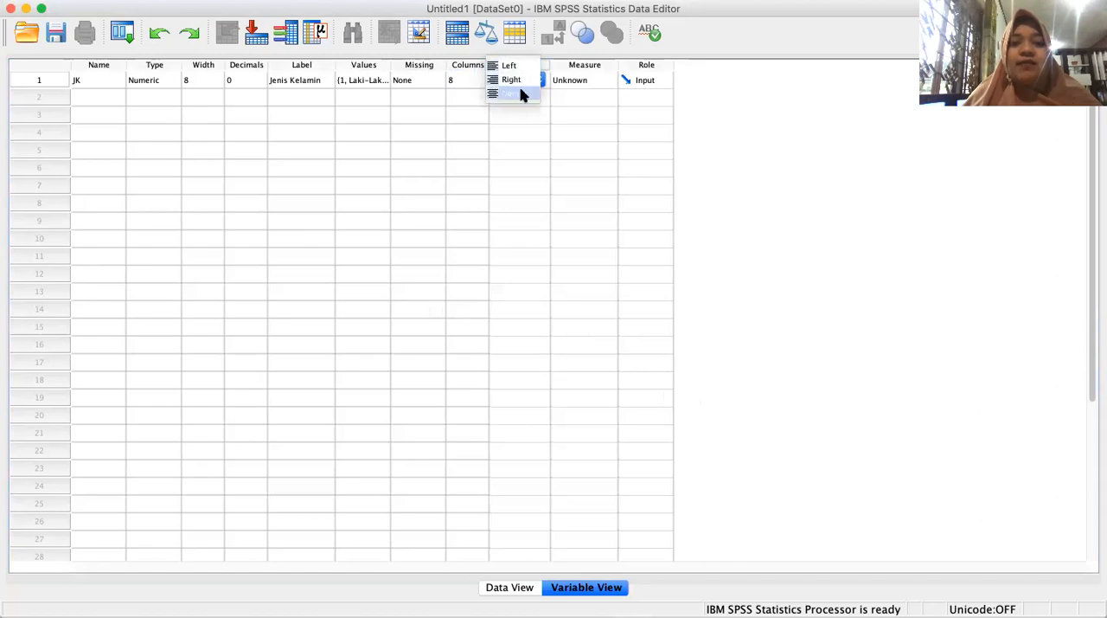
{"action": "left_click", "coordinate": [518, 80]}
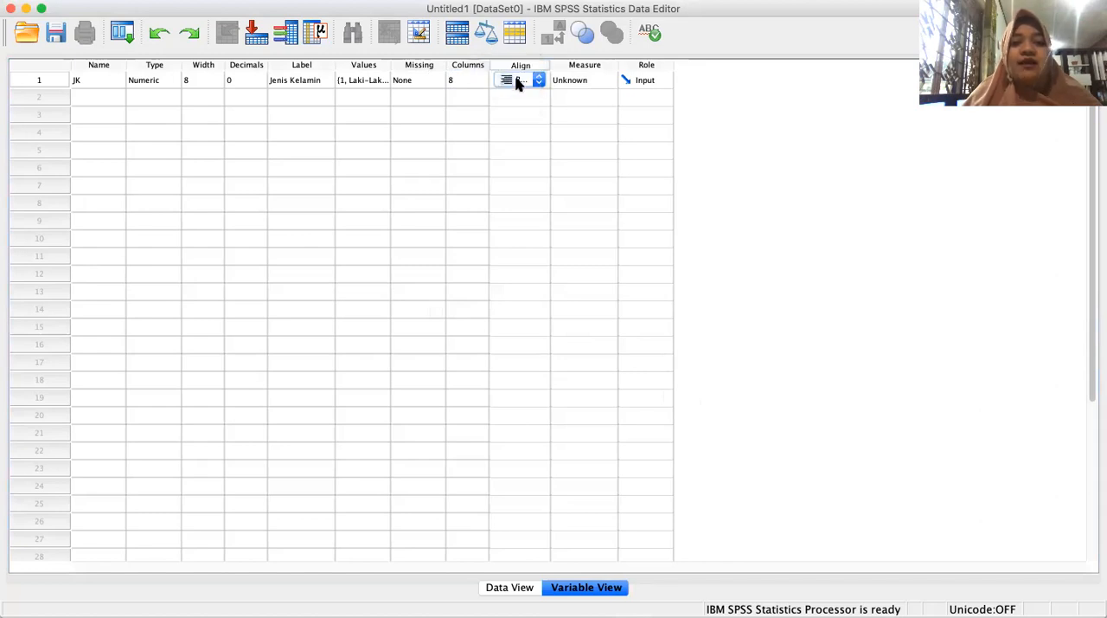
Set the JK variable's measure to Nominal and keep its role as Input, finishing in Data View.
{"action": "left_click", "coordinate": [583, 81]}
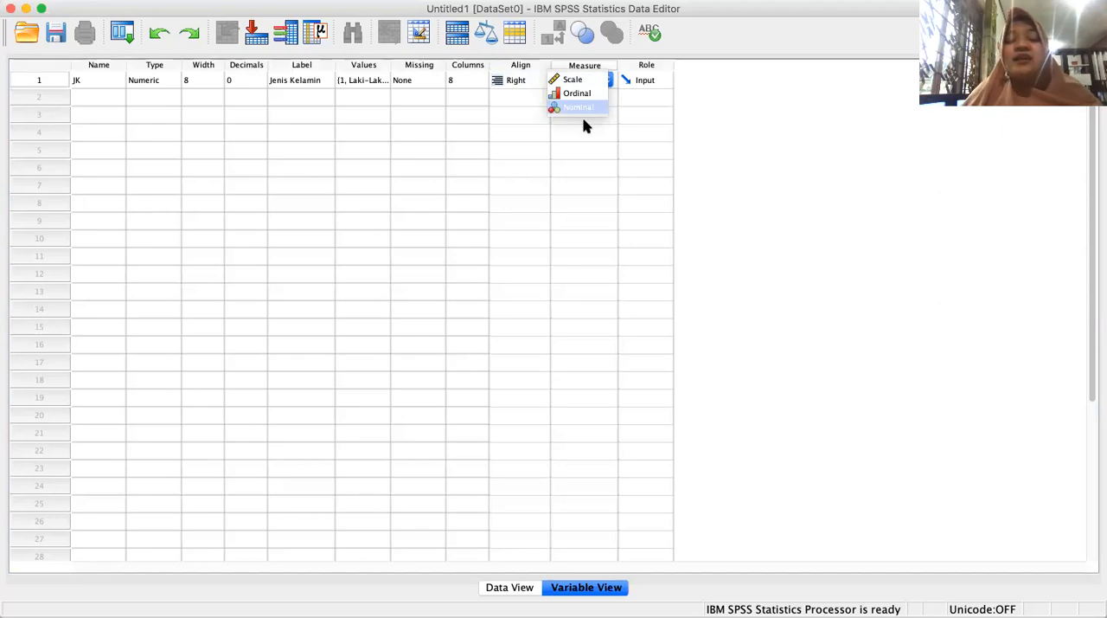
{"action": "left_click", "coordinate": [584, 110]}
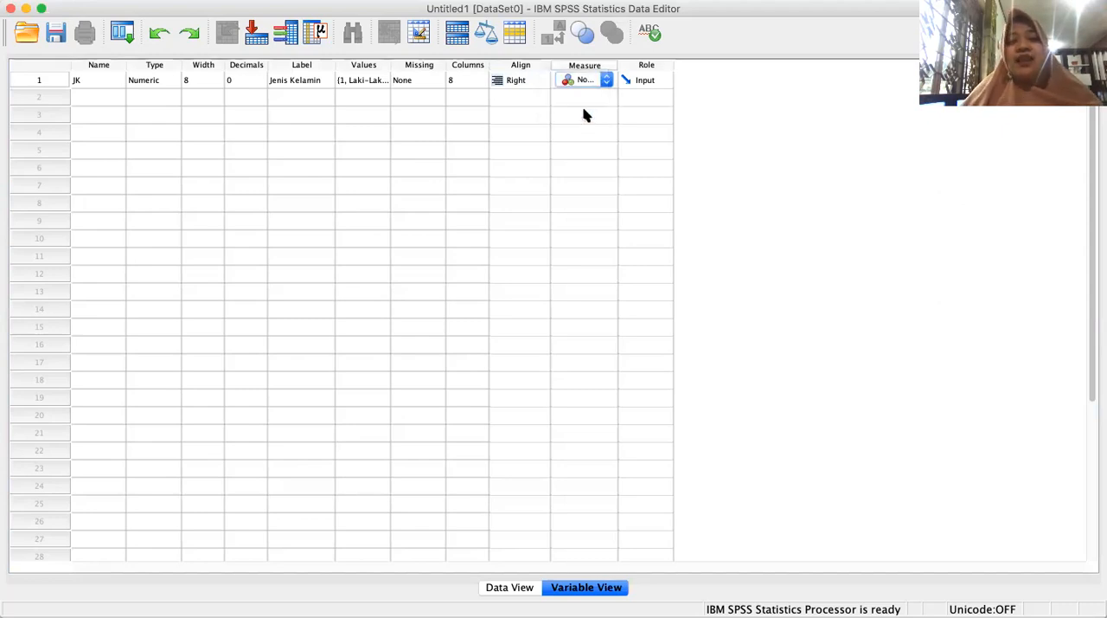
{"action": "left_click", "coordinate": [657, 79]}
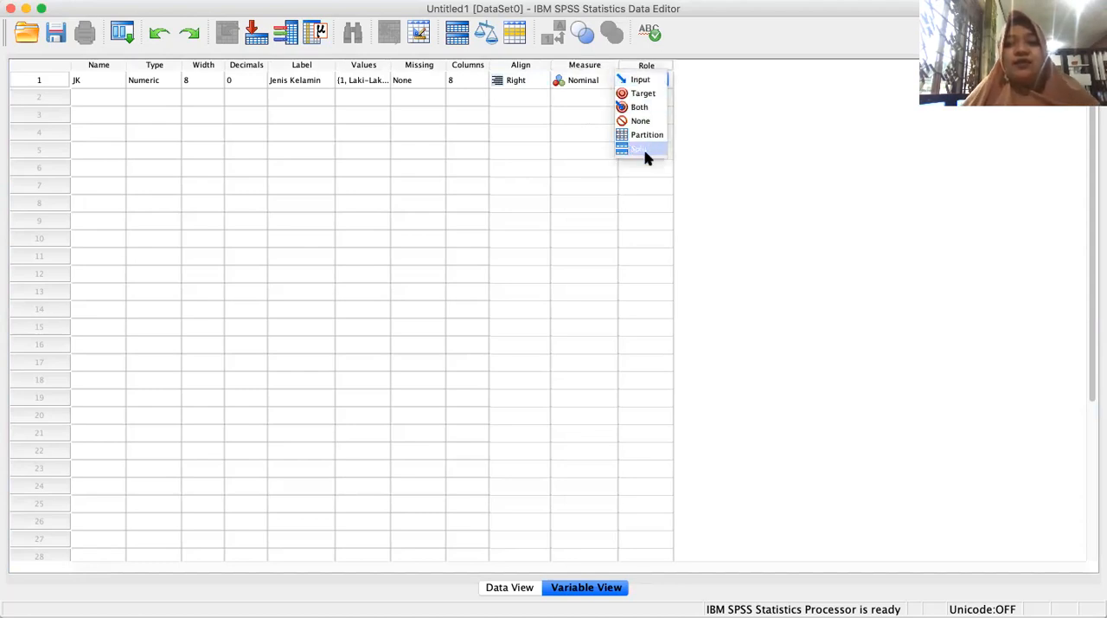
{"action": "left_click", "coordinate": [659, 80]}
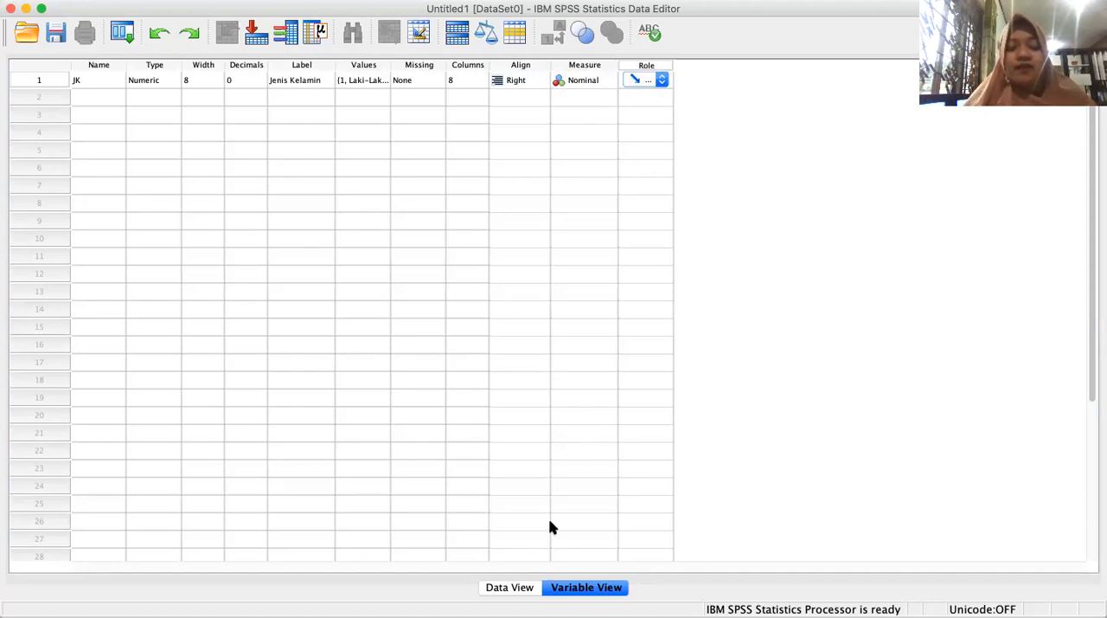
{"action": "left_click", "coordinate": [522, 588]}
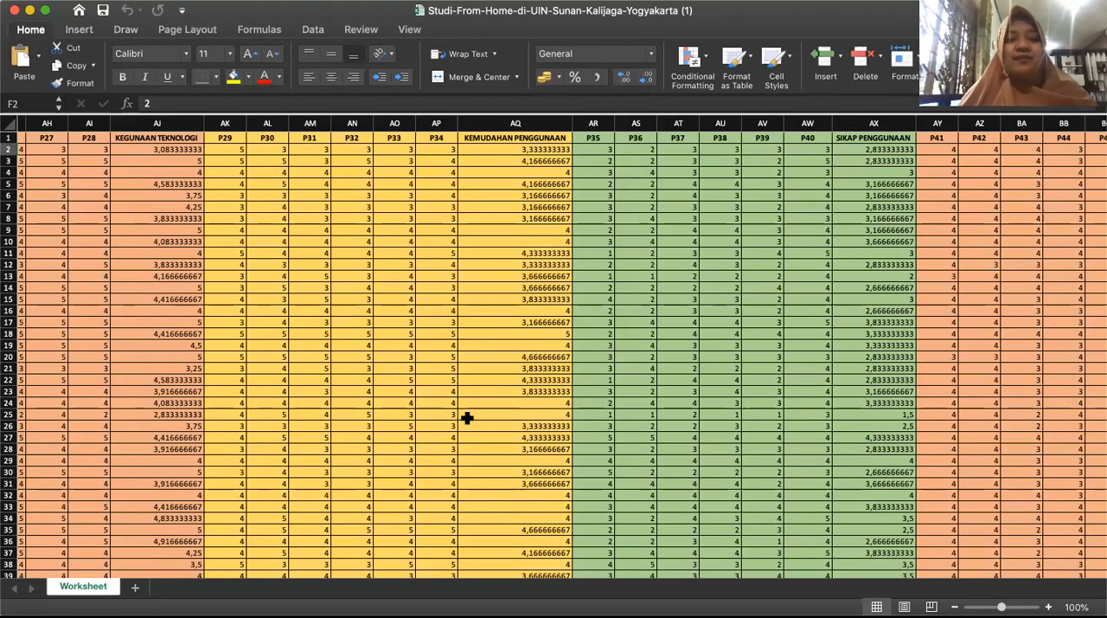
Look over the Studi-From-Home-di-UIN-Sunan-Kalijaga-Yogyakarta worksheet in Excel, from the first columns down to the application notes below the last respondent.
{"action": "scroll", "coordinate": [415, 382], "scroll_direction": "left", "scroll_amount": 20}
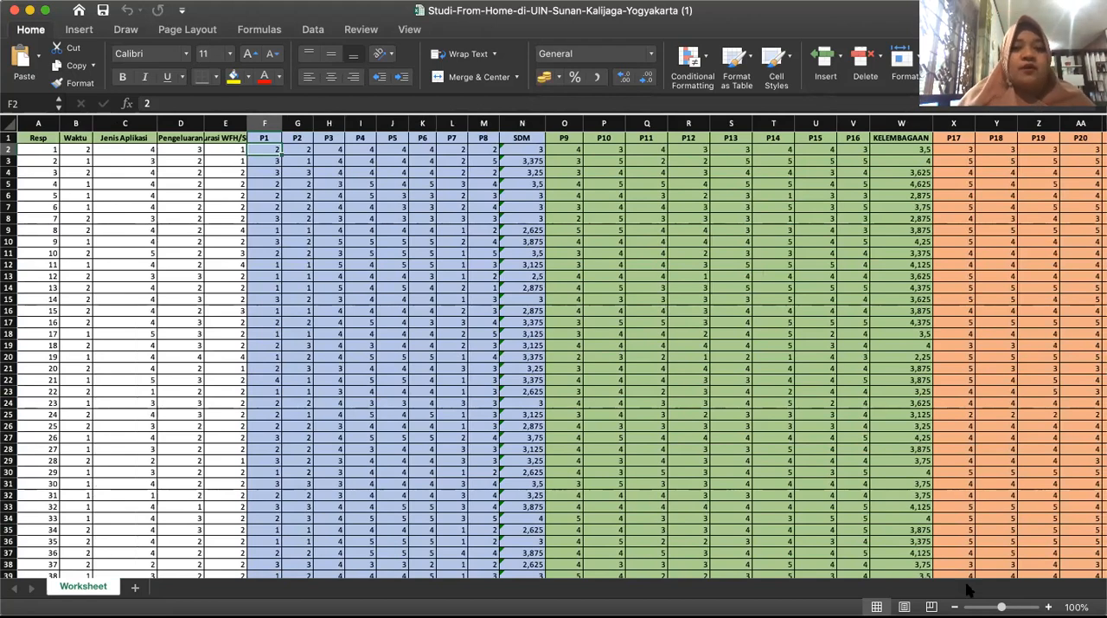
{"action": "scroll", "coordinate": [65, 320], "scroll_direction": "down", "scroll_amount": 1}
{"action": "scroll", "coordinate": [64, 320], "scroll_direction": "down", "scroll_amount": 20}
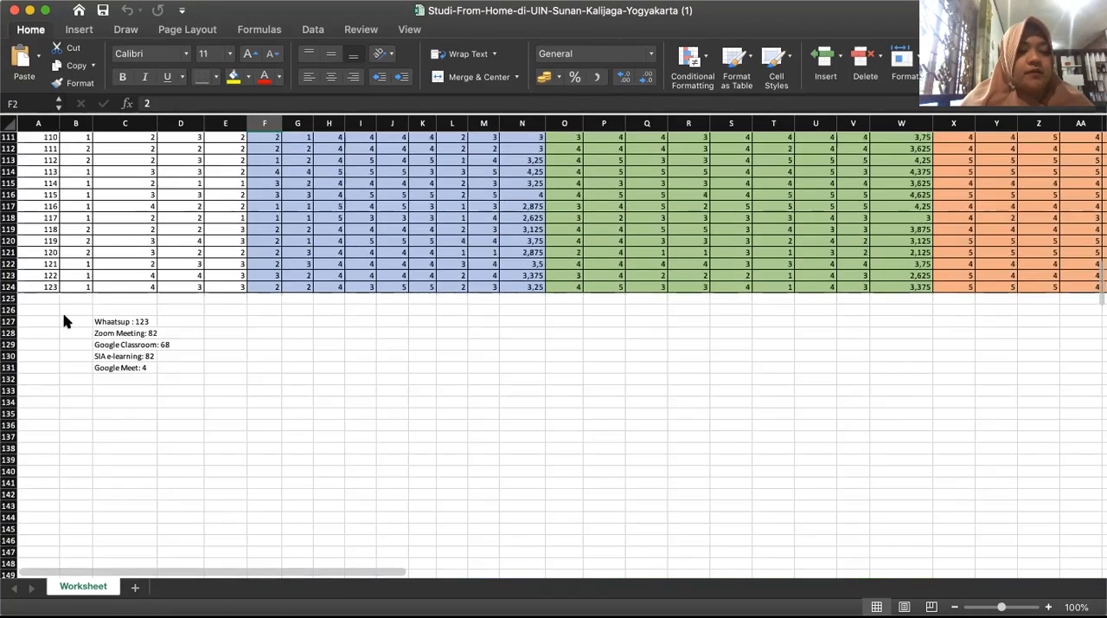
{"action": "scroll", "coordinate": [65, 320], "scroll_direction": "up", "scroll_amount": 20}
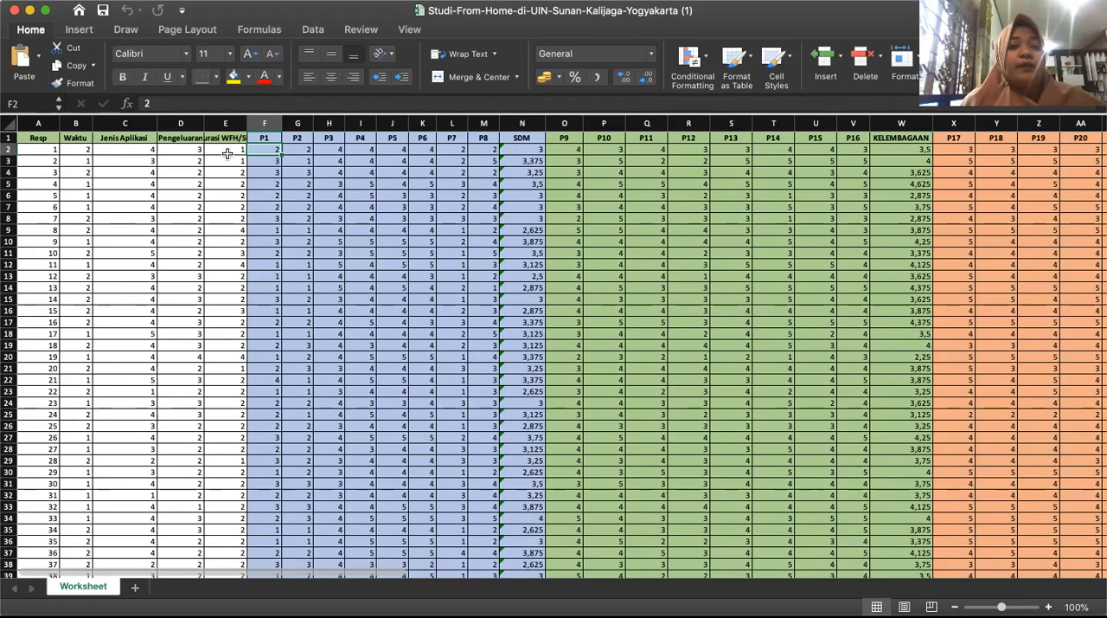
Examine how the SDM column averages P1 to P8 for each respondent, and look across to the KELEMBAGAAN columns.
{"action": "scroll", "coordinate": [227, 157], "scroll_direction": "right", "scroll_amount": 1}
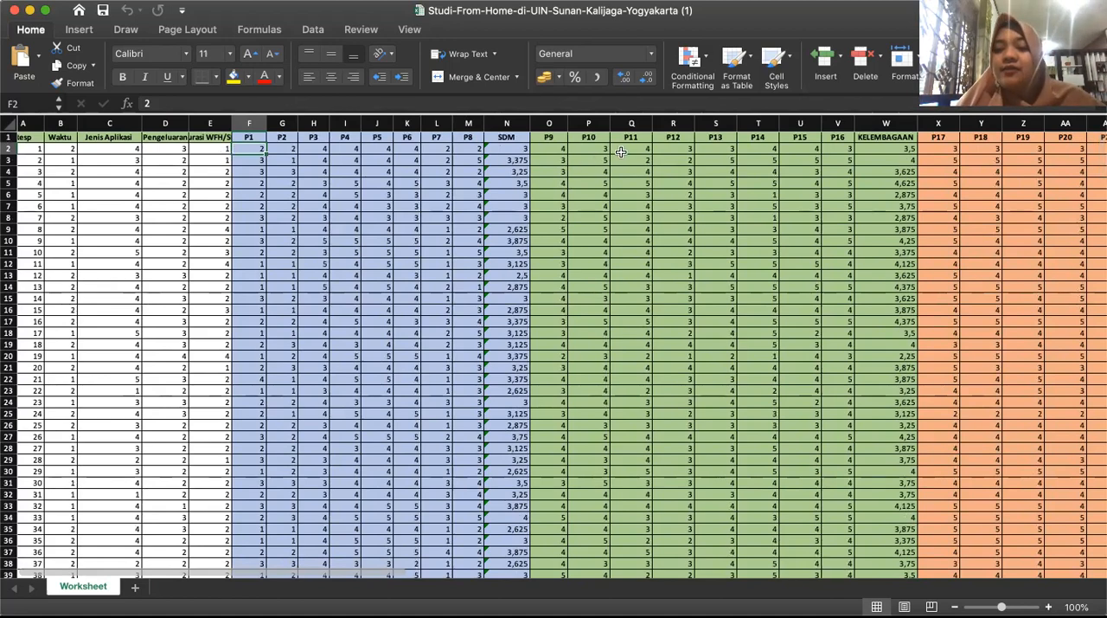
{"action": "left_click", "coordinate": [507, 140]}
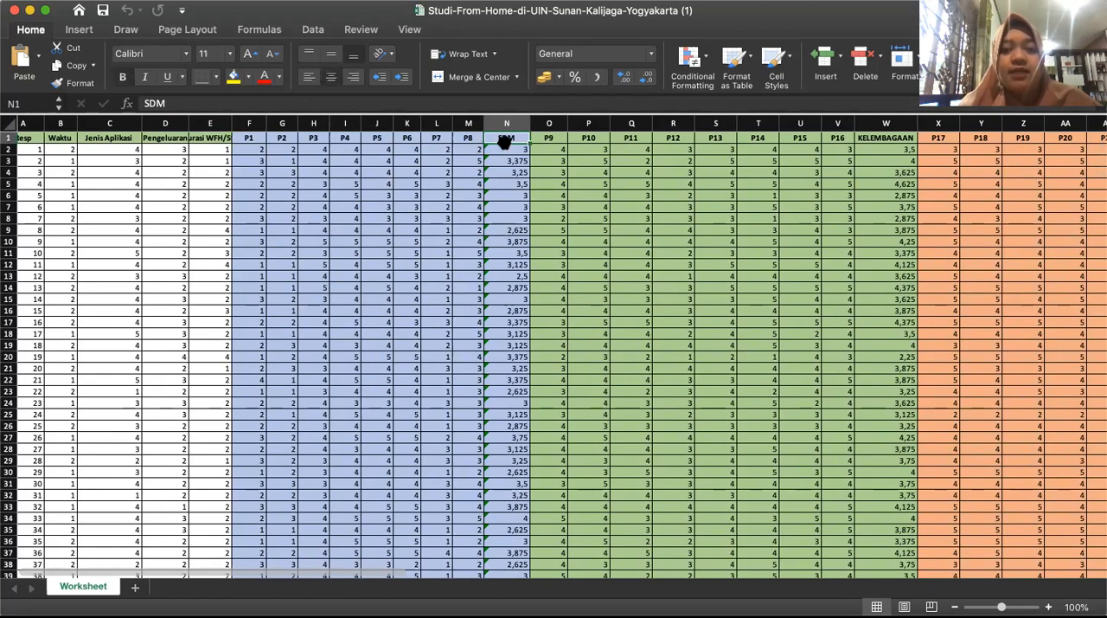
{"action": "left_click", "coordinate": [506, 150]}
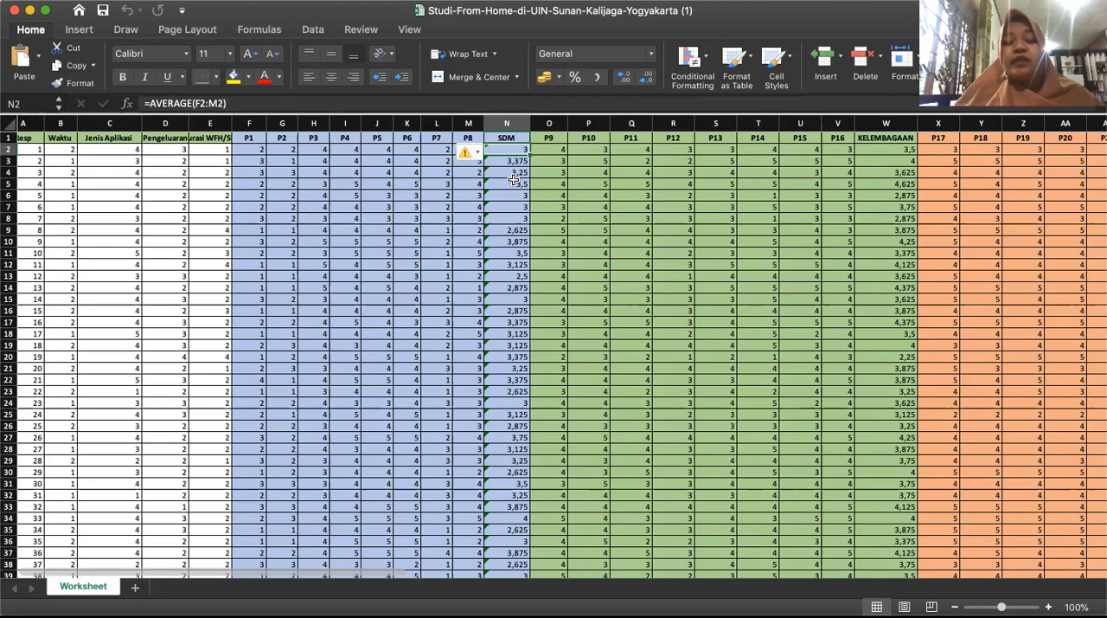
{"action": "left_click", "coordinate": [260, 151]}
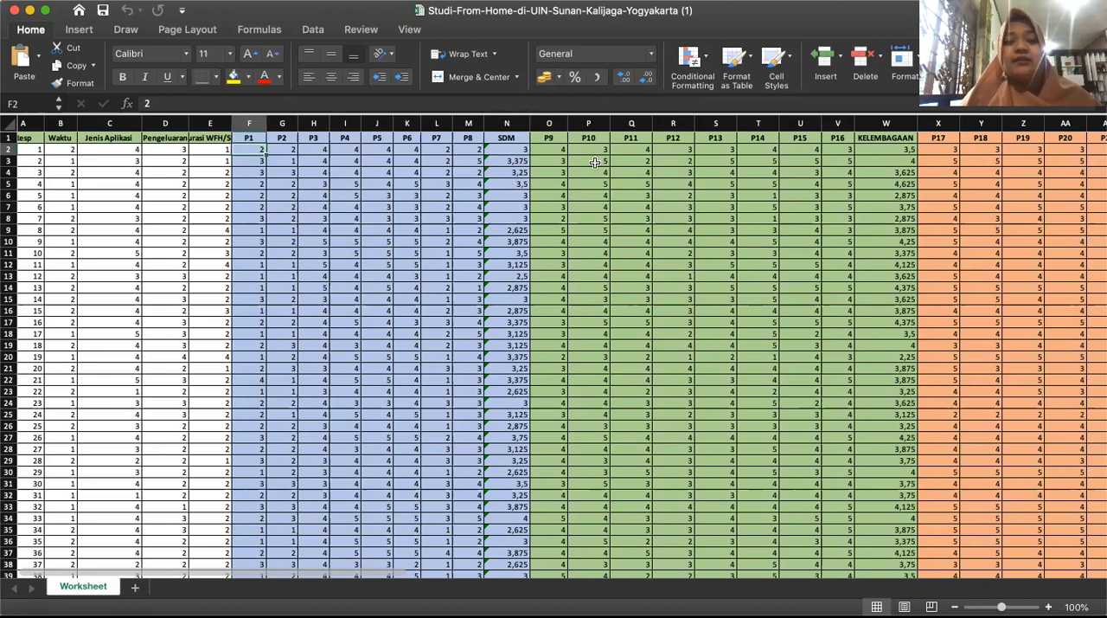
{"action": "scroll", "coordinate": [595, 163], "scroll_direction": "right", "scroll_amount": 2}
{"action": "scroll", "coordinate": [596, 163], "scroll_direction": "right", "scroll_amount": 3}
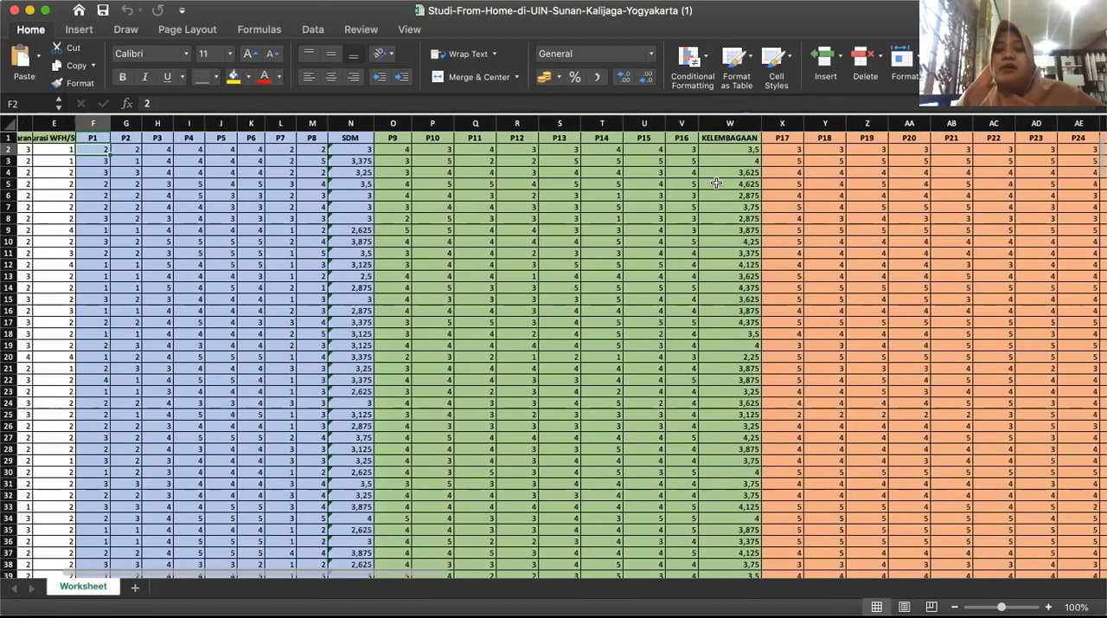
Examine the remaining indicator groups and their average columns, from KELEMBAGAAN through PENGGUNAAN SESUNGGUHNYA, and return to the first columns.
{"action": "scroll", "coordinate": [723, 203], "scroll_direction": "right", "scroll_amount": 13}
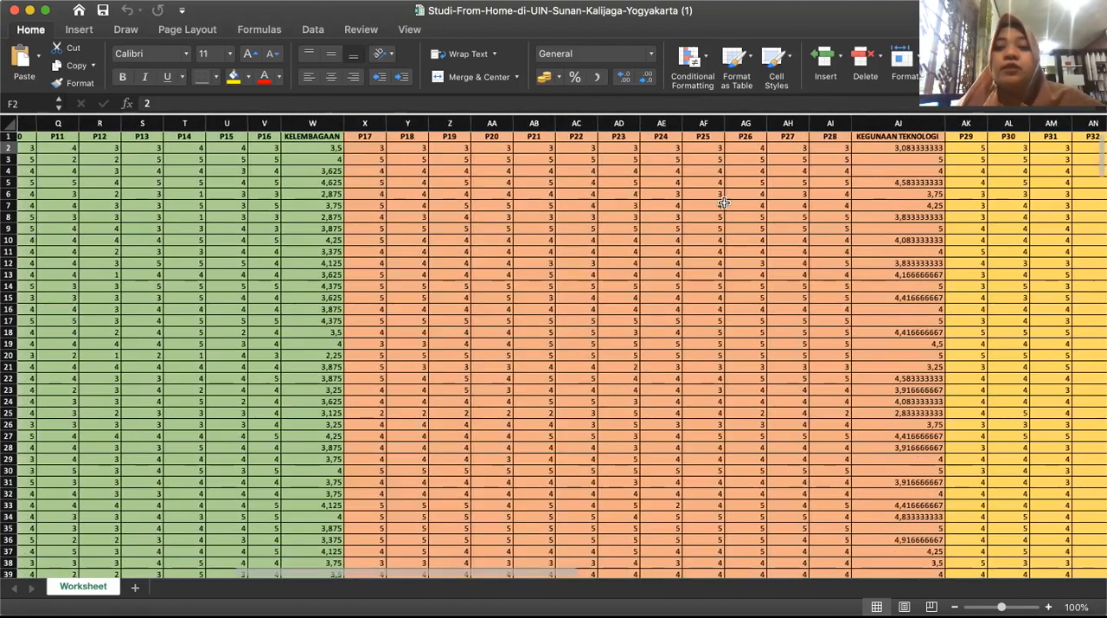
{"action": "scroll", "coordinate": [808, 249], "scroll_direction": "right", "scroll_amount": 7}
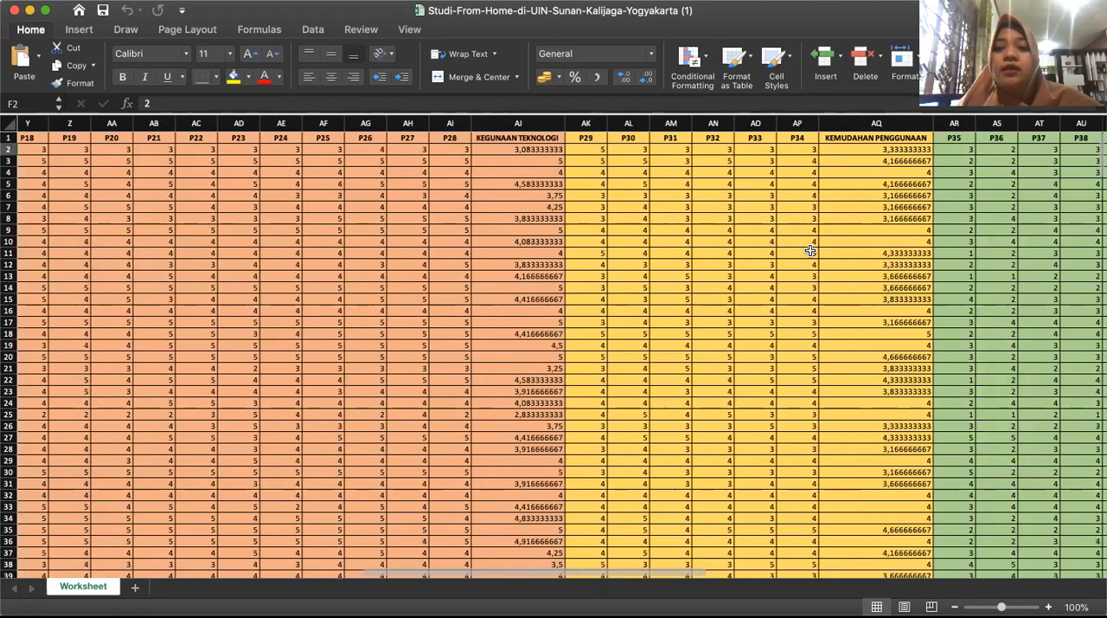
{"action": "scroll", "coordinate": [799, 308], "scroll_direction": "right", "scroll_amount": 7}
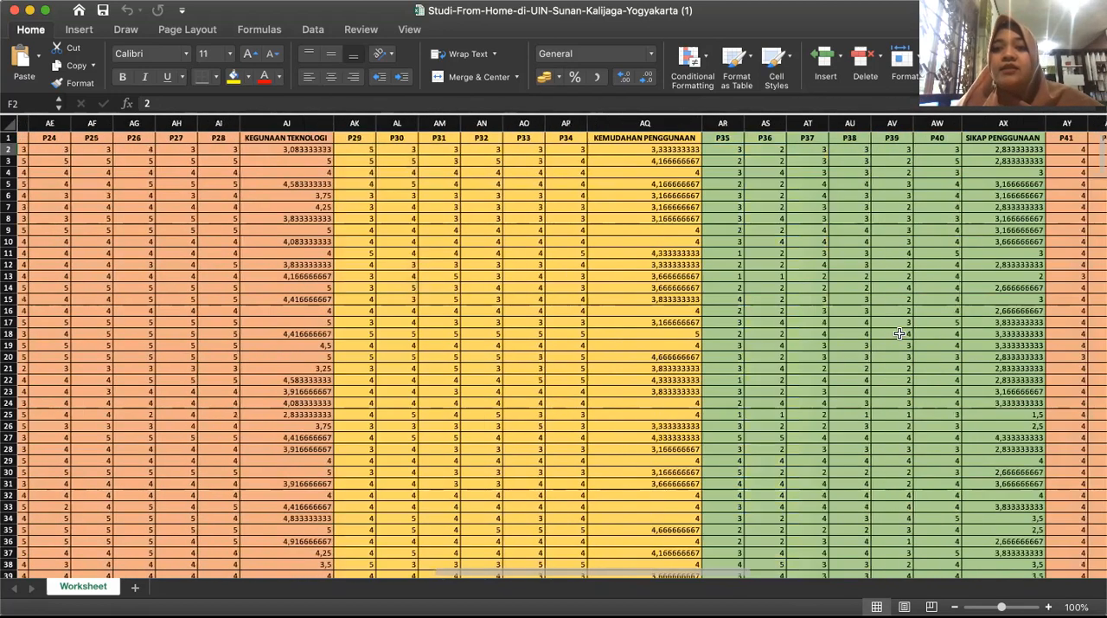
{"action": "scroll", "coordinate": [900, 333], "scroll_direction": "right", "scroll_amount": 2}
{"action": "scroll", "coordinate": [837, 189], "scroll_direction": "right", "scroll_amount": 6}
{"action": "scroll", "coordinate": [838, 190], "scroll_direction": "right", "scroll_amount": 2}
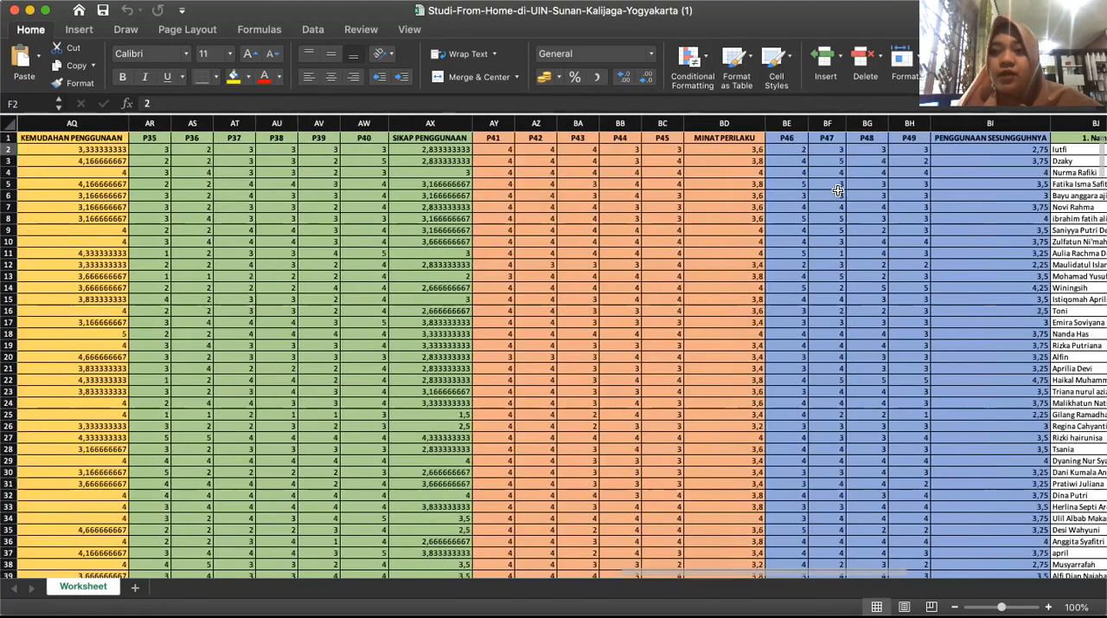
{"action": "scroll", "coordinate": [837, 190], "scroll_direction": "right", "scroll_amount": 2}
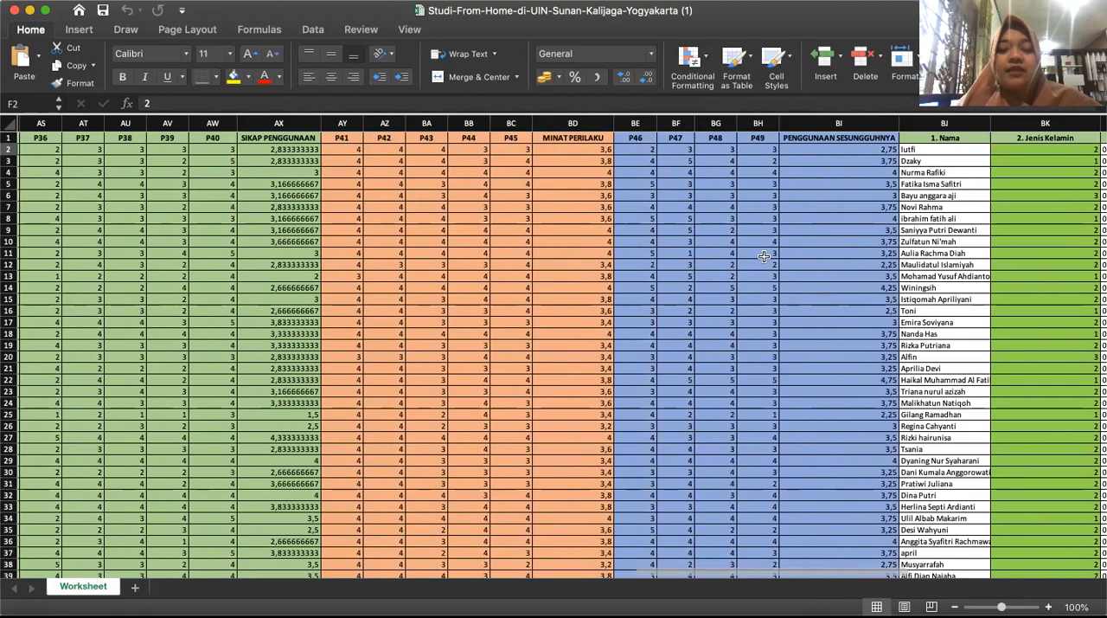
{"action": "scroll", "coordinate": [764, 256], "scroll_direction": "left", "scroll_amount": 2}
{"action": "scroll", "coordinate": [764, 256], "scroll_direction": "left", "scroll_amount": 20}
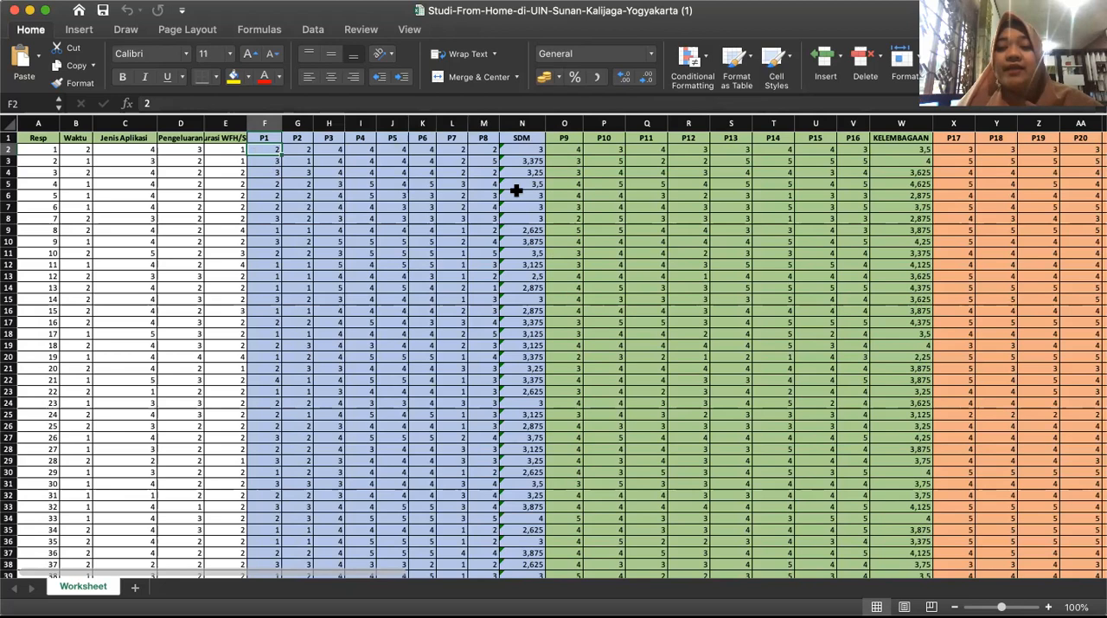
Copy the first ten respondents' values from the Jenis Kelamin column, cells BK2 to BK11, without the header.
{"action": "scroll", "coordinate": [676, 240], "scroll_direction": "right", "scroll_amount": 4}
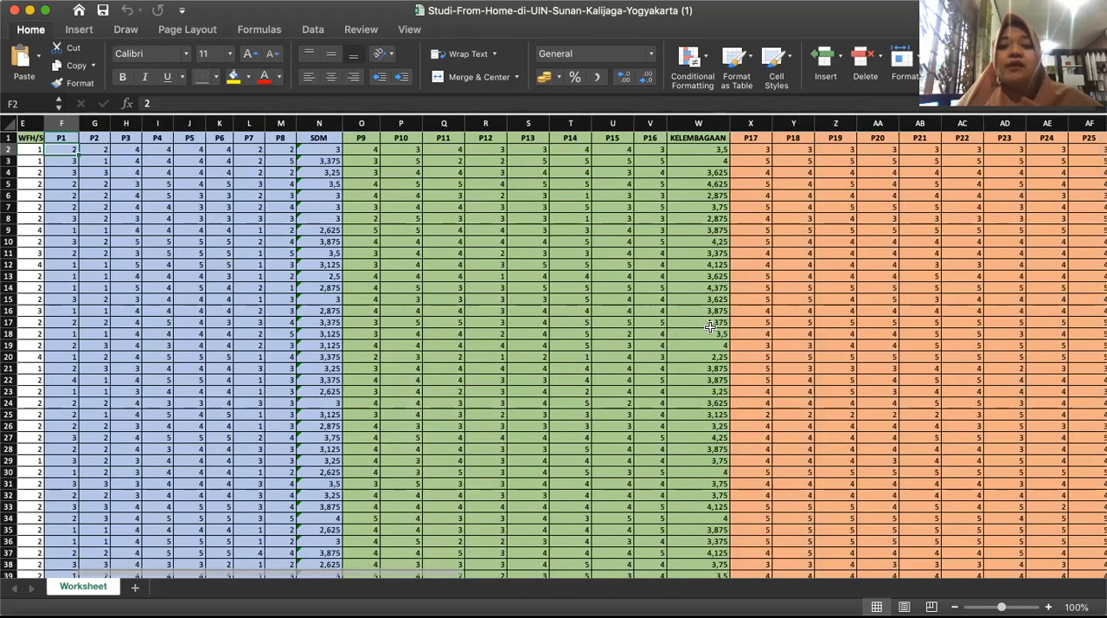
{"action": "scroll", "coordinate": [797, 314], "scroll_direction": "right", "scroll_amount": 10}
{"action": "scroll", "coordinate": [797, 314], "scroll_direction": "right", "scroll_amount": 8}
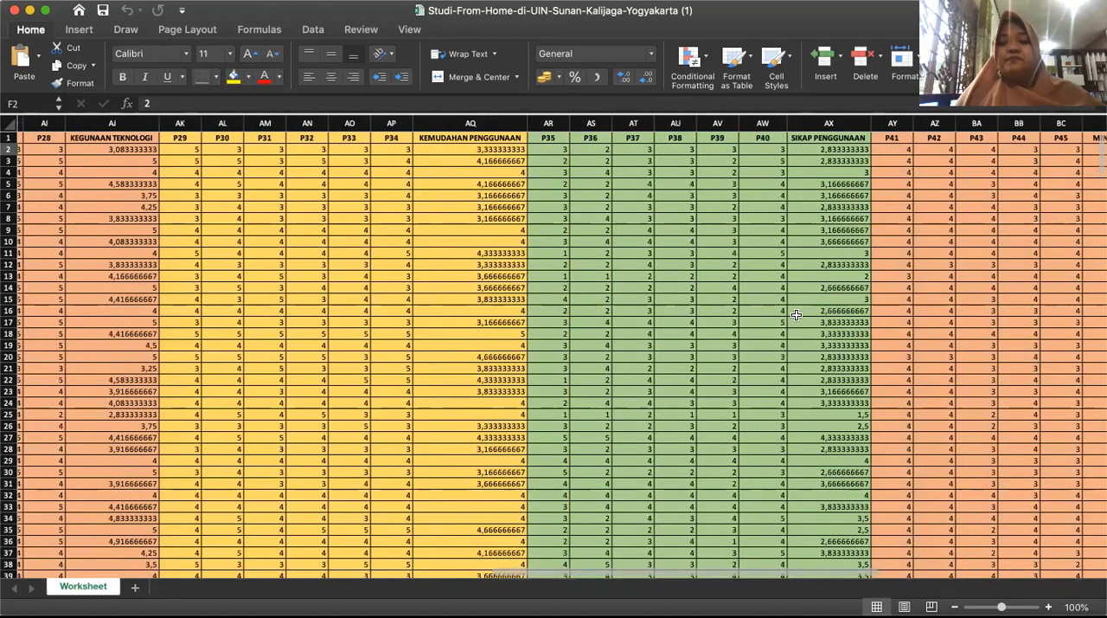
{"action": "scroll", "coordinate": [797, 314], "scroll_direction": "right", "scroll_amount": 6}
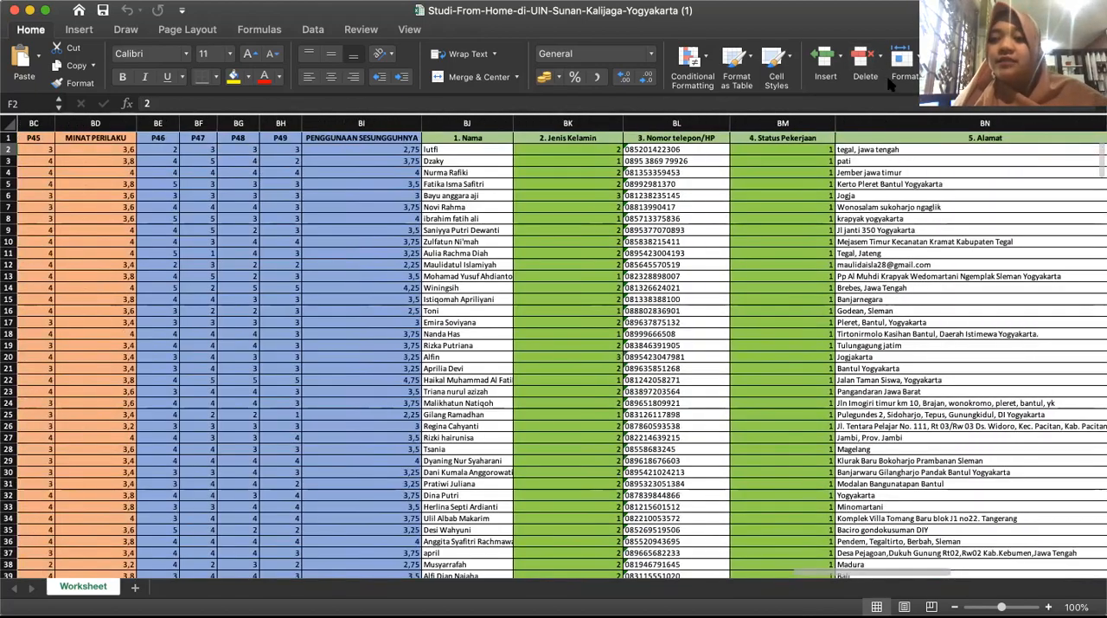
{"action": "left_click", "coordinate": [576, 150]}
{"action": "left_click_drag", "start_coordinate": [576, 150], "coordinate": [583, 236]}
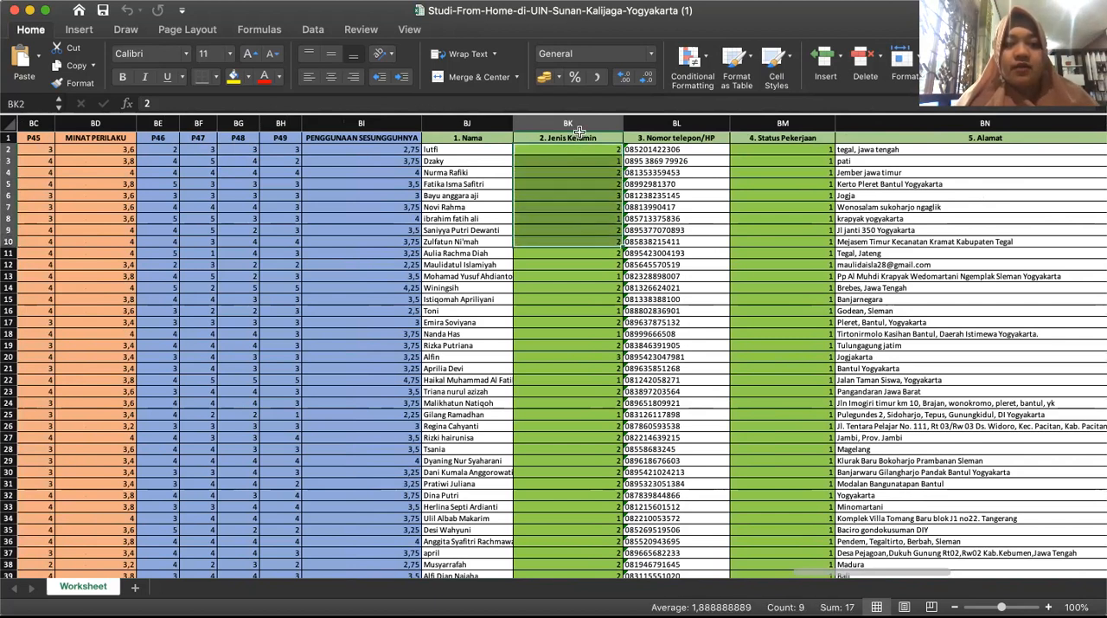
{"action": "left_click", "coordinate": [583, 152]}
{"action": "left_click", "coordinate": [583, 139]}
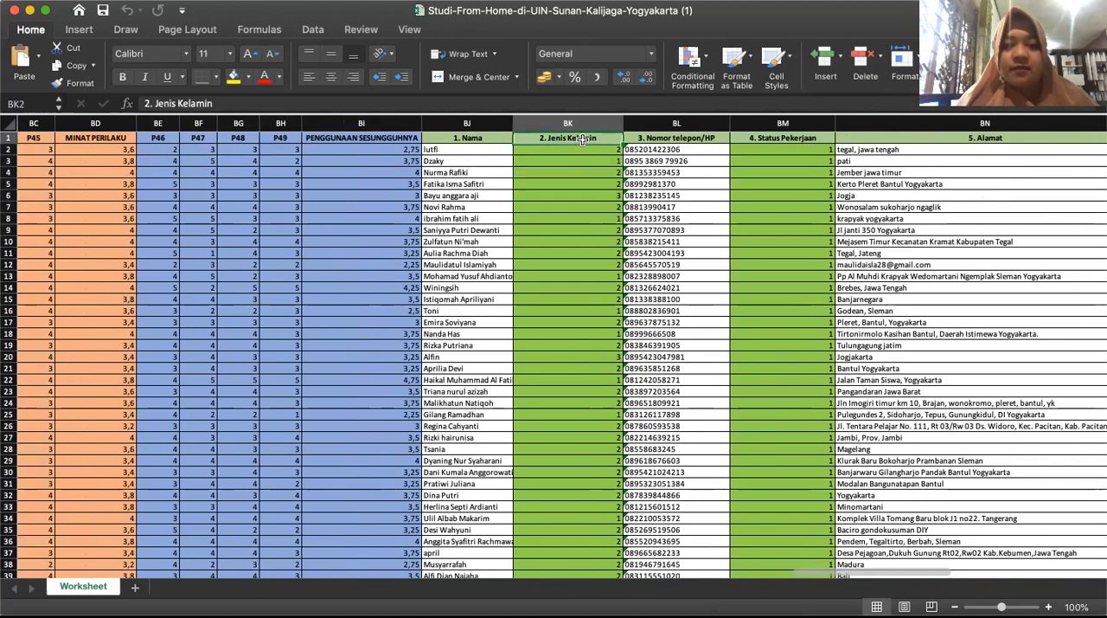
{"action": "left_click", "coordinate": [583, 148]}
{"action": "left_click_drag", "start_coordinate": [582, 148], "coordinate": [581, 252]}
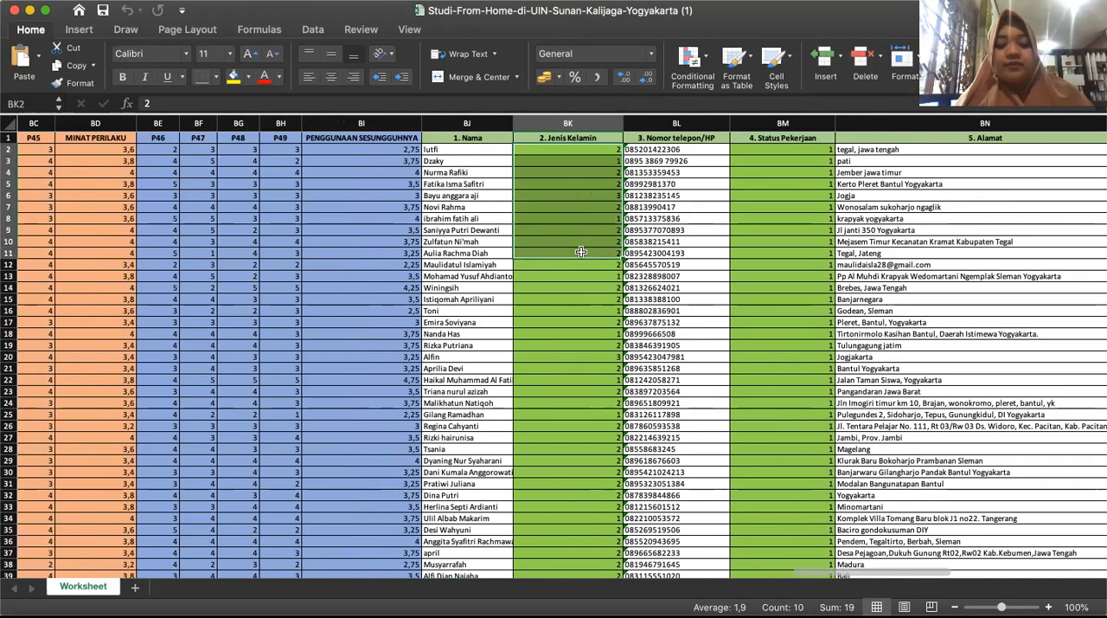
{"action": "key", "text": "super+c"}
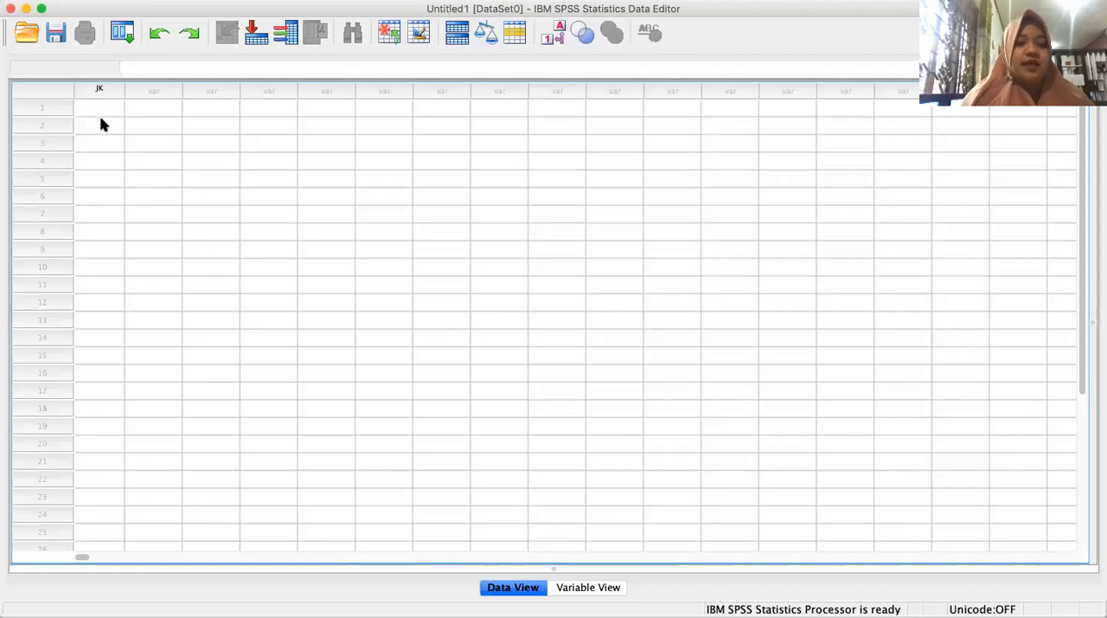
Switch to SPSS and paste the ten copied gender codes into the JK column in Data View, starting at row 1.
{"action": "left_click_drag", "start_coordinate": [98, 113], "coordinate": [105, 264]}
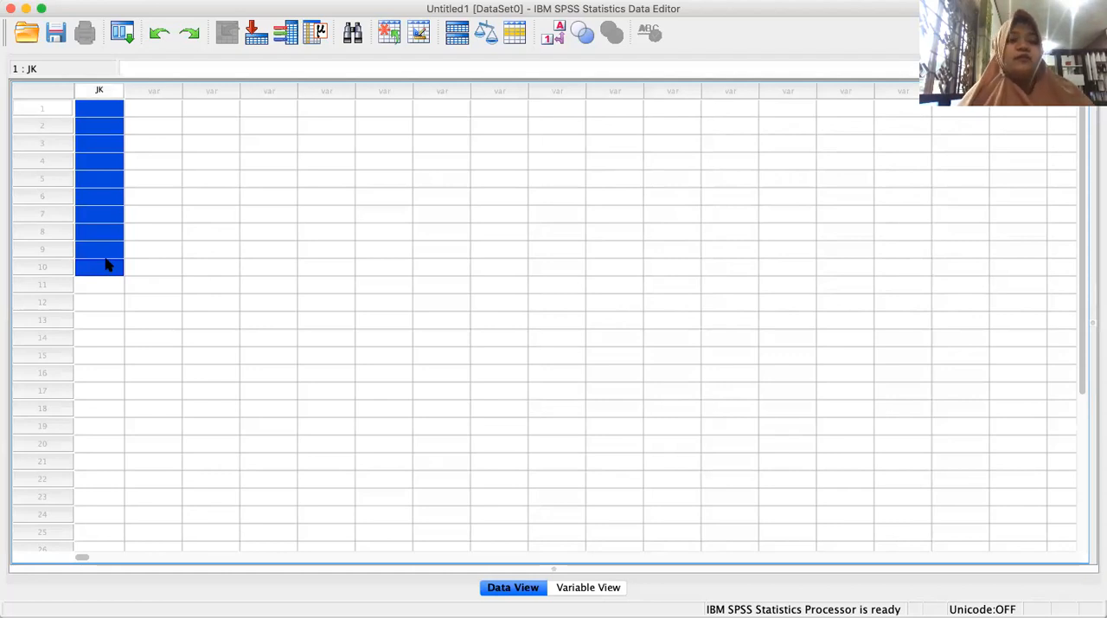
{"action": "left_click", "coordinate": [93, 112]}
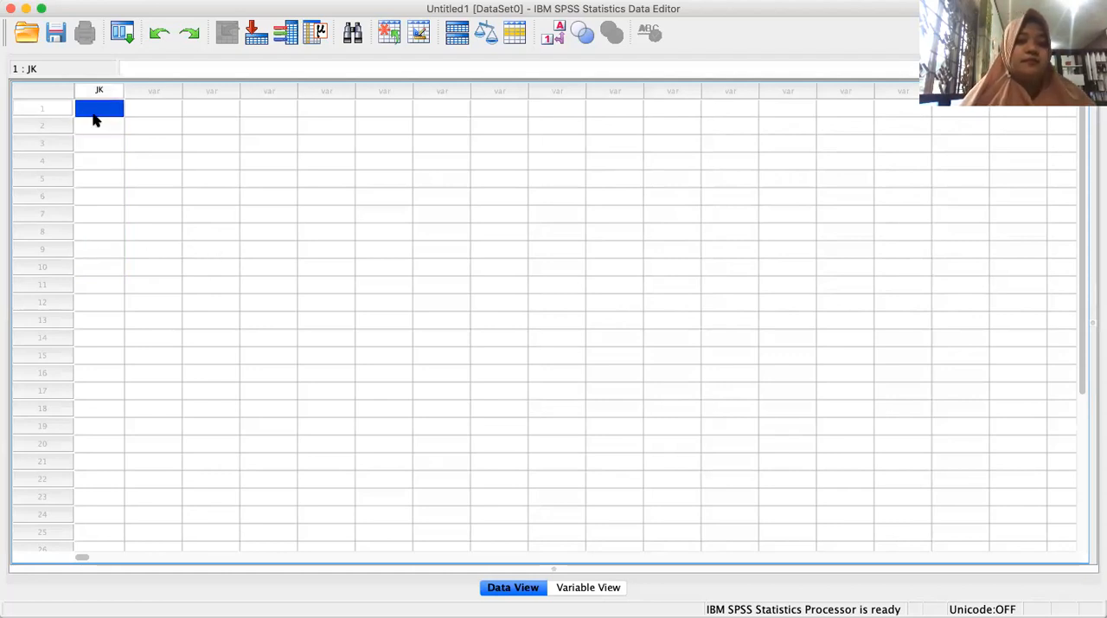
{"action": "left_click", "coordinate": [139, 126]}
{"action": "left_click", "coordinate": [93, 112]}
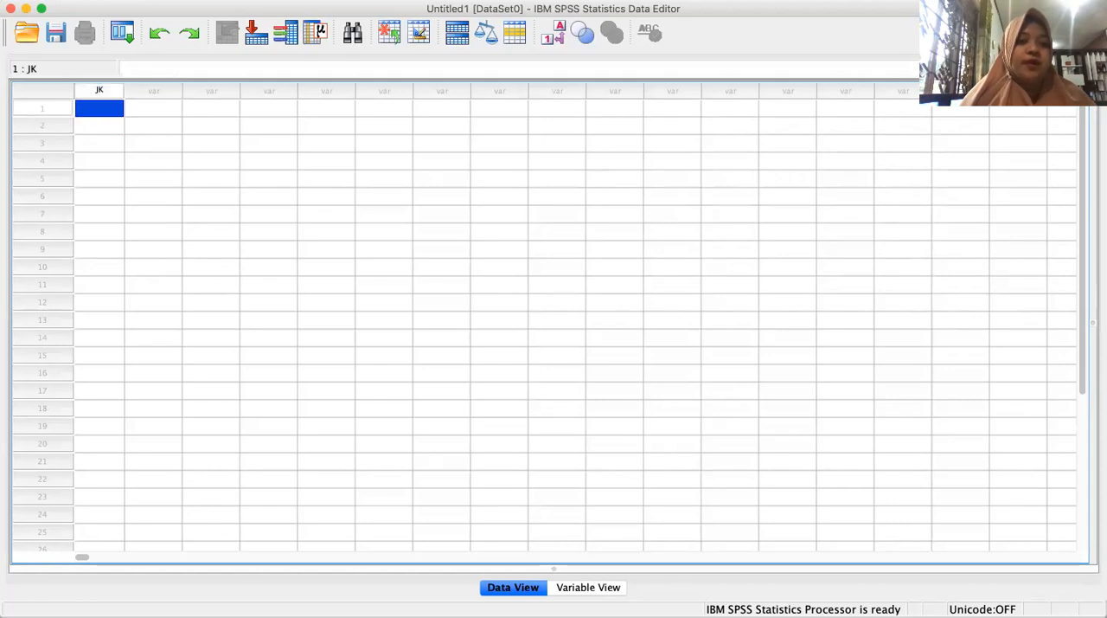
{"action": "left_click", "coordinate": [199, 0]}
{"action": "left_click", "coordinate": [198, 69]}
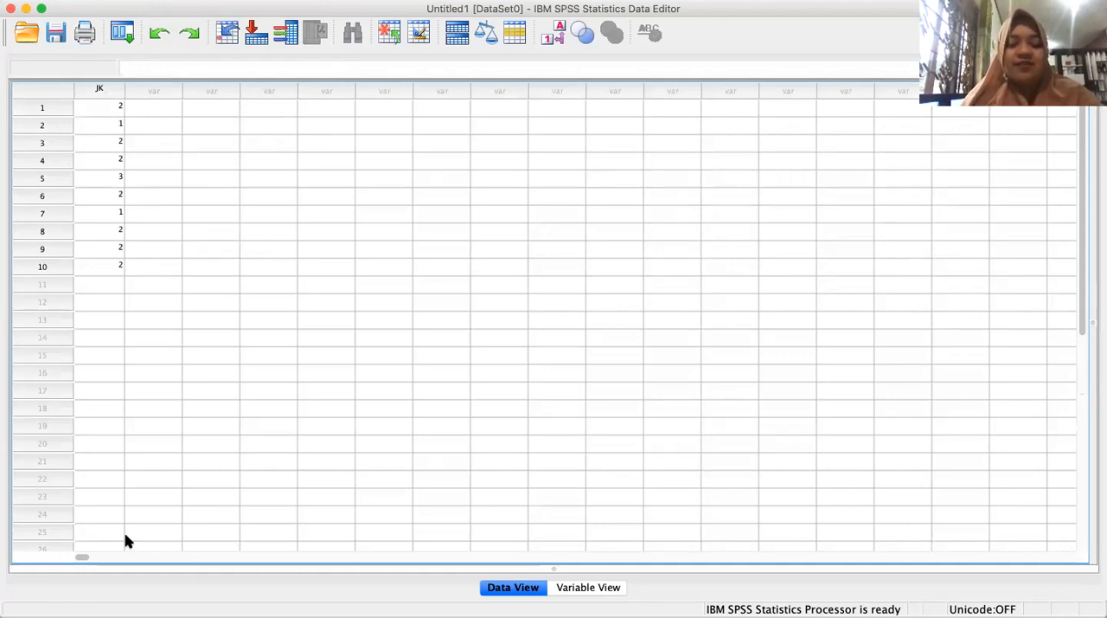
Add a second variable named Pengeluaran below JK in Variable View and keep its type as Numeric.
{"action": "left_click", "coordinate": [602, 588]}
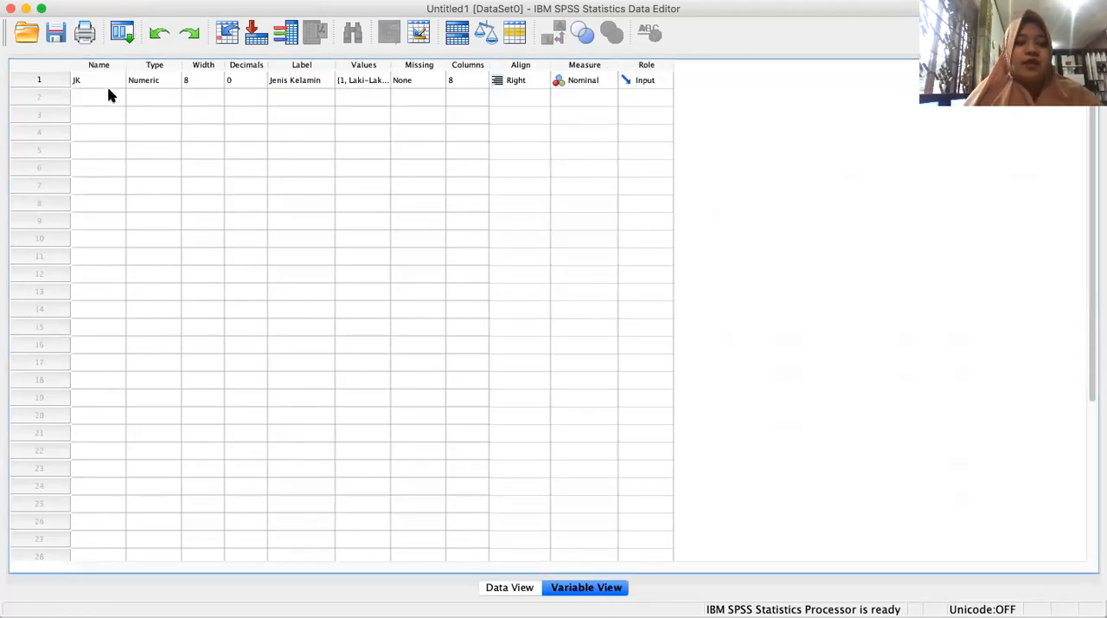
{"action": "left_click", "coordinate": [110, 99]}
{"action": "left_click", "coordinate": [109, 98]}
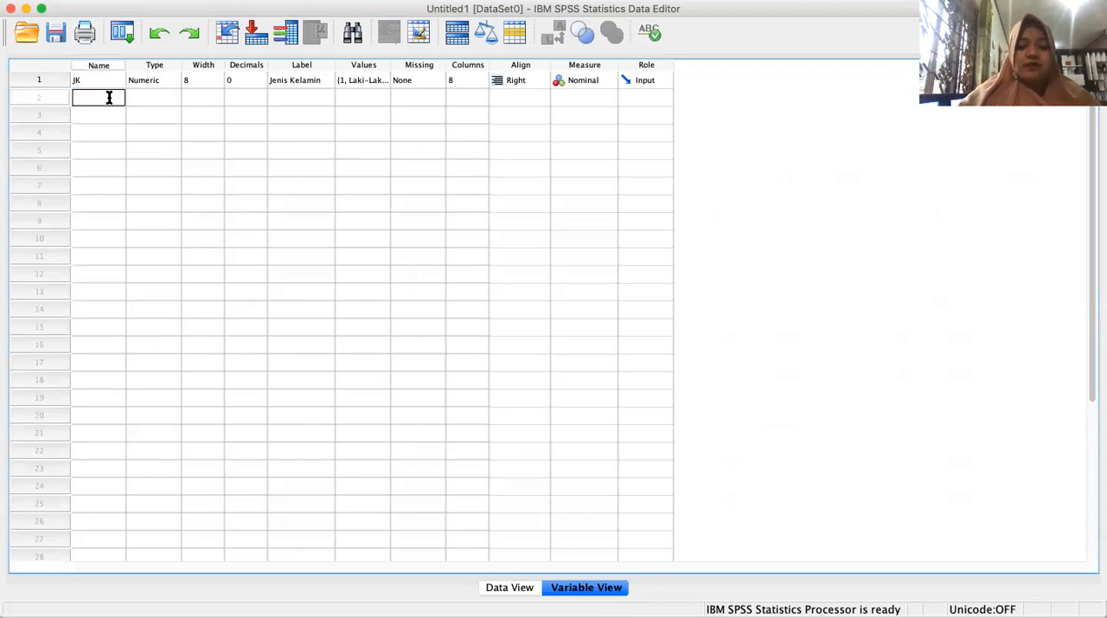
{"action": "type", "text": "Pengeluaran"}
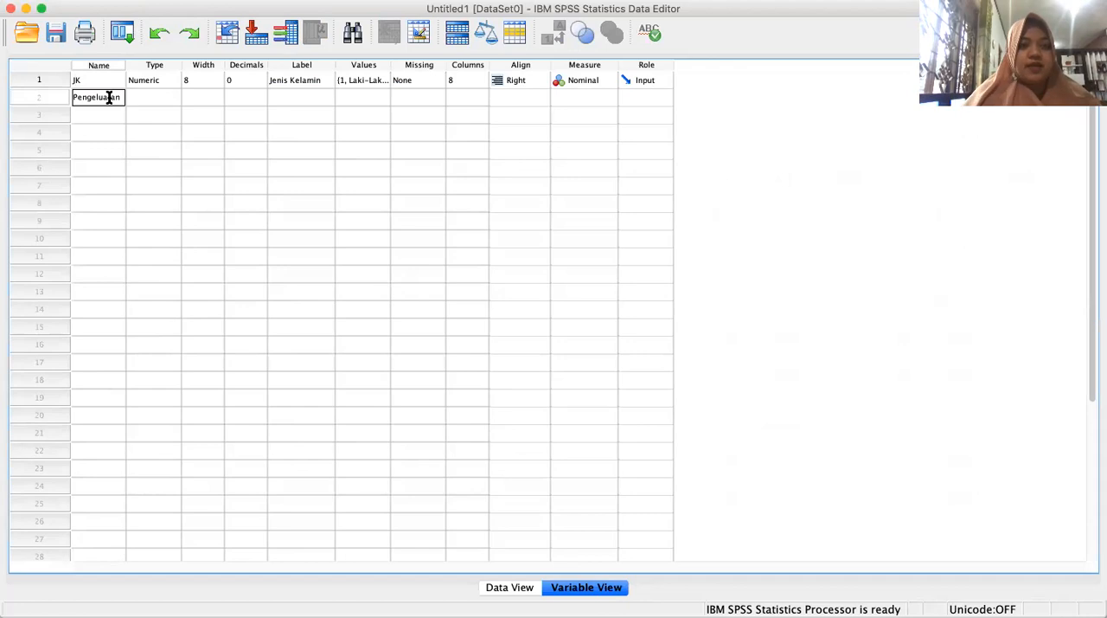
{"action": "left_click", "coordinate": [171, 101]}
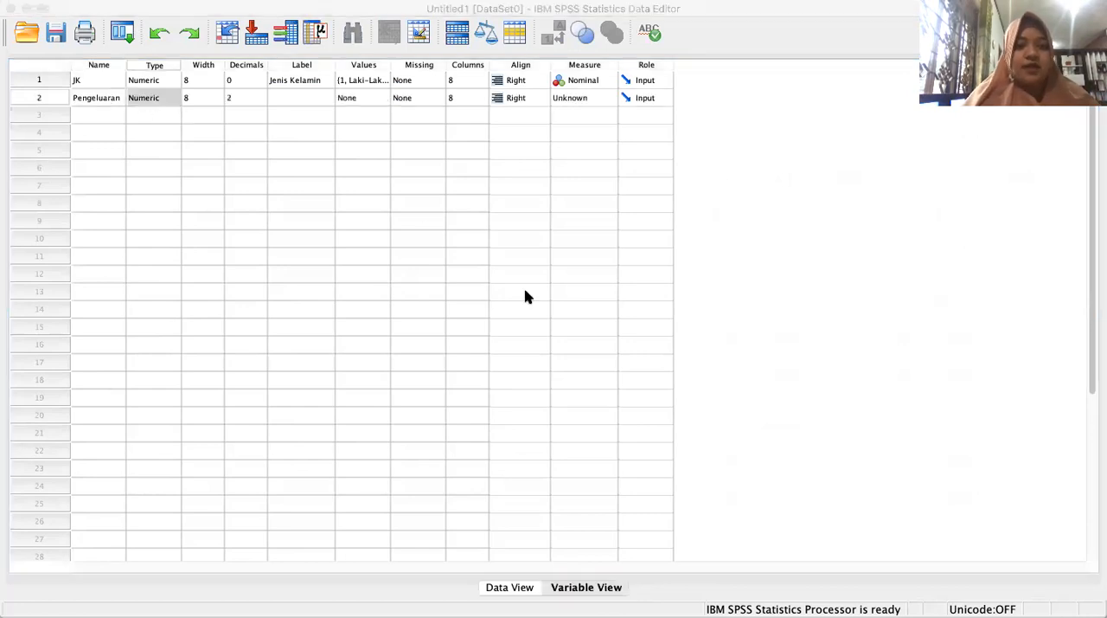
{"action": "left_click", "coordinate": [746, 432]}
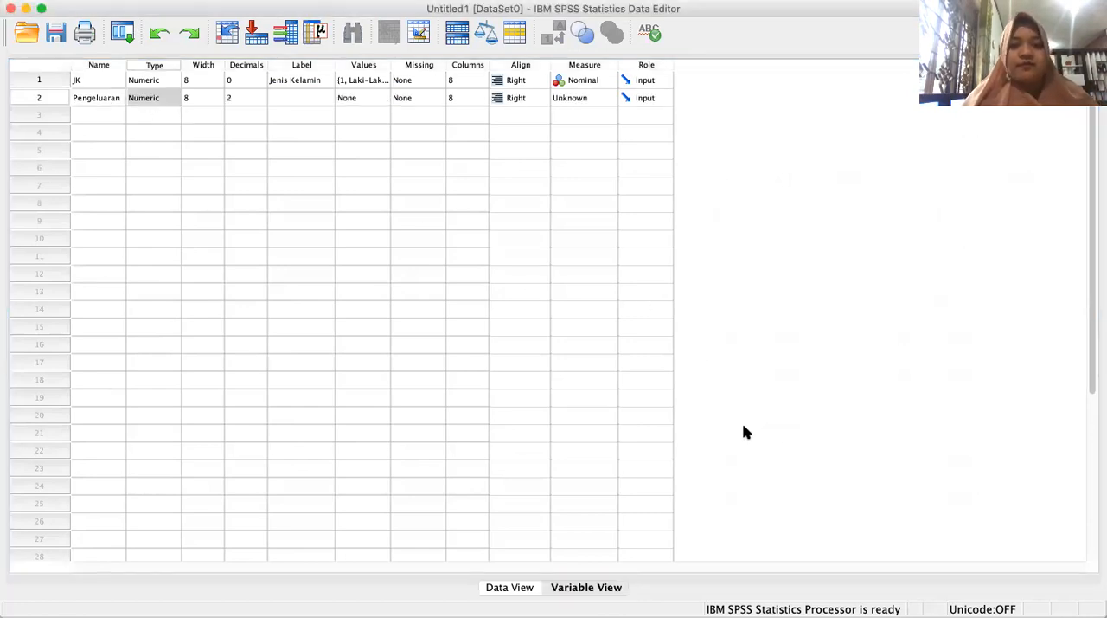
Set the Pengeluaran variable's decimals to 0 and its label to Pengeluaran Pulsa.
{"action": "left_click", "coordinate": [240, 98]}
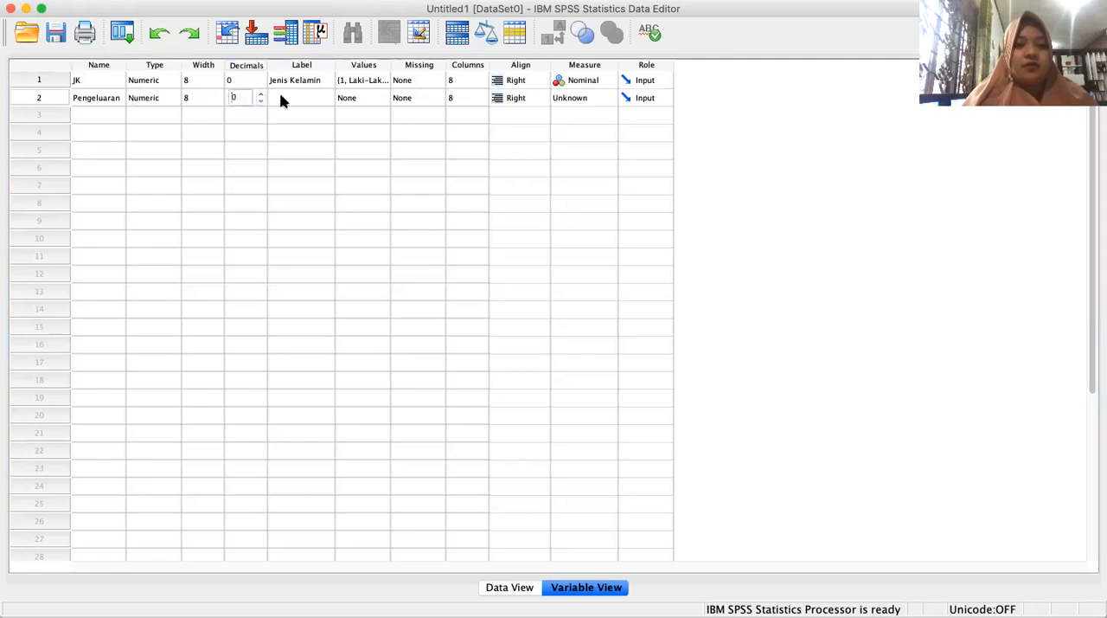
{"action": "left_click", "coordinate": [279, 99]}
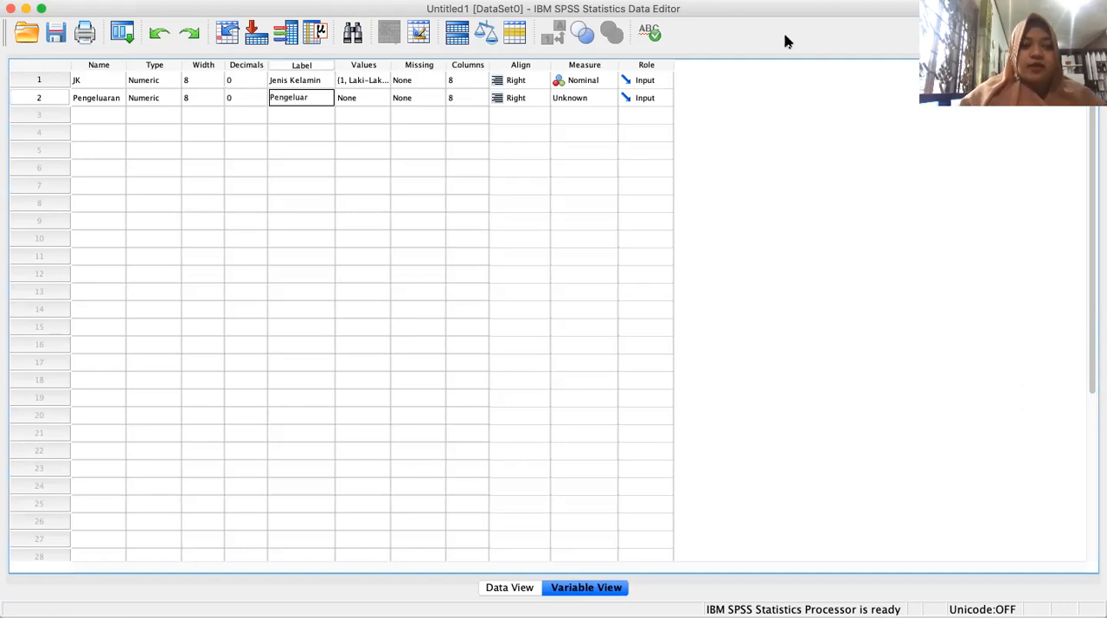
{"action": "type", "text": "Pengeluaran Pulsa"}
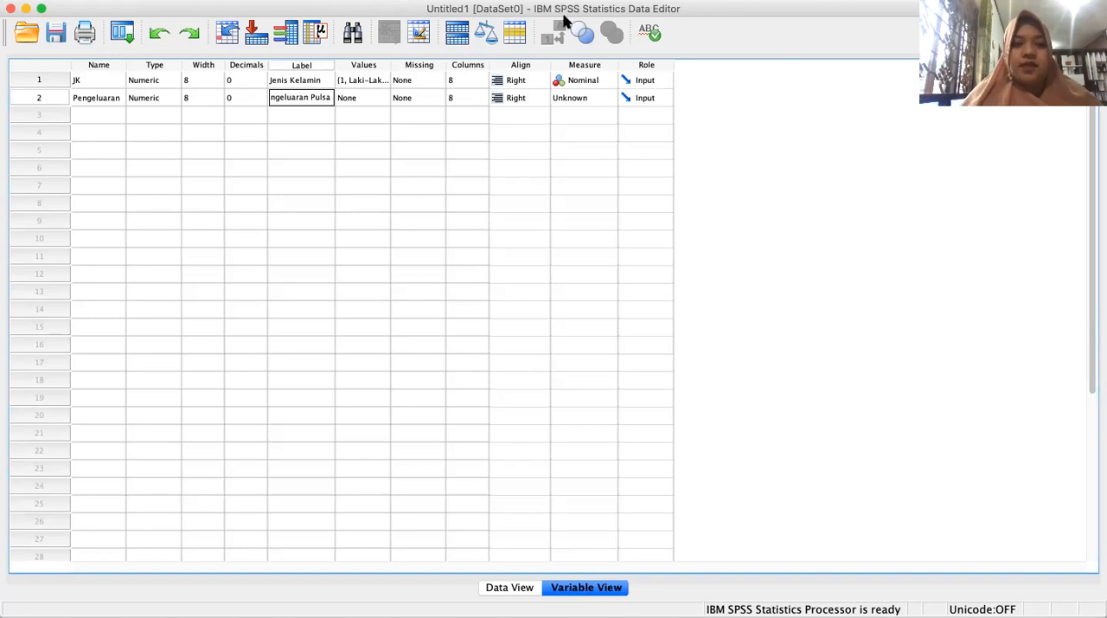
Open the value labels definition for the Pengeluaran variable.
{"action": "left_click", "coordinate": [377, 100]}
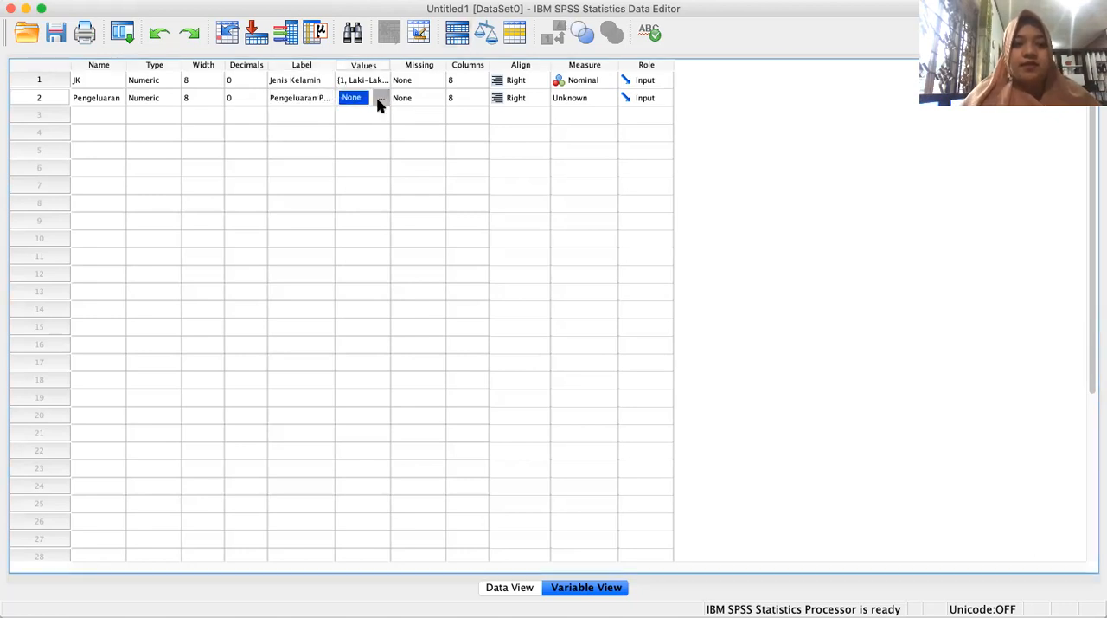
{"action": "left_click", "coordinate": [381, 100]}
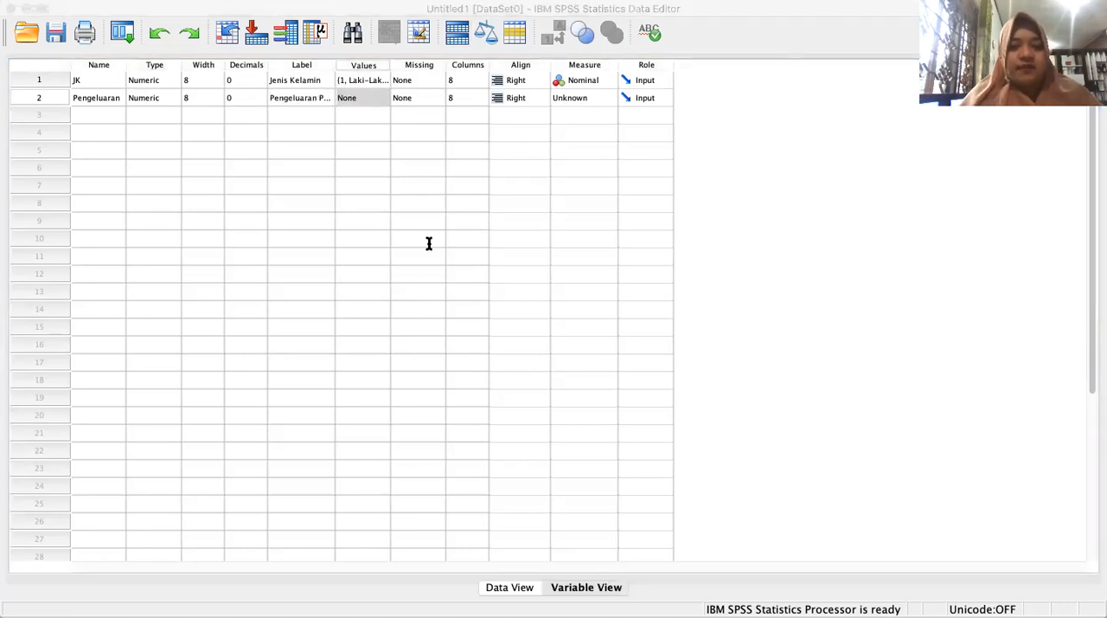
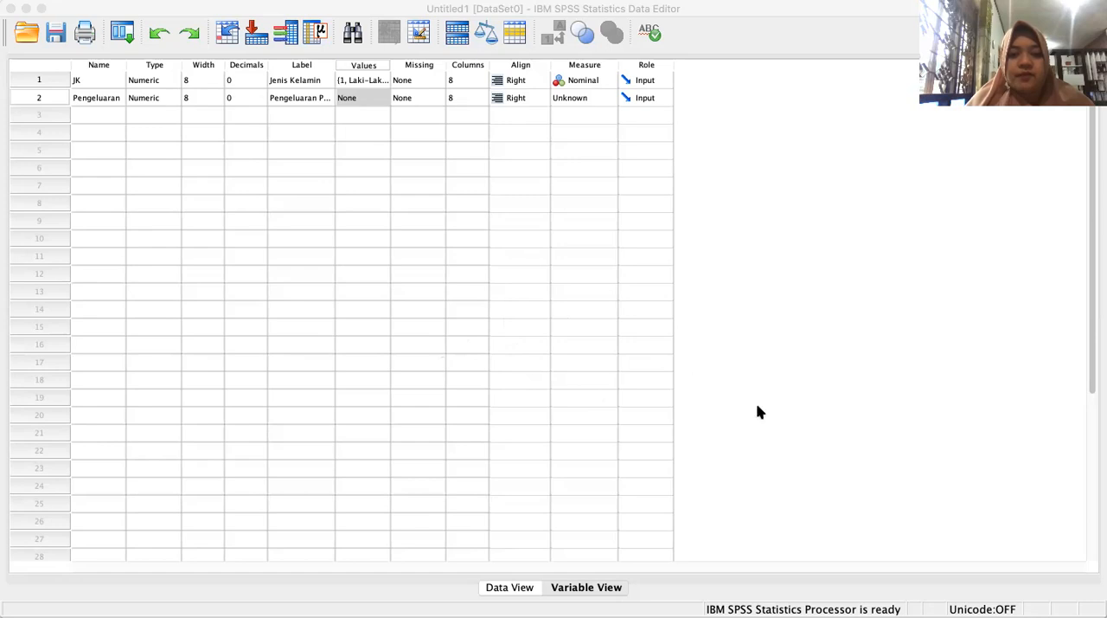
Confirm the Pengeluaran value labels, switch to the Excel worksheet, and copy the first ten Pengeluaran codes in D2:D11.
{"action": "left_click", "coordinate": [708, 402]}
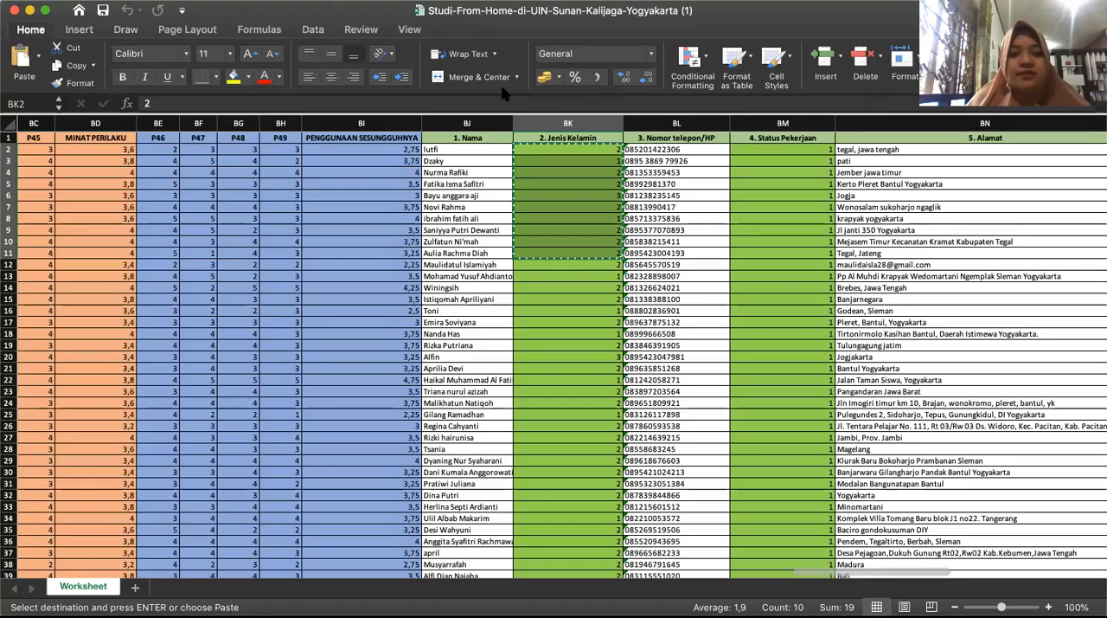
{"action": "scroll", "coordinate": [186, 289], "scroll_direction": "left", "scroll_amount": 15}
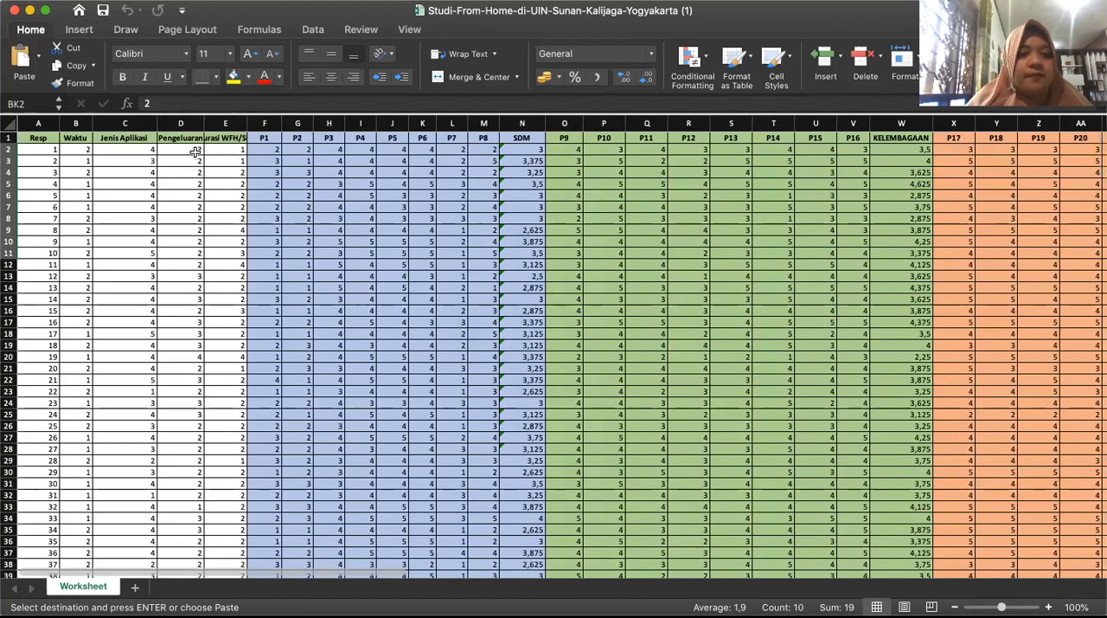
{"action": "left_click", "coordinate": [191, 155]}
{"action": "left_click_drag", "start_coordinate": [191, 156], "coordinate": [191, 248]}
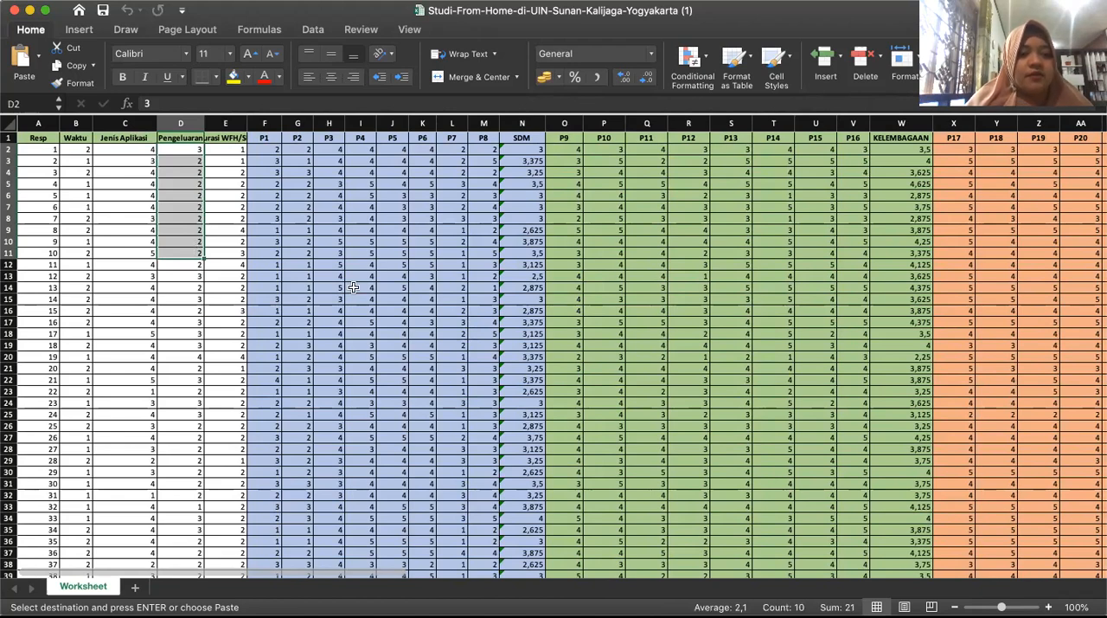
{"action": "left_click", "coordinate": [68, 65]}
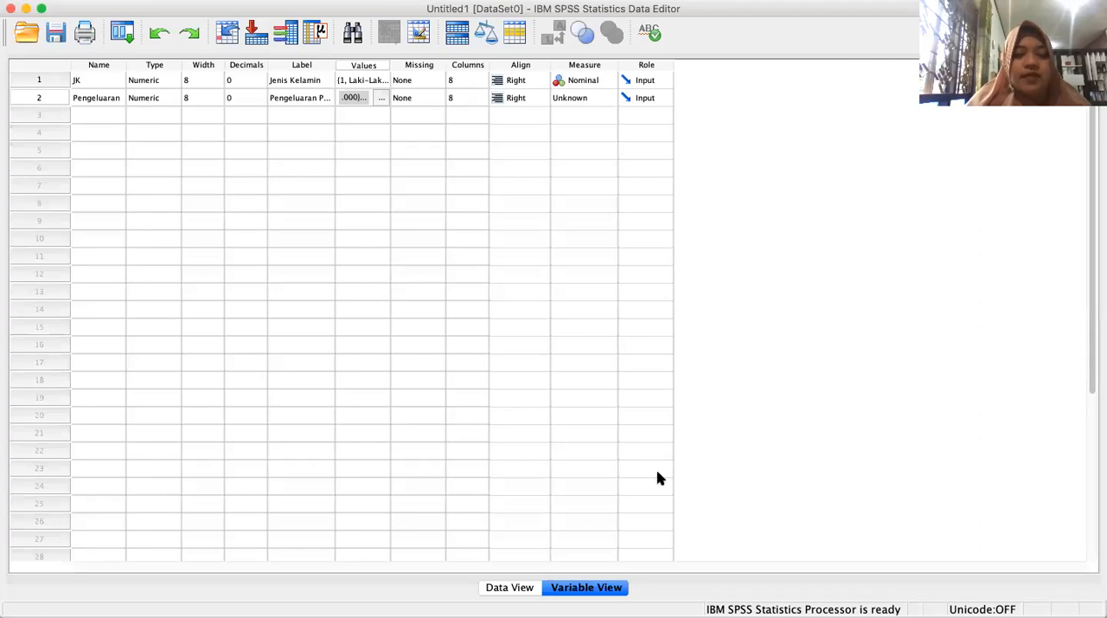
Switch to SPSS, widen the Pengeluaran column in Data View, and paste the ten copied codes into it starting at row 1.
{"action": "left_click", "coordinate": [499, 588]}
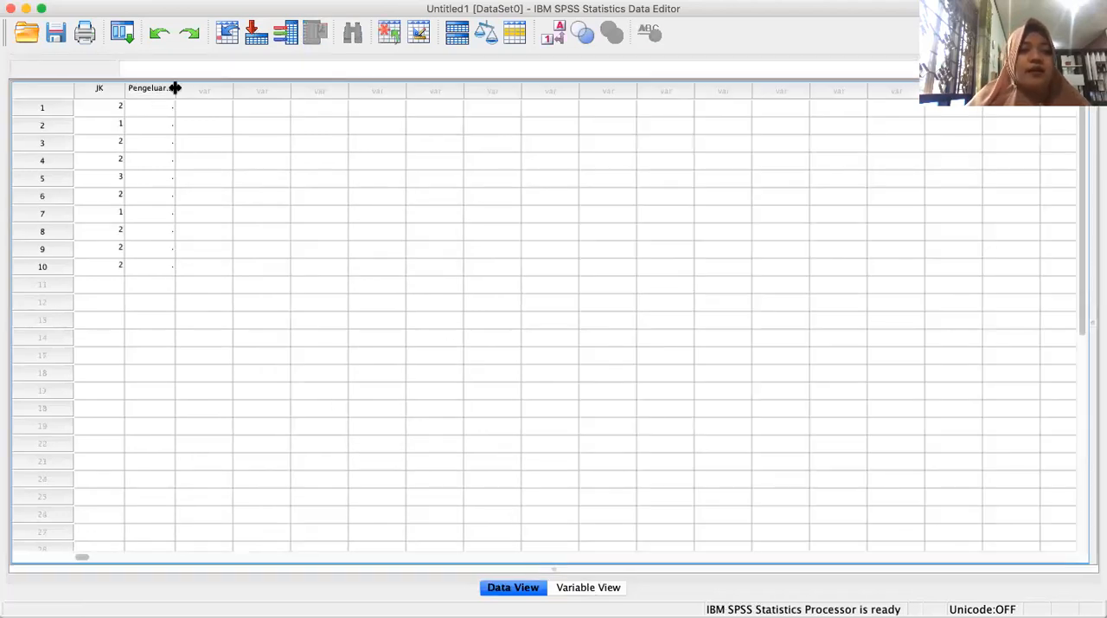
{"action": "left_click_drag", "start_coordinate": [174, 88], "coordinate": [203, 90]}
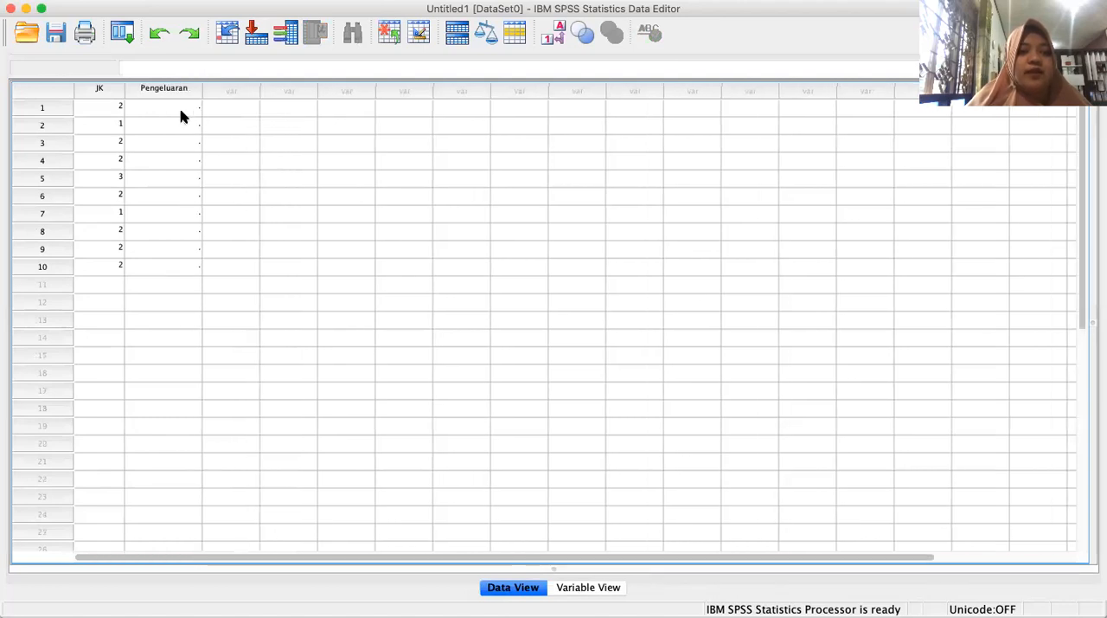
{"action": "left_click", "coordinate": [177, 106]}
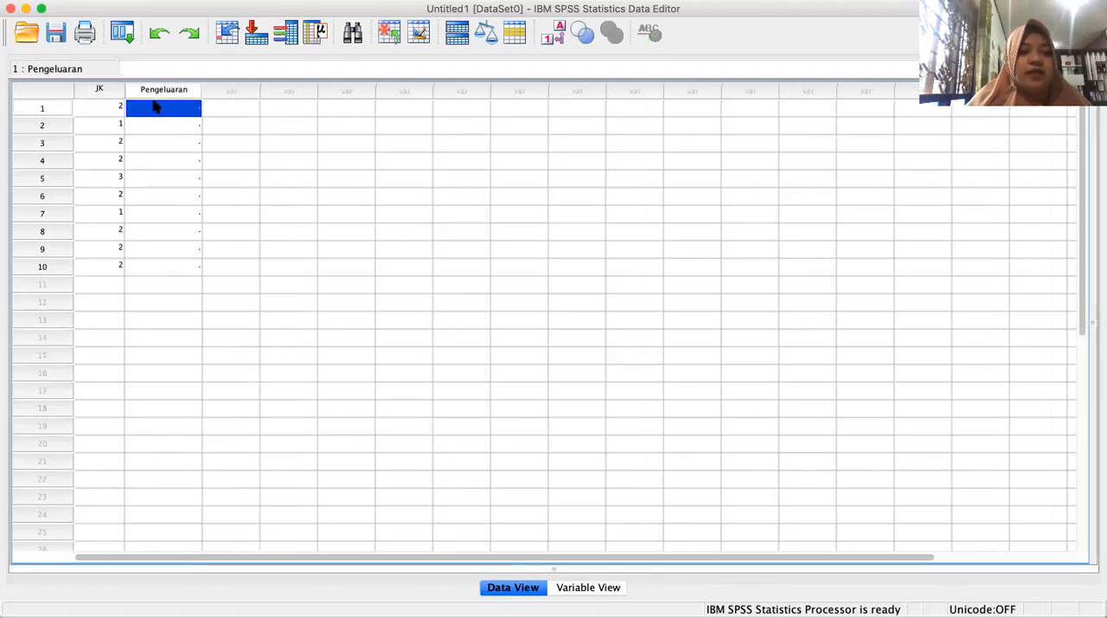
{"action": "left_click", "coordinate": [55, 33]}
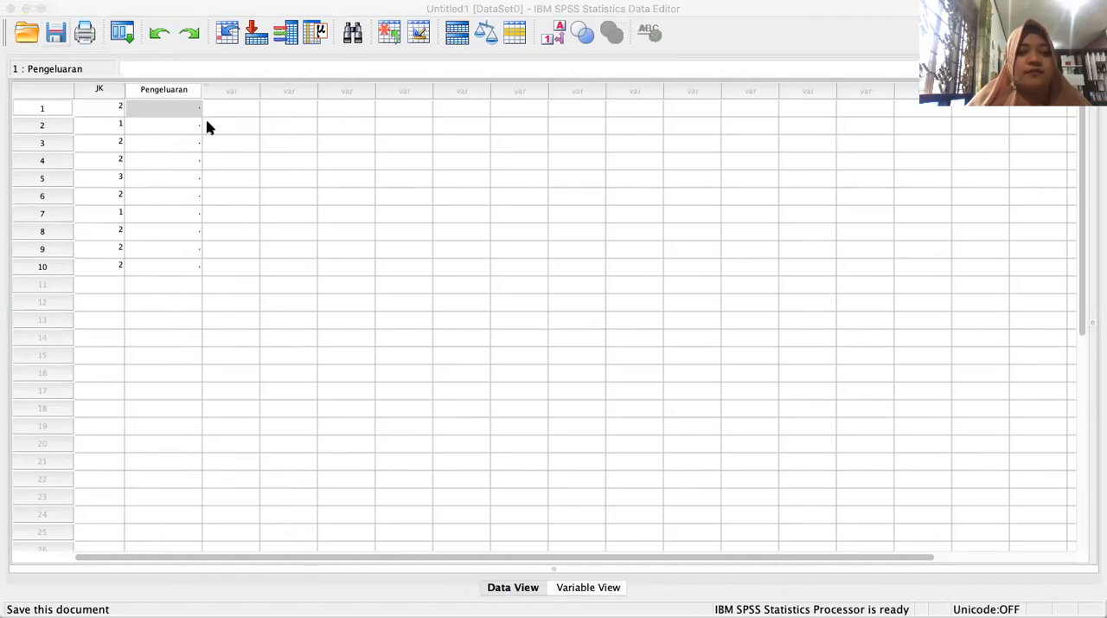
{"action": "left_click", "coordinate": [129, 76]}
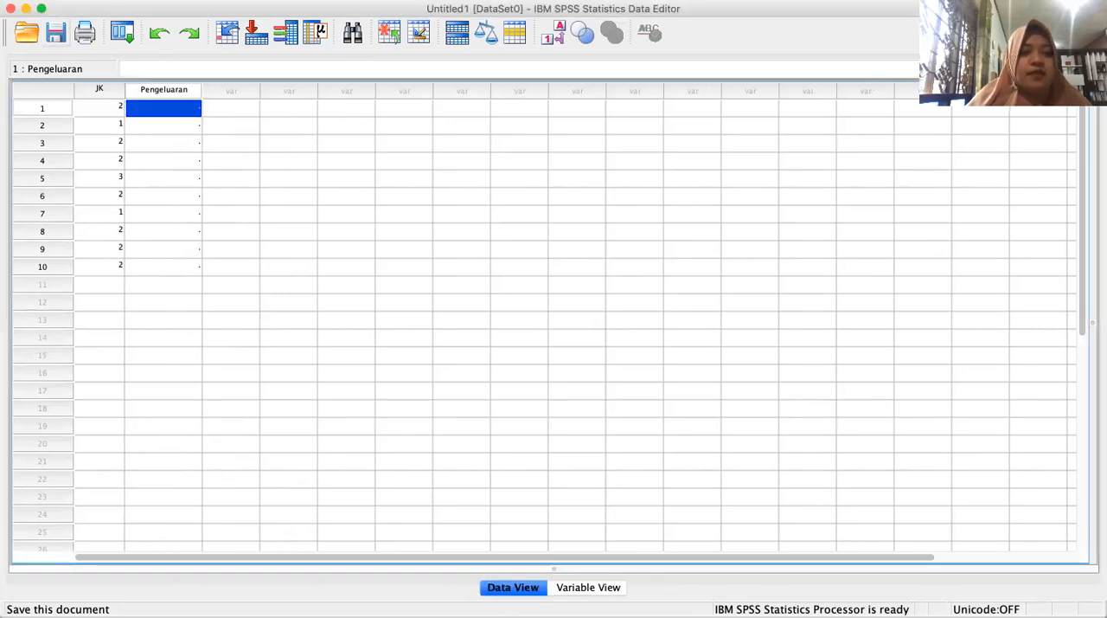
{"action": "left_click", "coordinate": [177, 1]}
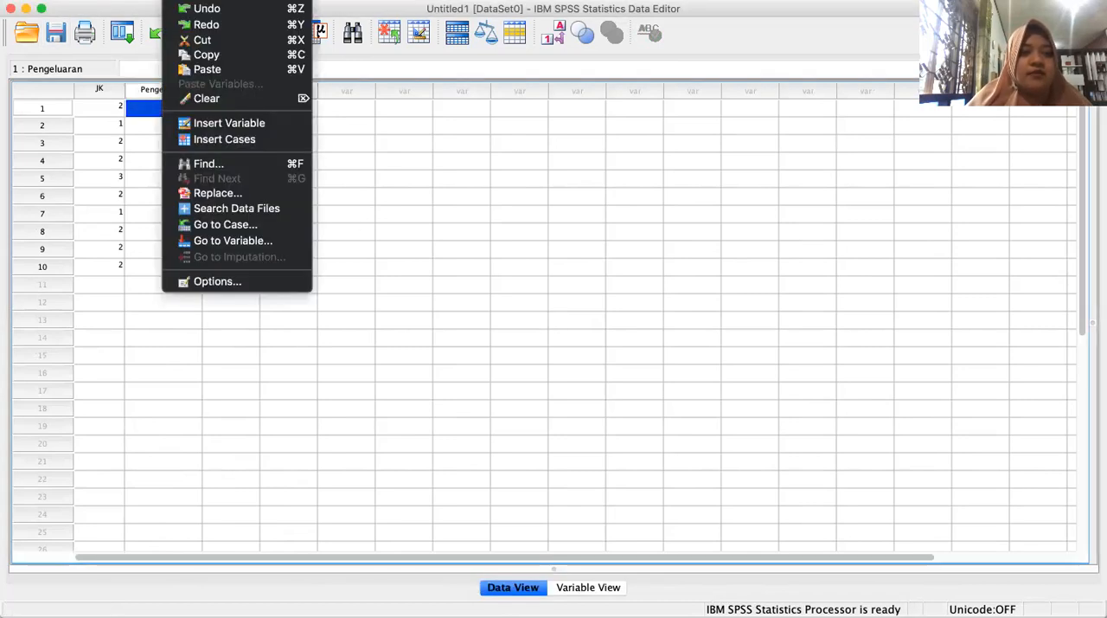
{"action": "left_click", "coordinate": [199, 69]}
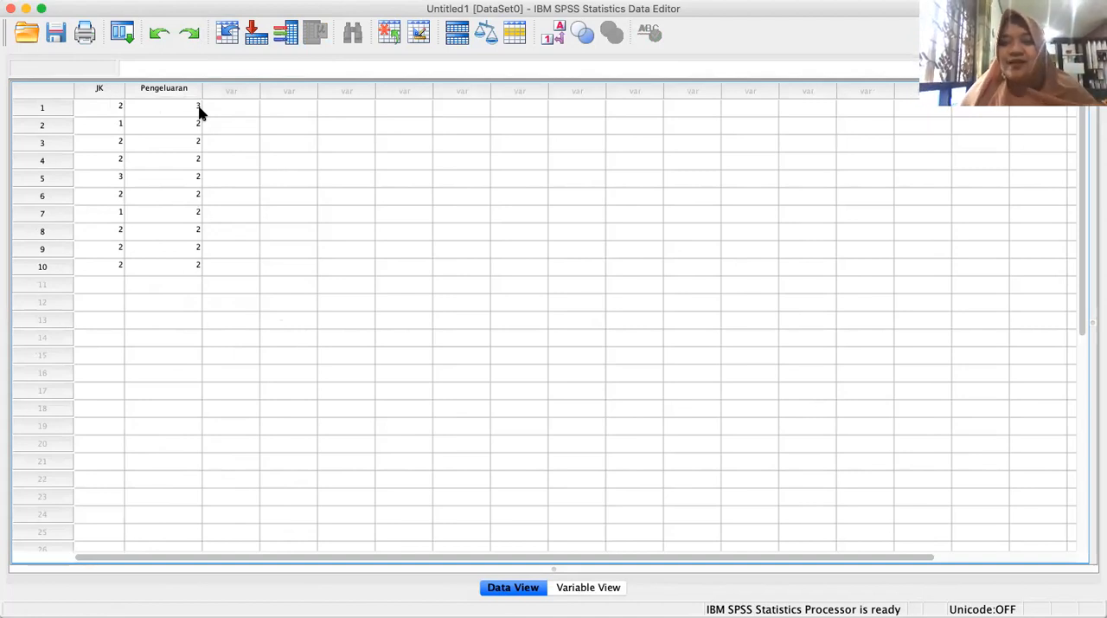
Add a third variable named JP below Pengeluaran in Variable View and keep its type as Numeric.
{"action": "left_click", "coordinate": [587, 588]}
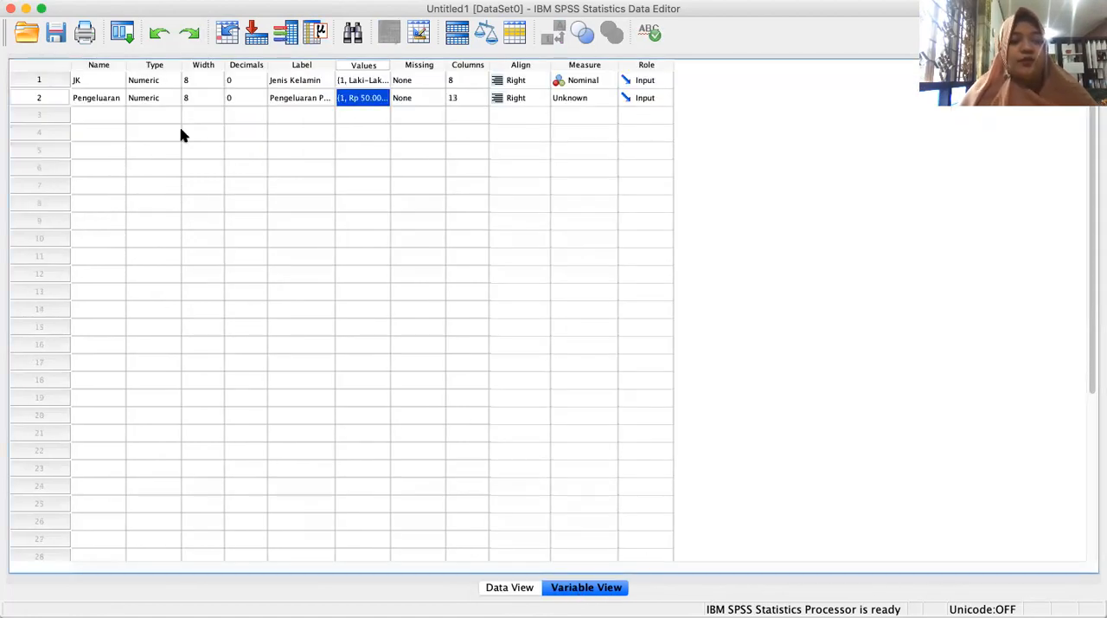
{"action": "left_click", "coordinate": [90, 117]}
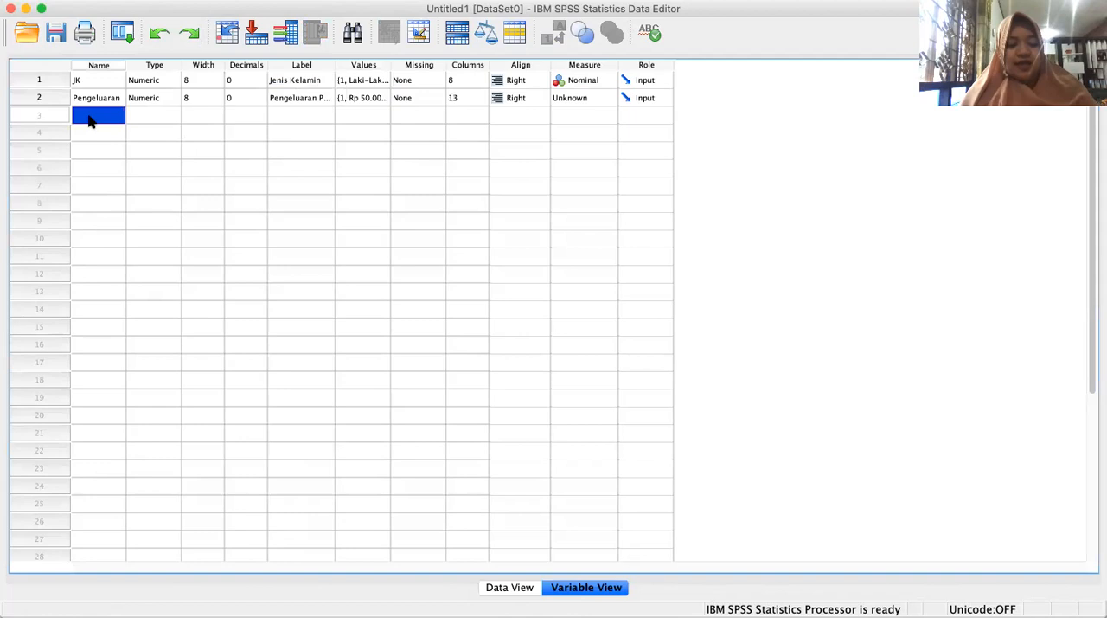
{"action": "left_click", "coordinate": [89, 116]}
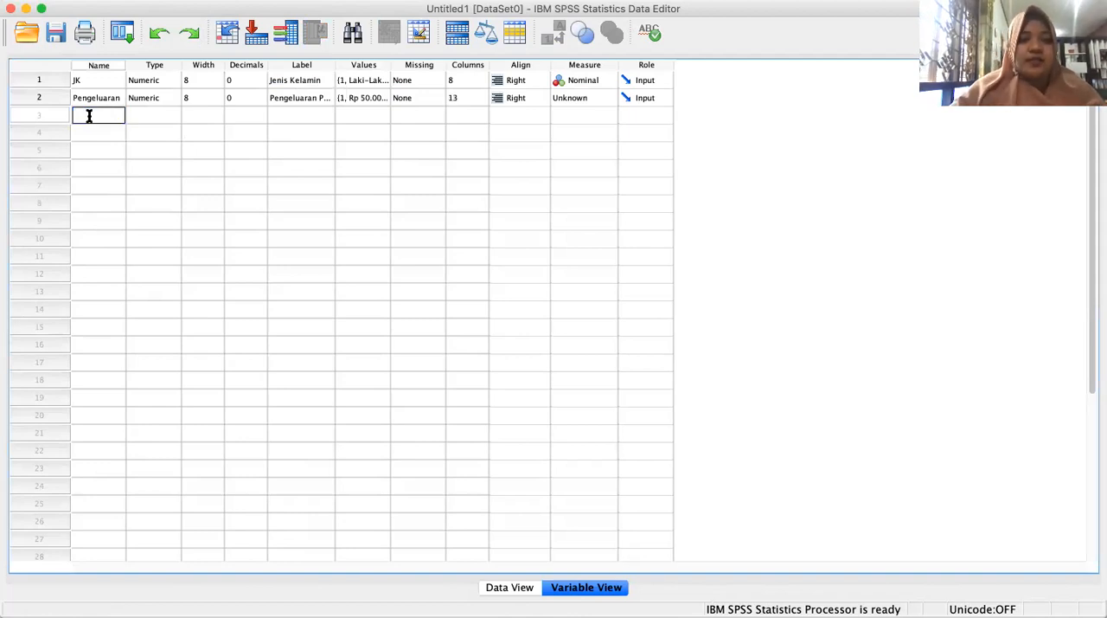
{"action": "type", "text": "JP"}
{"action": "left_click", "coordinate": [154, 116]}
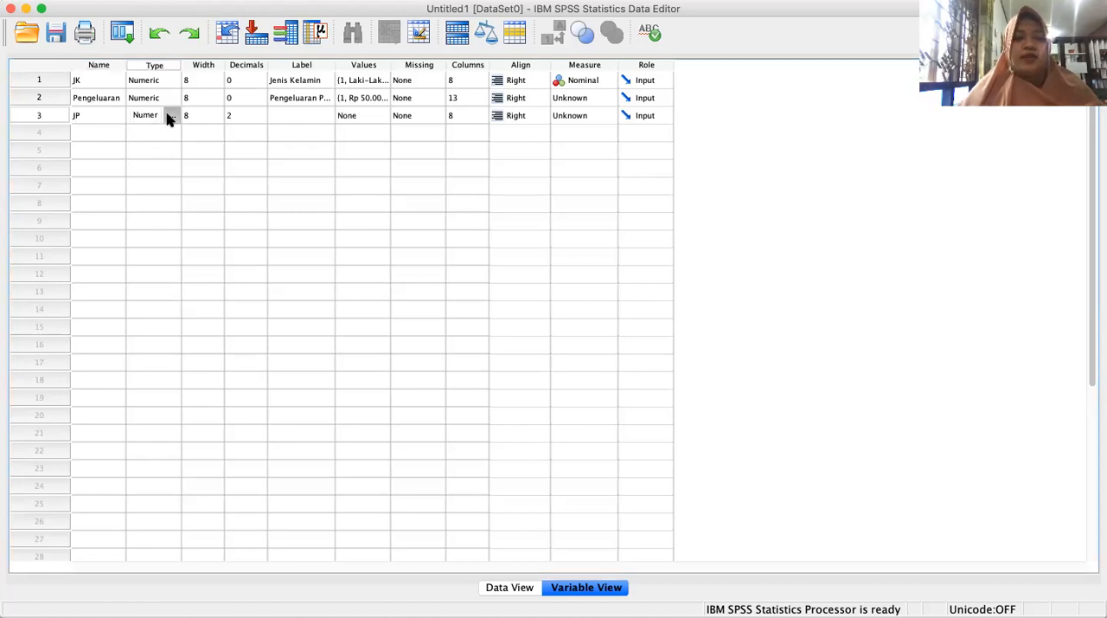
{"action": "left_click", "coordinate": [170, 117]}
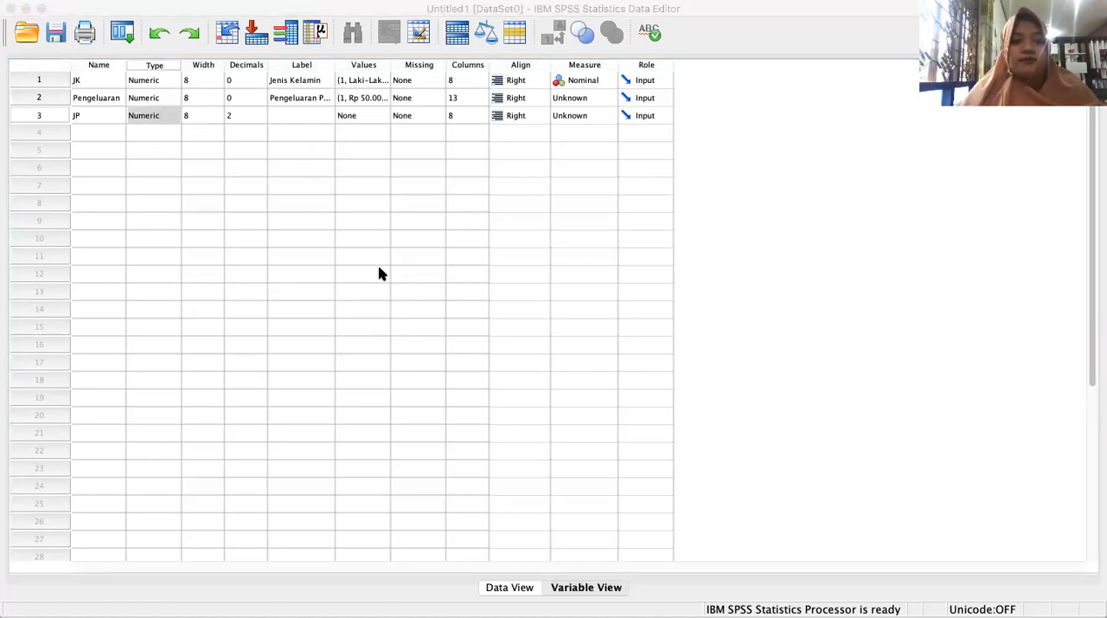
{"action": "left_click", "coordinate": [738, 423]}
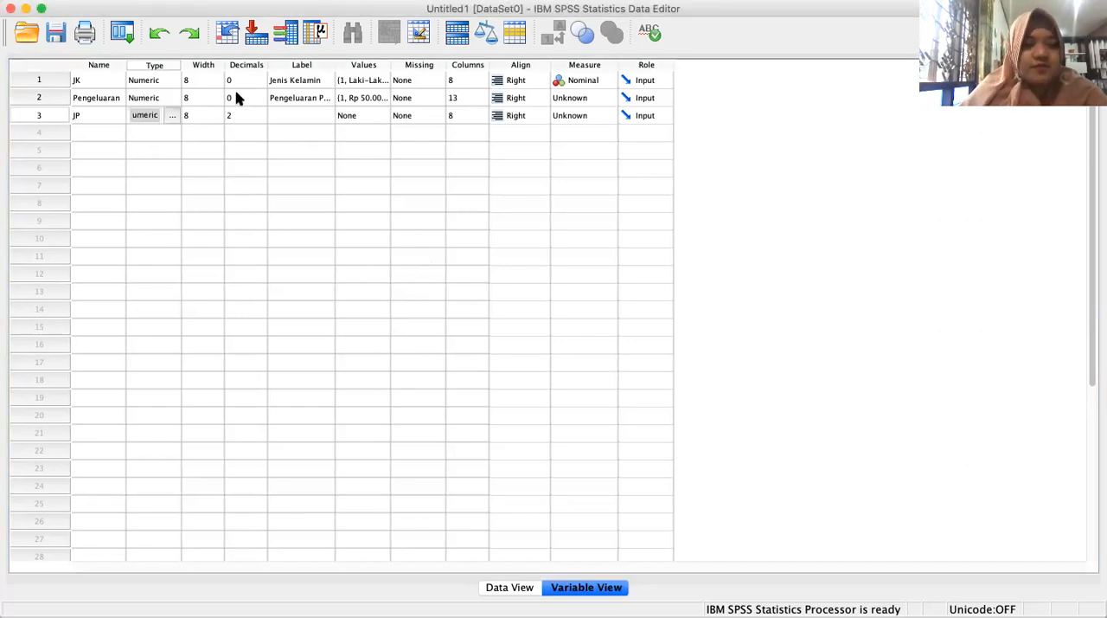
Set the Pengeluaran variable's column width to 8 and its measurement level to Ordinal.
{"action": "left_click", "coordinate": [311, 100]}
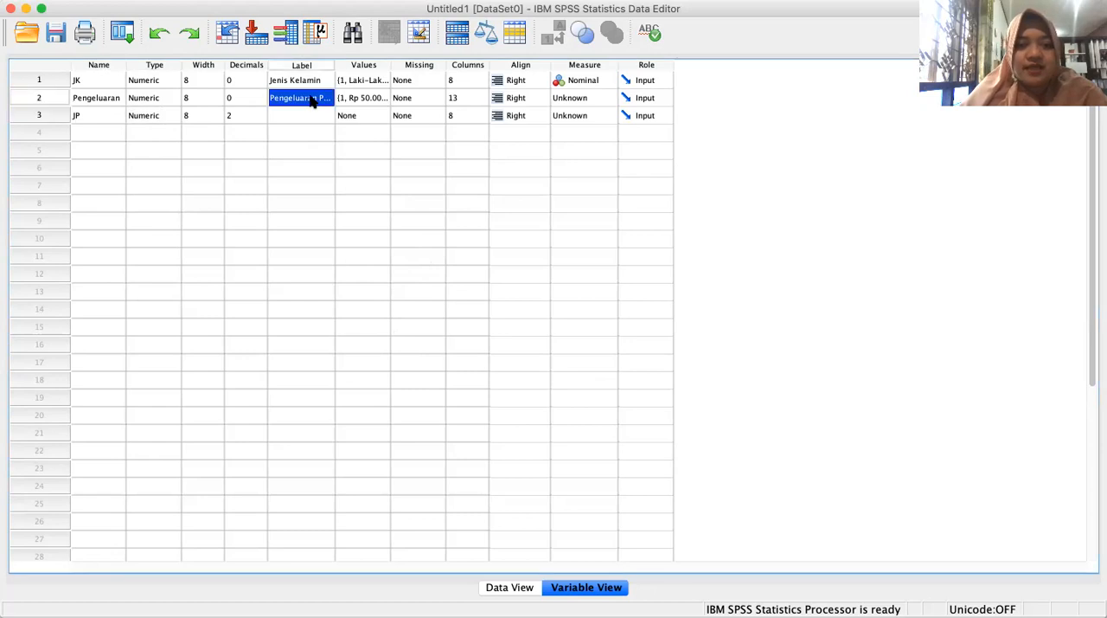
{"action": "left_click", "coordinate": [364, 100]}
{"action": "left_click", "coordinate": [404, 100]}
{"action": "left_click", "coordinate": [467, 100]}
{"action": "key", "text": "BackSpace"}
{"action": "type", "text": "8"}
{"action": "left_click", "coordinate": [532, 98]}
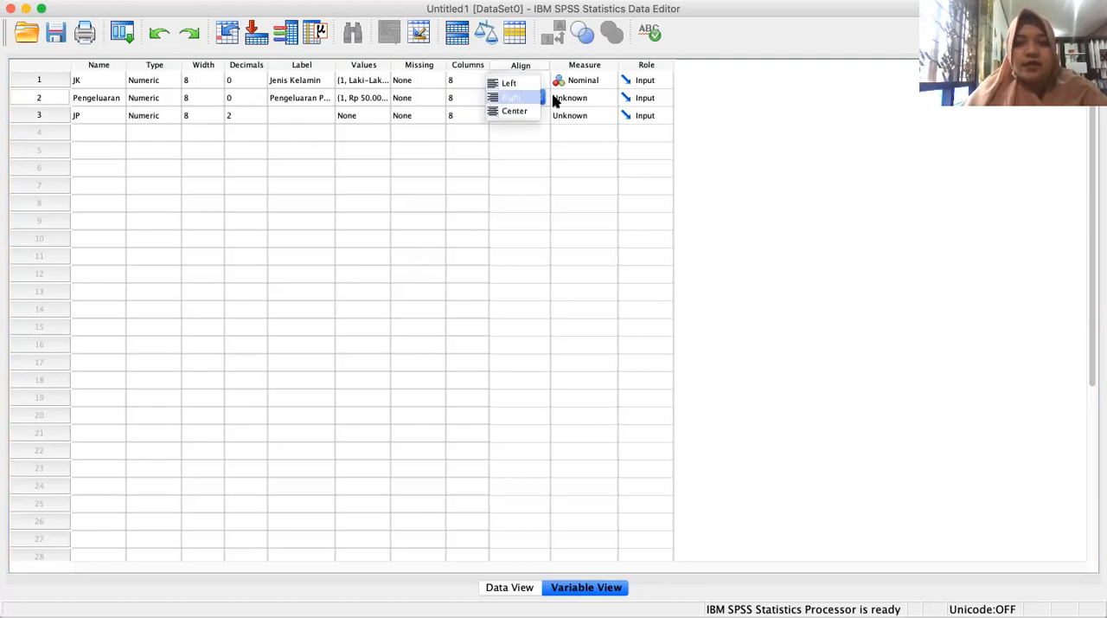
{"action": "left_click", "coordinate": [601, 99]}
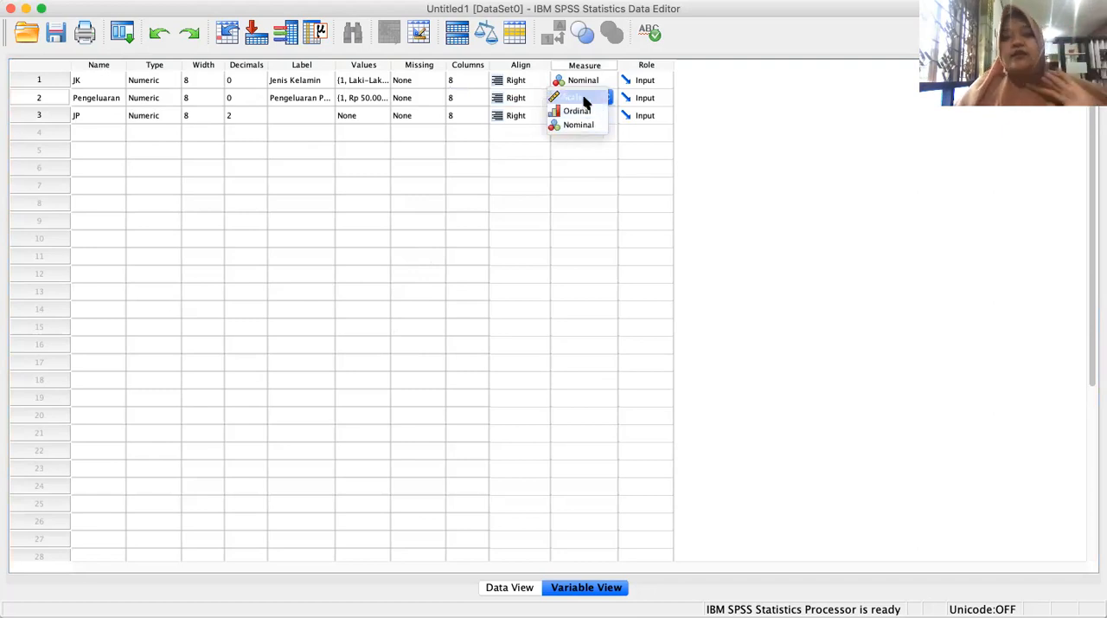
{"action": "left_click", "coordinate": [585, 111]}
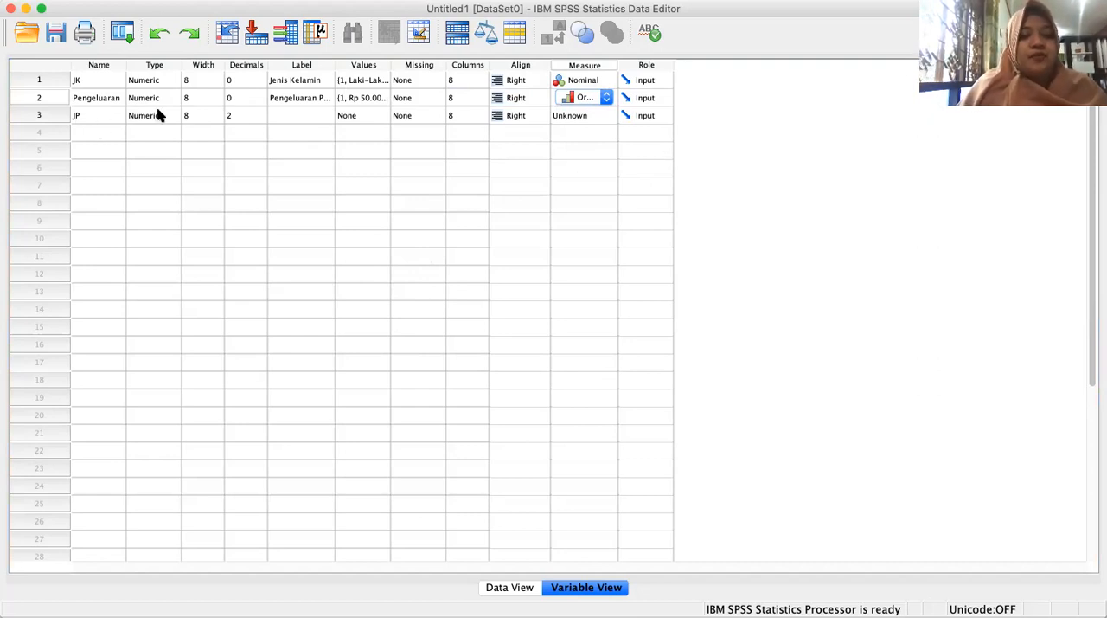
Set the JP variable's decimals to 0 and its label to Jenis Pekerjaan.
{"action": "left_click", "coordinate": [247, 116]}
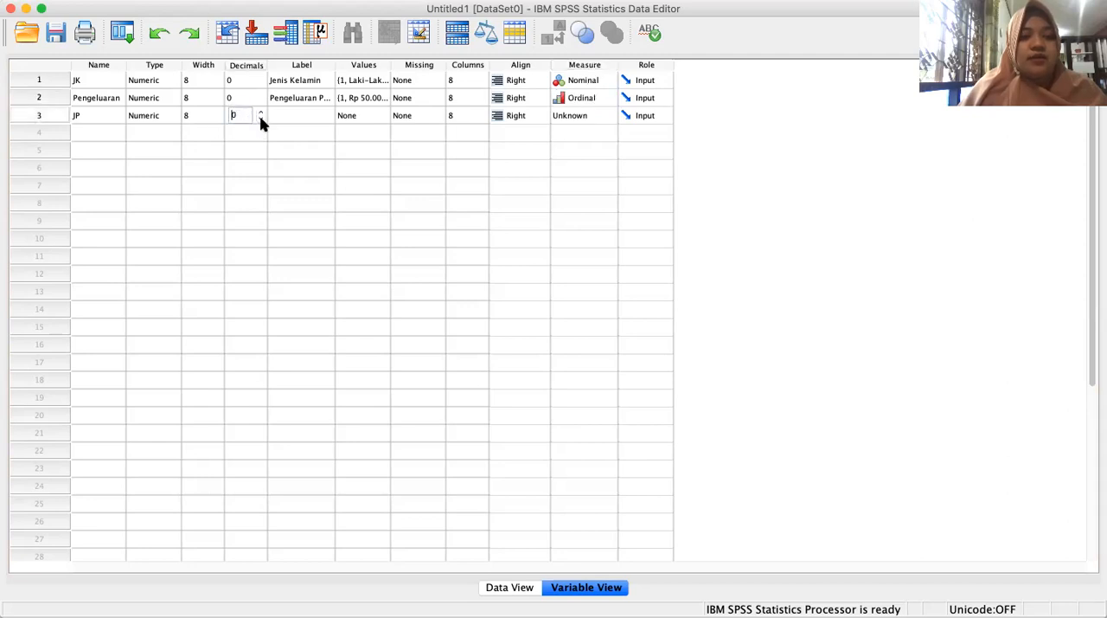
{"action": "left_click", "coordinate": [299, 116]}
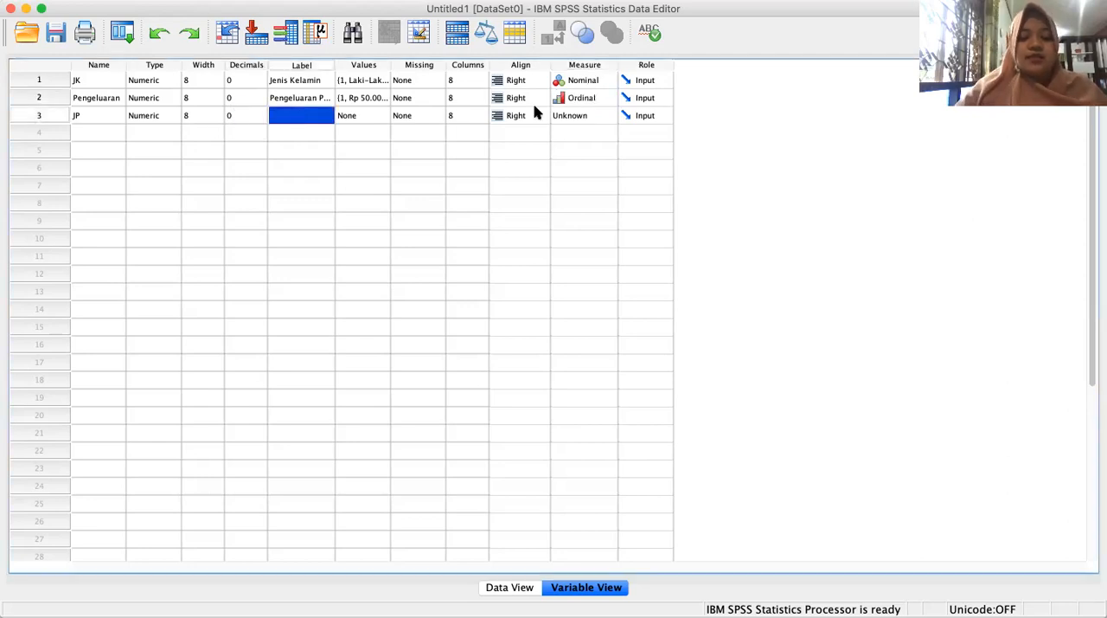
{"action": "type", "text": "Je"}
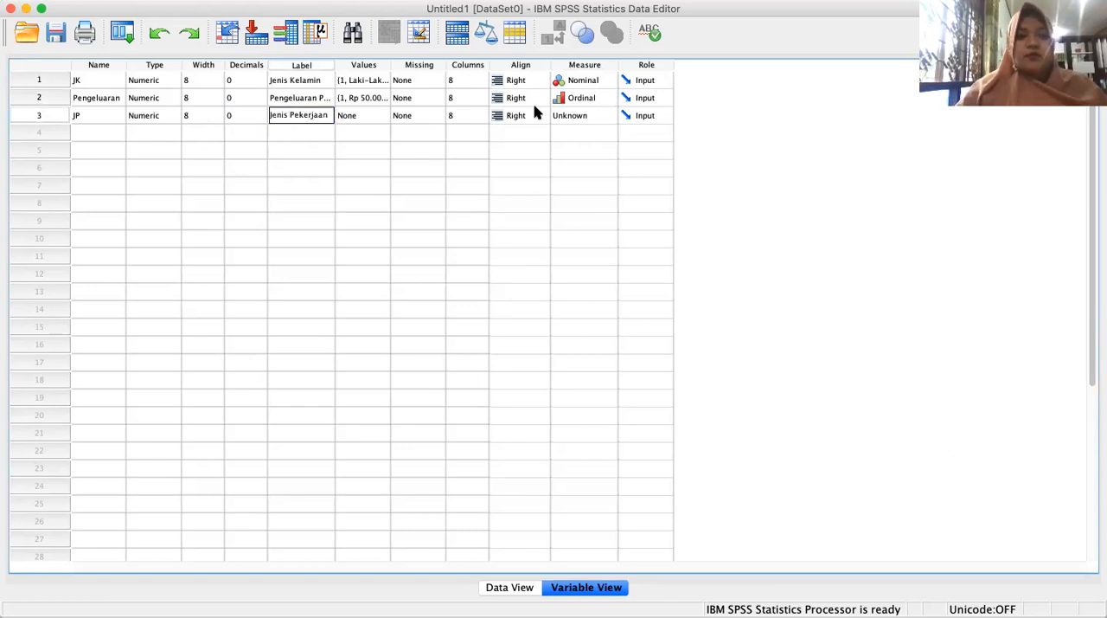
{"action": "type", "text": "nis Pekerjaan"}
Define the value labels for the JP variable and set its measurement level to Nominal.
{"action": "left_click", "coordinate": [366, 115]}
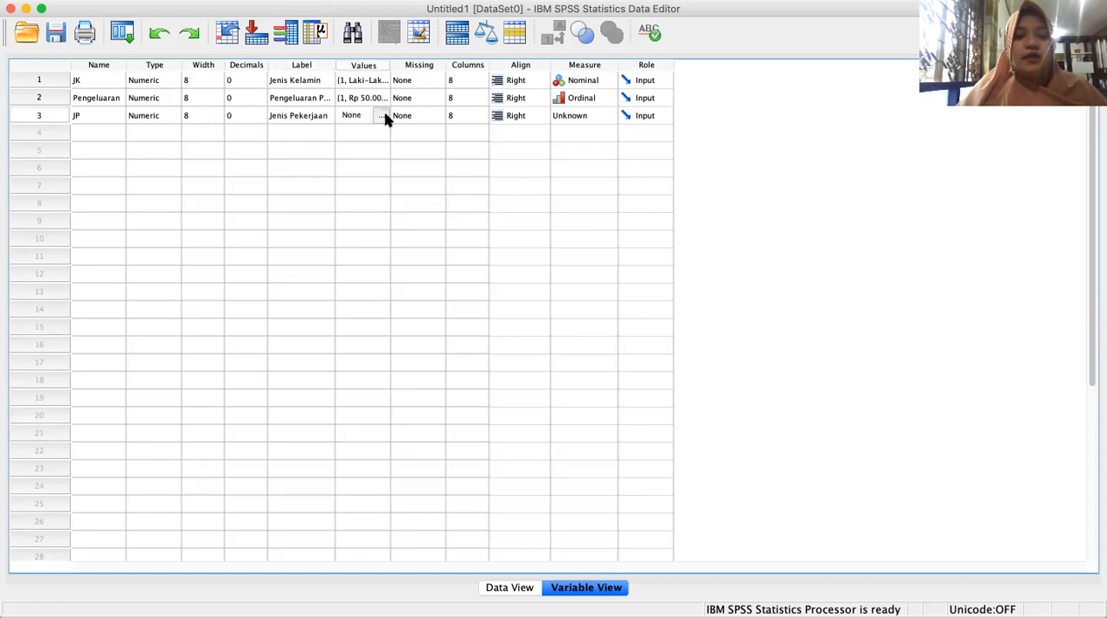
{"action": "left_click", "coordinate": [385, 116]}
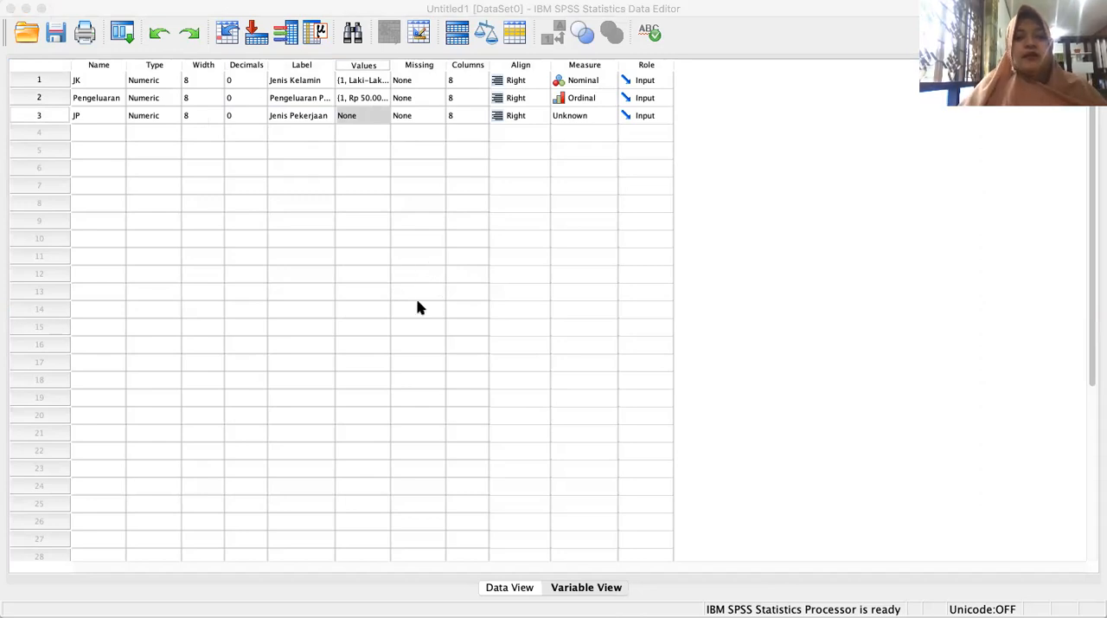
{"action": "left_click", "coordinate": [723, 400]}
{"action": "left_click", "coordinate": [606, 119]}
{"action": "left_click", "coordinate": [603, 122]}
{"action": "left_click", "coordinate": [578, 143]}
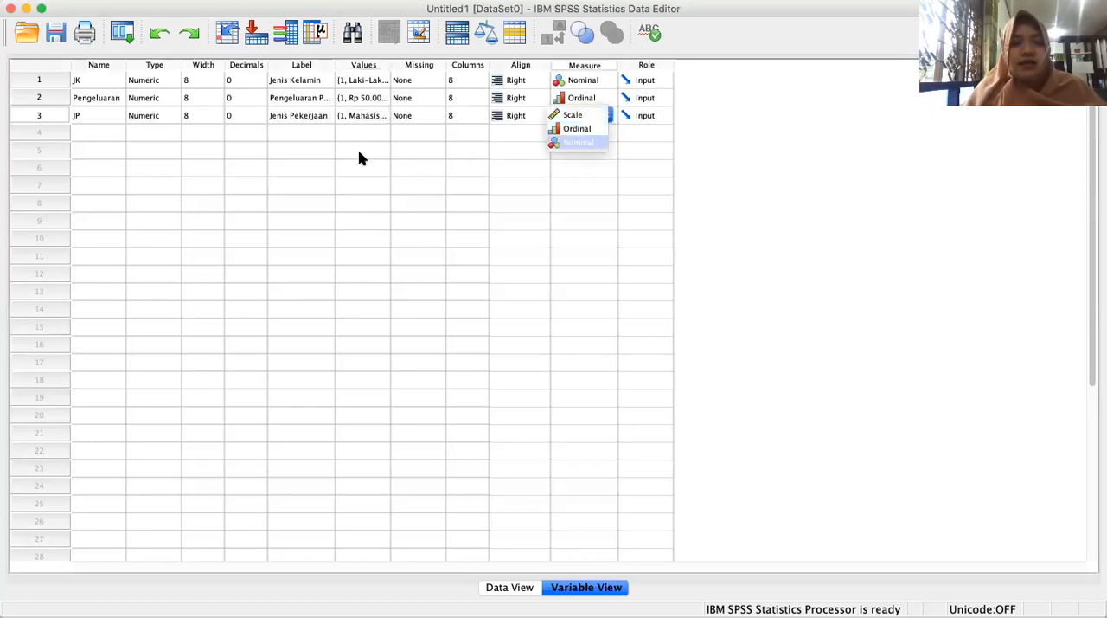
{"action": "left_click", "coordinate": [580, 144]}
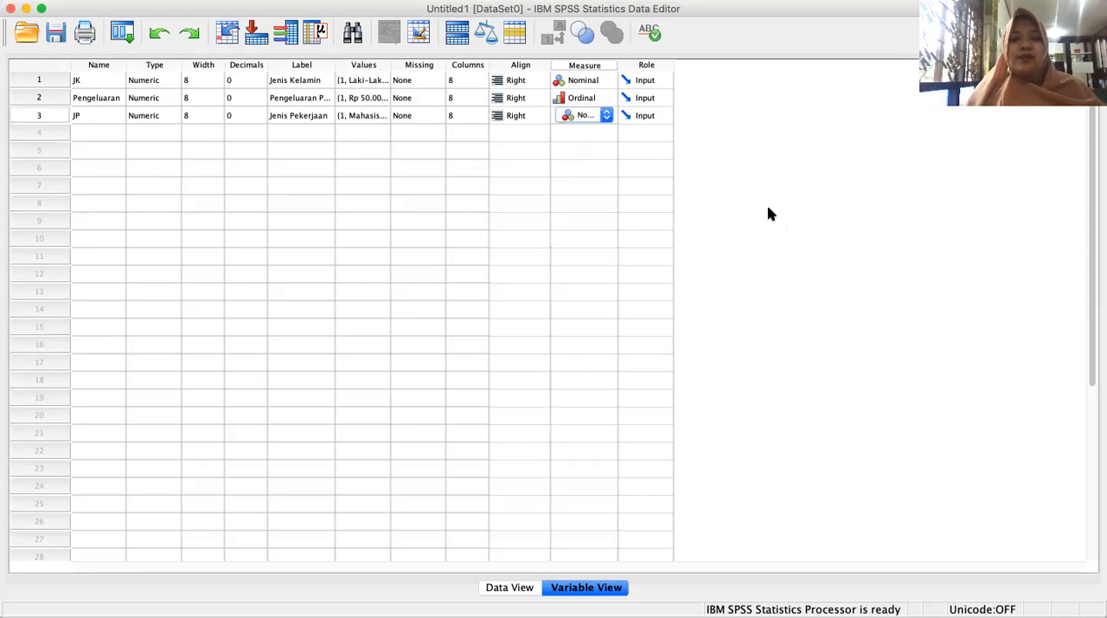
Enter the codes 1, 2, 2, 1, 1, 1, 3, 3, 3, 3 in JP rows 1 to 10 of Data View, then return to Variable View.
{"action": "scroll", "coordinate": [593, 363], "scroll_direction": "down", "scroll_amount": 1}
{"action": "scroll", "coordinate": [592, 364], "scroll_direction": "up", "scroll_amount": 1}
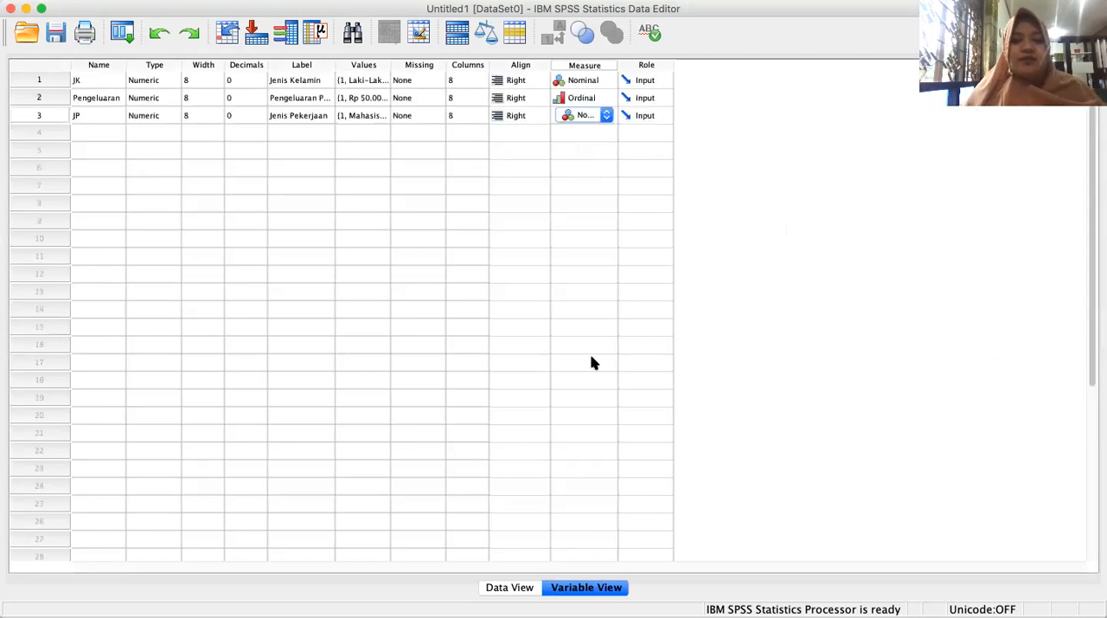
{"action": "left_click", "coordinate": [508, 589]}
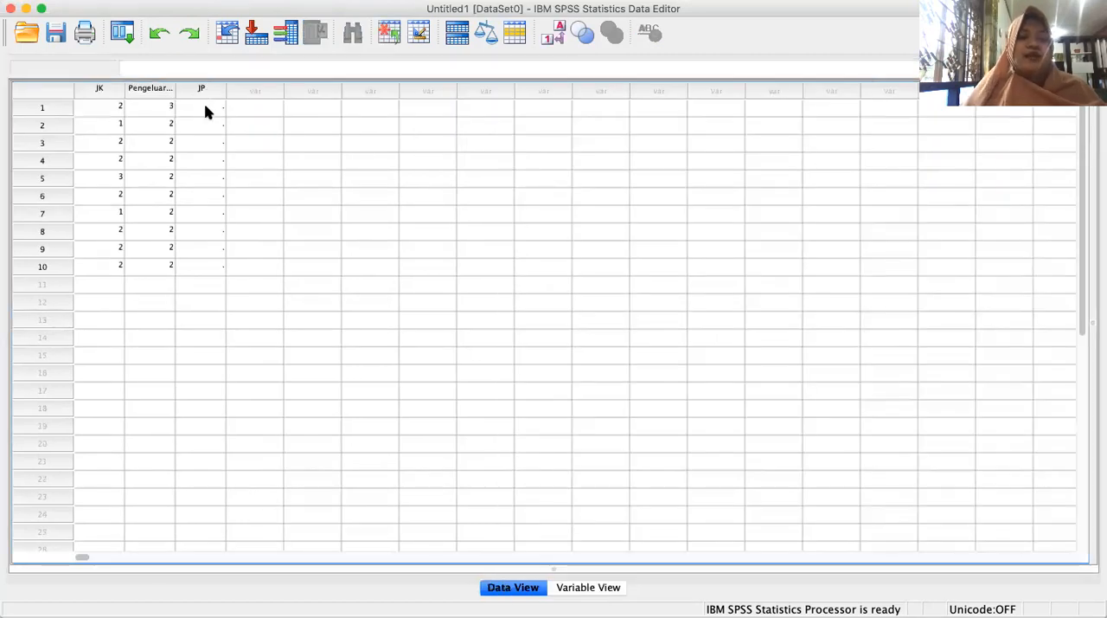
{"action": "left_click", "coordinate": [210, 108]}
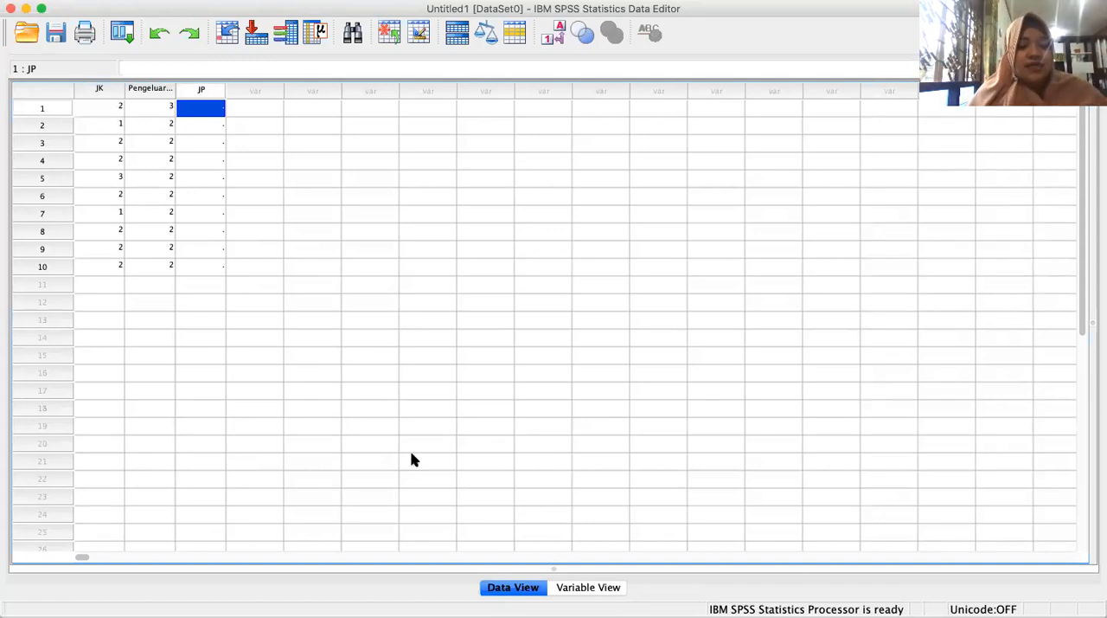
{"action": "type", "text": "1"}
{"action": "key", "text": "Return"}
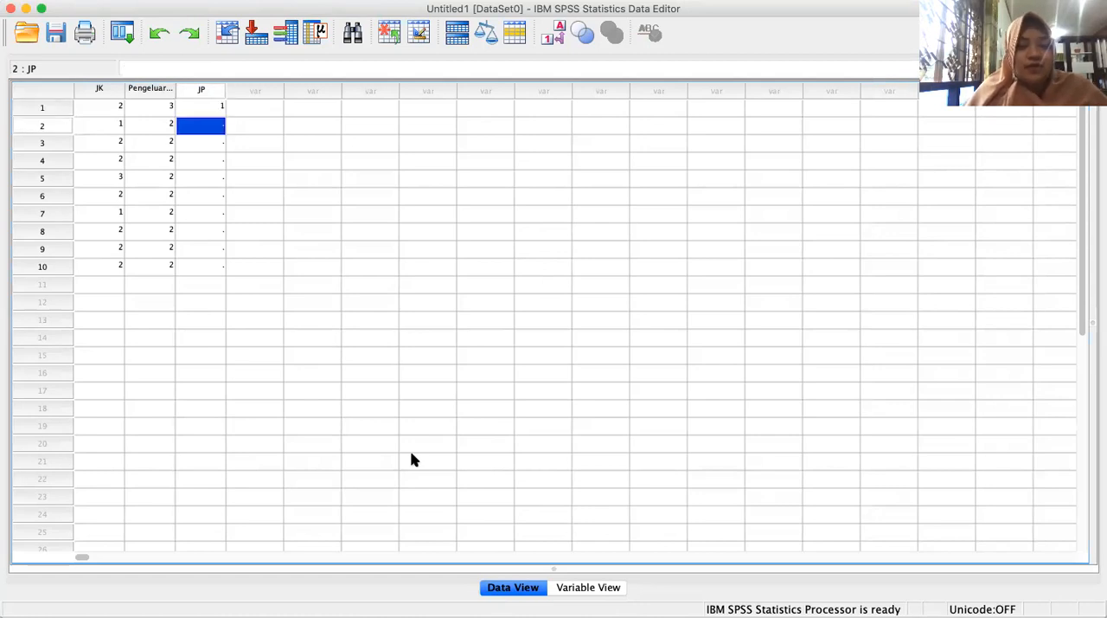
{"action": "type", "text": "2"}
{"action": "key", "text": "Return"}
{"action": "type", "text": "2"}
{"action": "key", "text": "Return"}
{"action": "type", "text": "1"}
{"action": "key", "text": "Return"}
{"action": "type", "text": "1"}
{"action": "key", "text": "Return"}
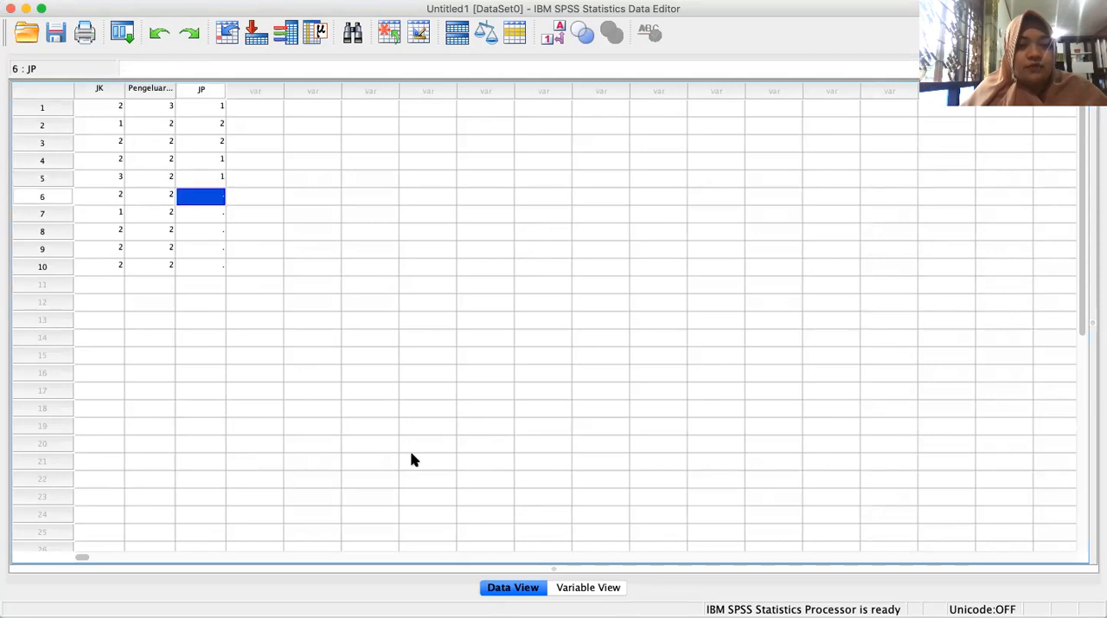
{"action": "type", "text": "1"}
{"action": "key", "text": "Return"}
{"action": "type", "text": "3"}
{"action": "key", "text": "Return"}
{"action": "type", "text": "3"}
{"action": "key", "text": "Return"}
{"action": "type", "text": "3"}
{"action": "key", "text": "Return"}
{"action": "type", "text": "3"}
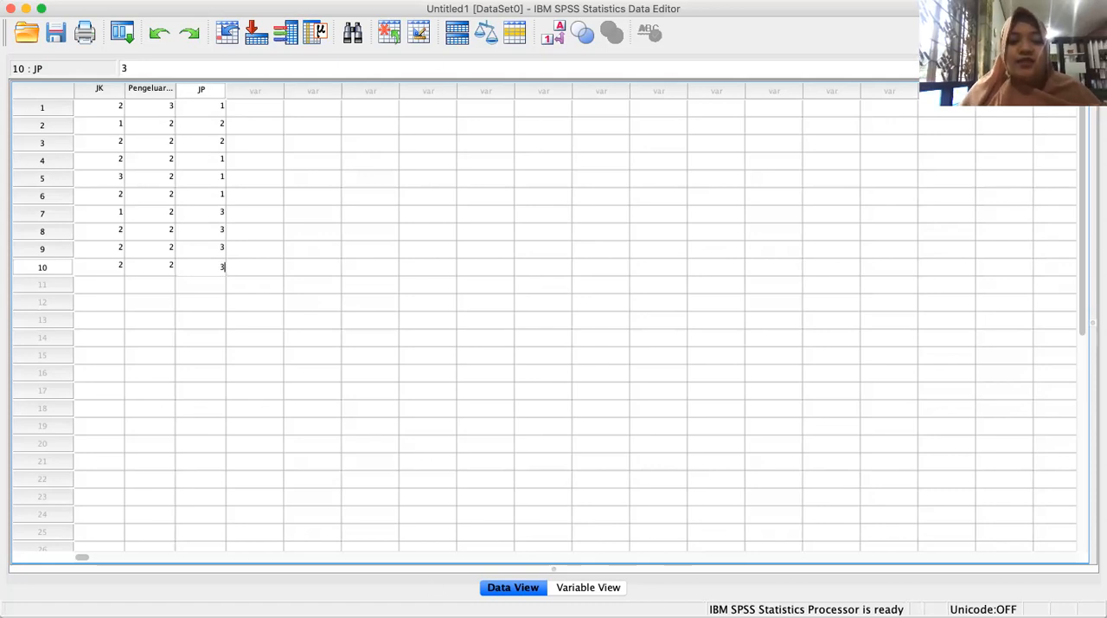
{"action": "left_click", "coordinate": [608, 586]}
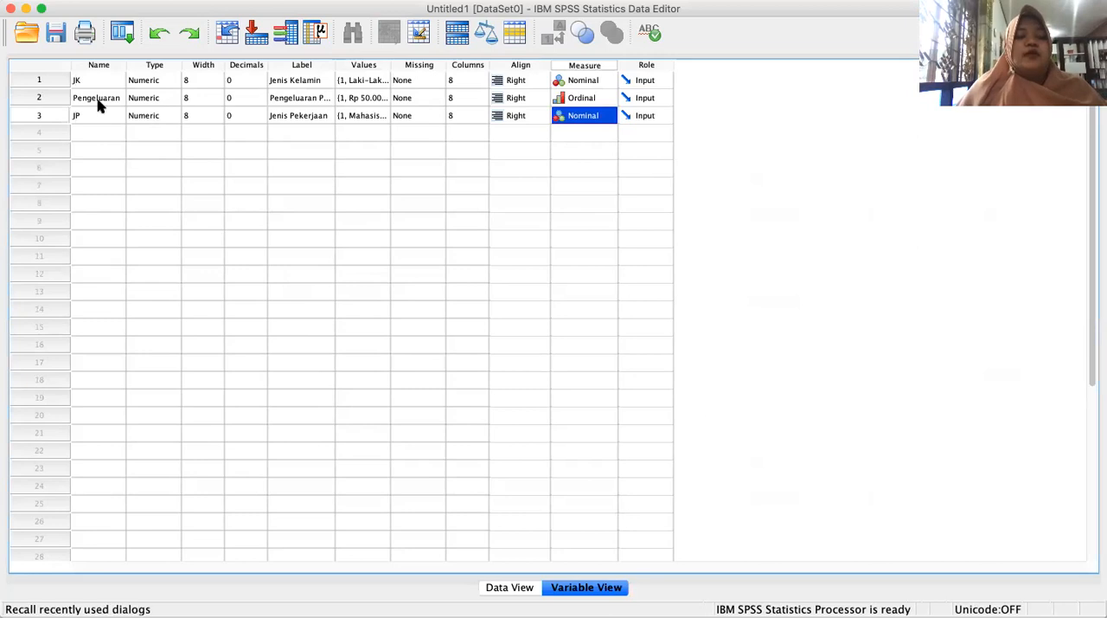
Return to Data View and save the dataset as Latihan SPSS.
{"action": "left_click", "coordinate": [509, 587]}
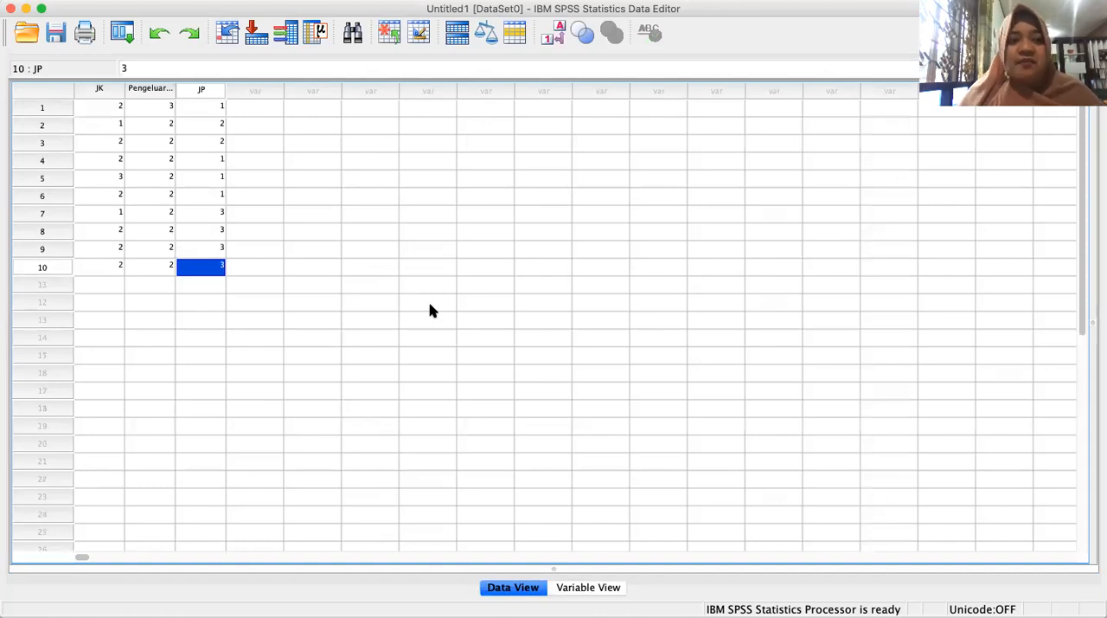
{"action": "left_click", "coordinate": [55, 32]}
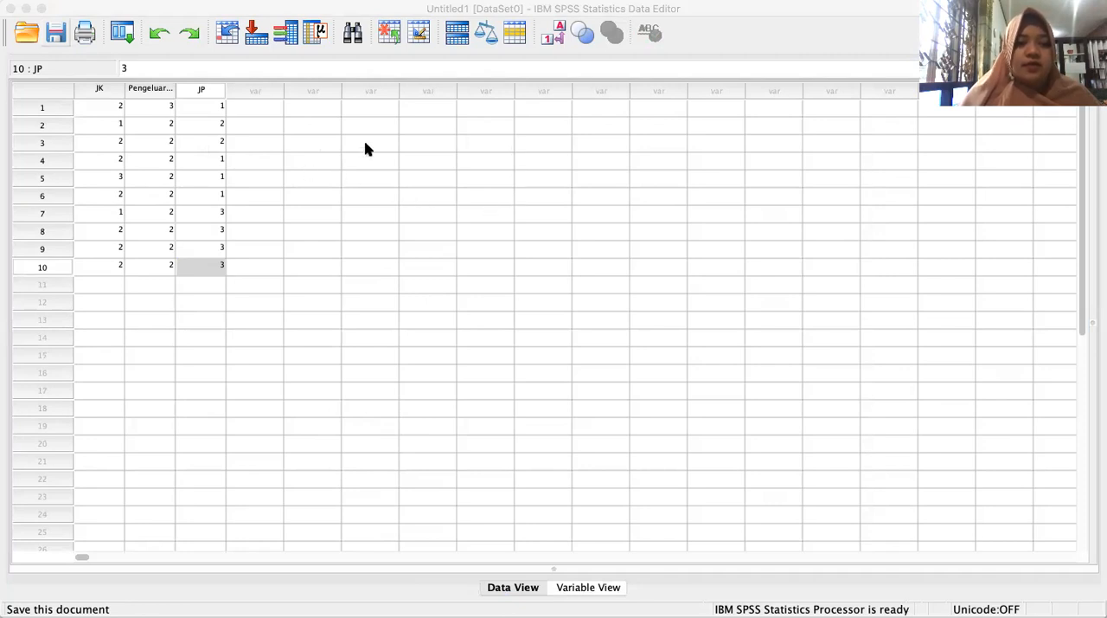
{"action": "left_click", "coordinate": [498, 102]}
{"action": "left_click", "coordinate": [262, 103]}
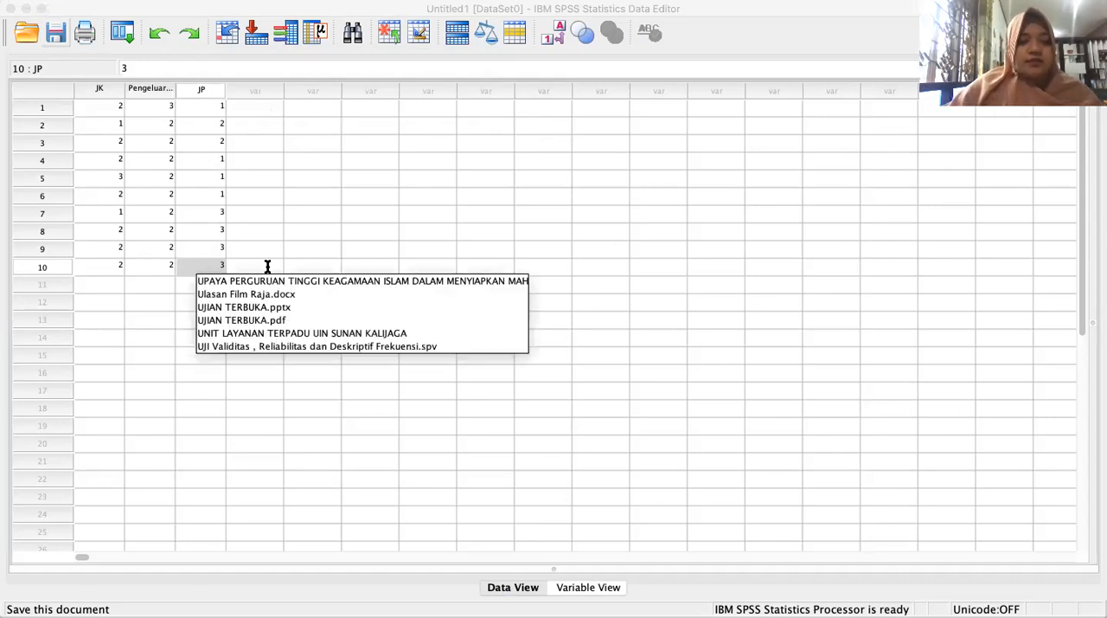
{"action": "type", "text": "l"}
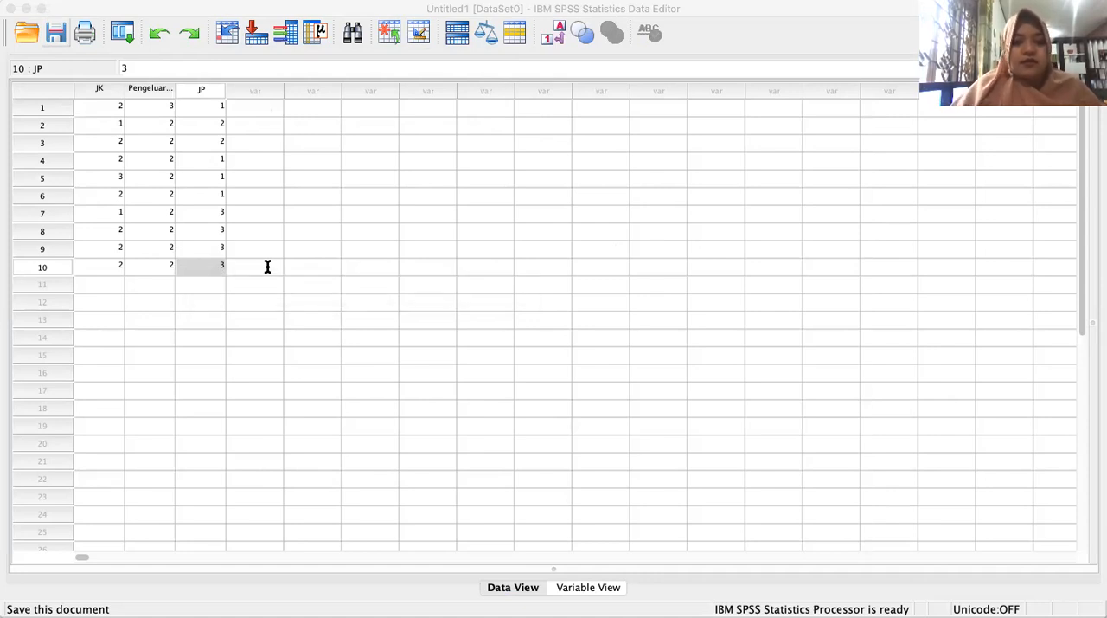
{"action": "key", "text": "Return"}
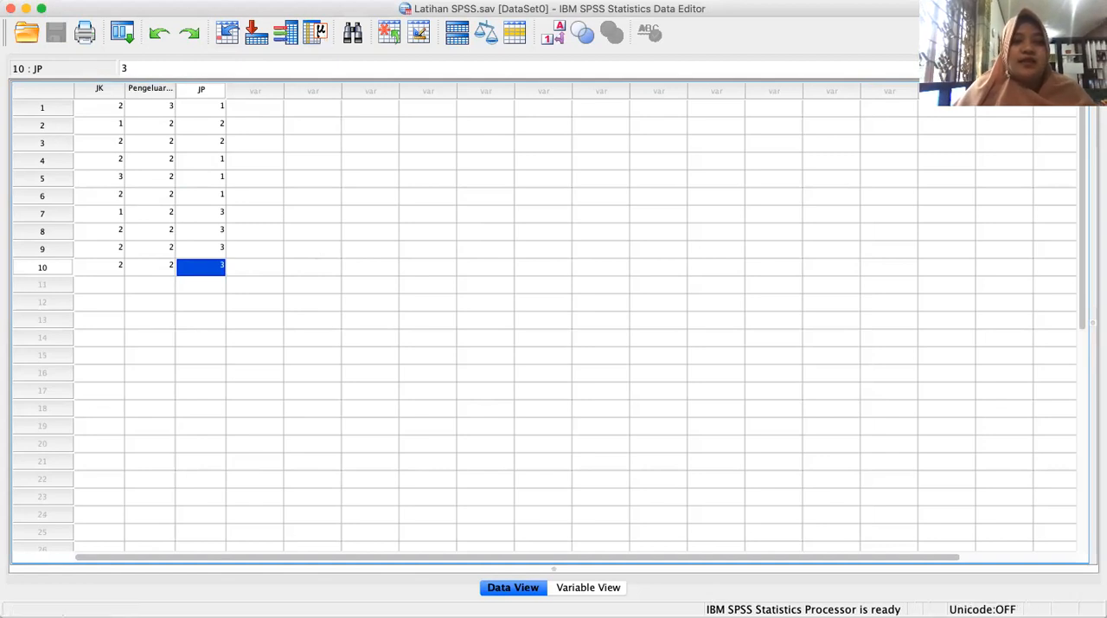
Open the Frequencies analysis under descriptive statistics for the saved dataset.
{"action": "left_click", "coordinate": [359, 0]}
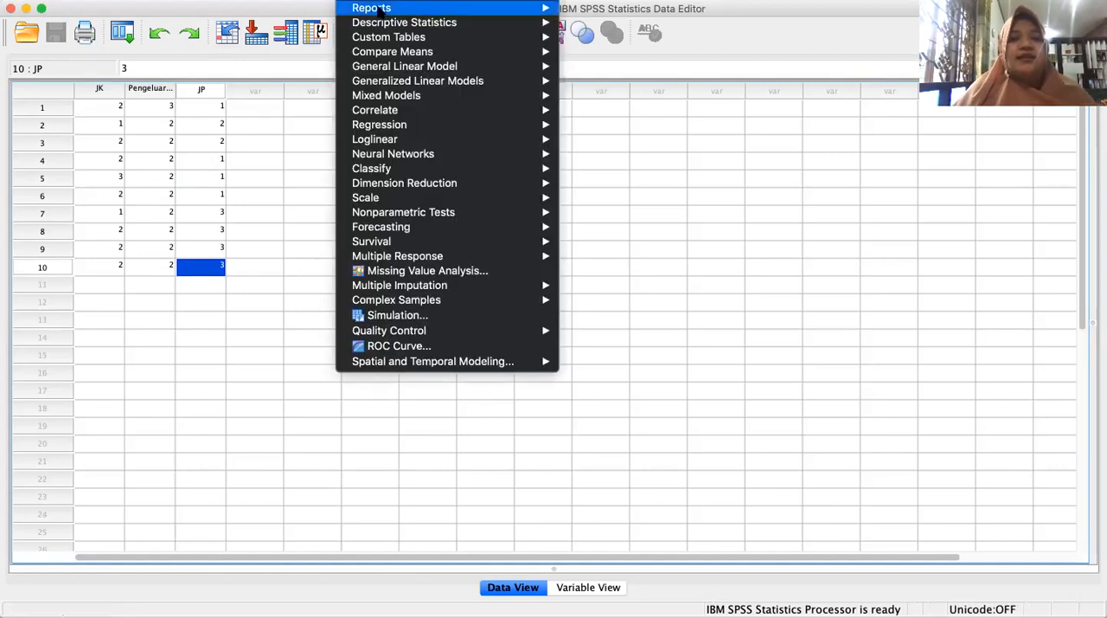
{"action": "mouse_move", "coordinate": [407, 23]}
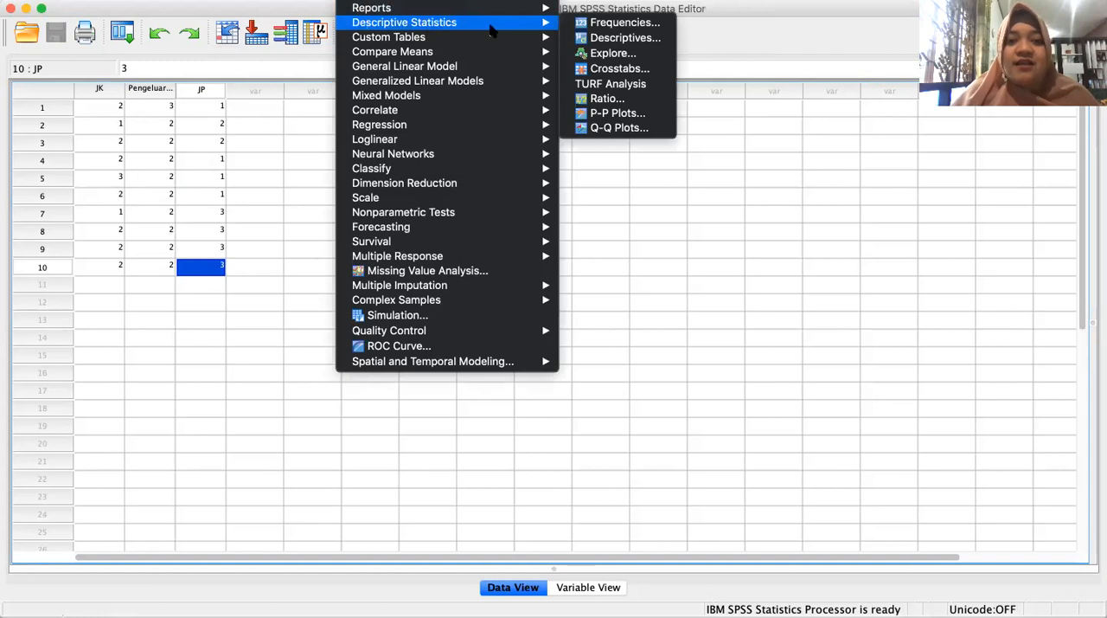
{"action": "left_click", "coordinate": [616, 22]}
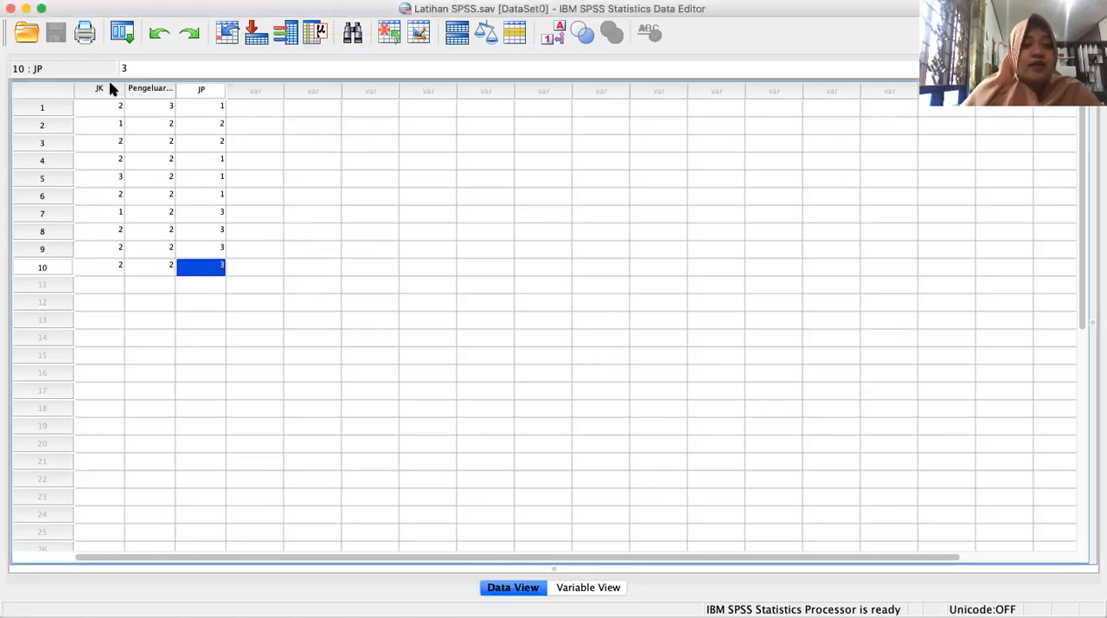
Set the JK value in row 5 to 2.
{"action": "left_click", "coordinate": [116, 177]}
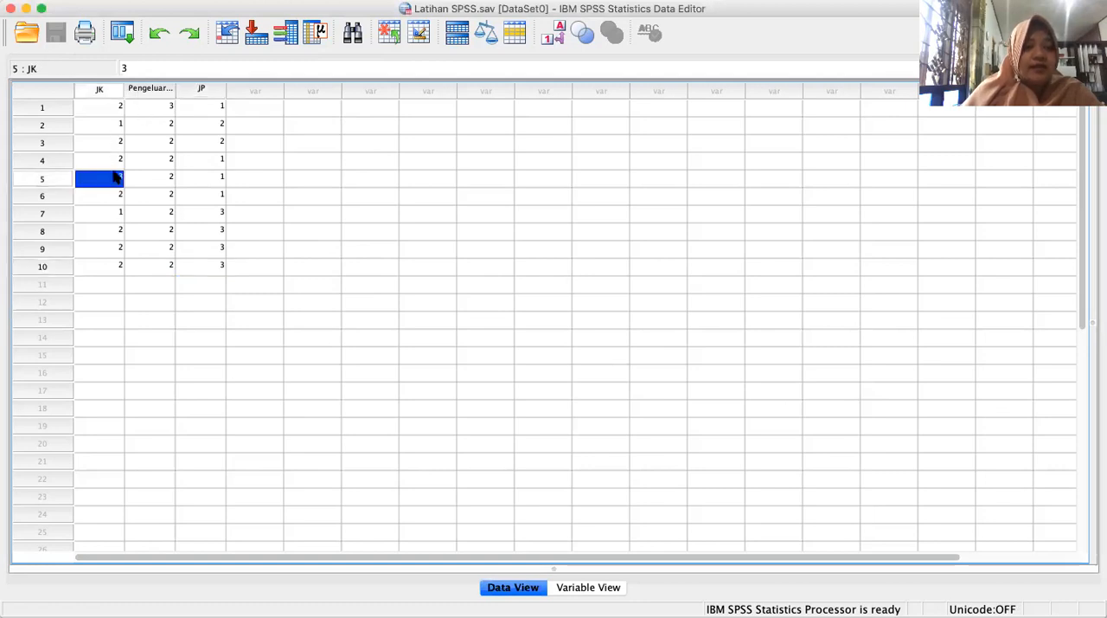
{"action": "type", "text": "2"}
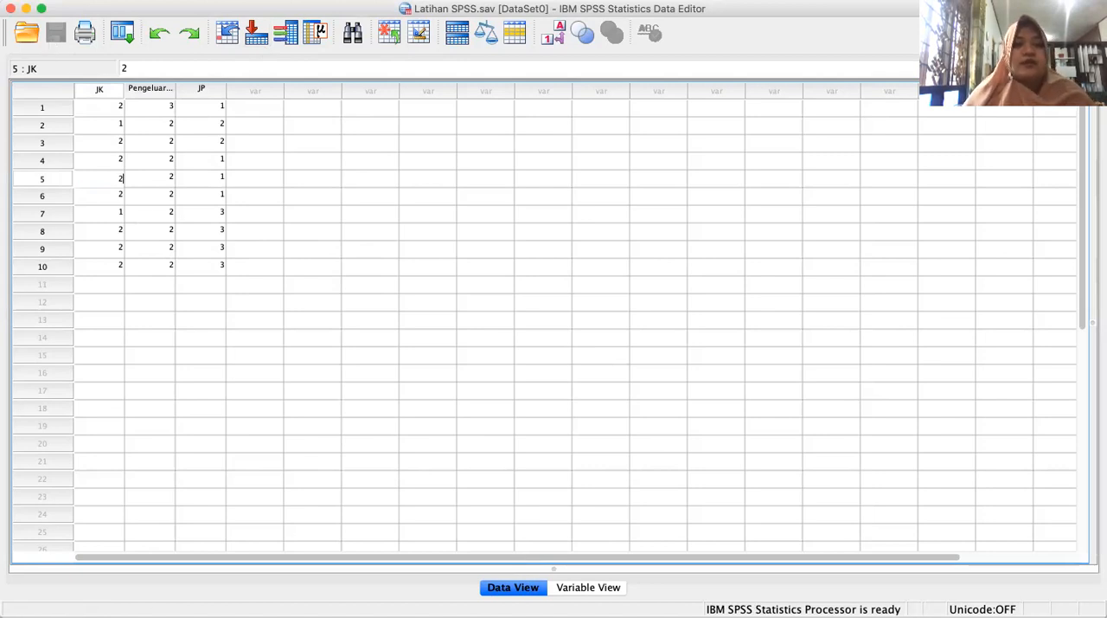
Reopen the Frequencies analysis with the corrected data, then go back to the data editor and show Variable View.
{"action": "left_click", "coordinate": [359, 0]}
{"action": "mouse_move", "coordinate": [394, 25]}
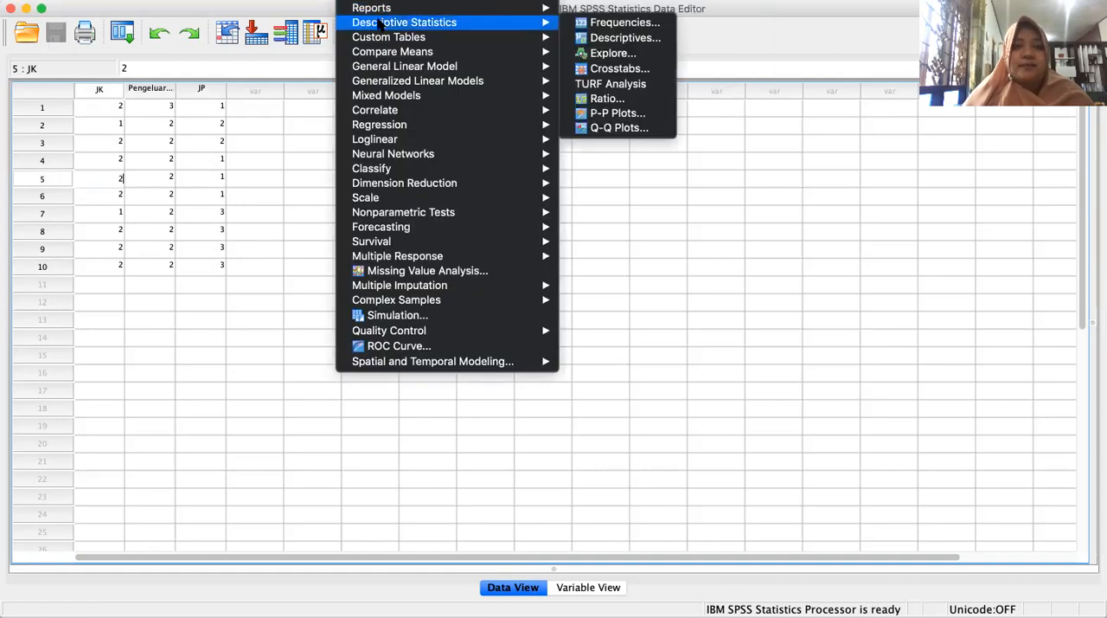
{"action": "left_click", "coordinate": [616, 23]}
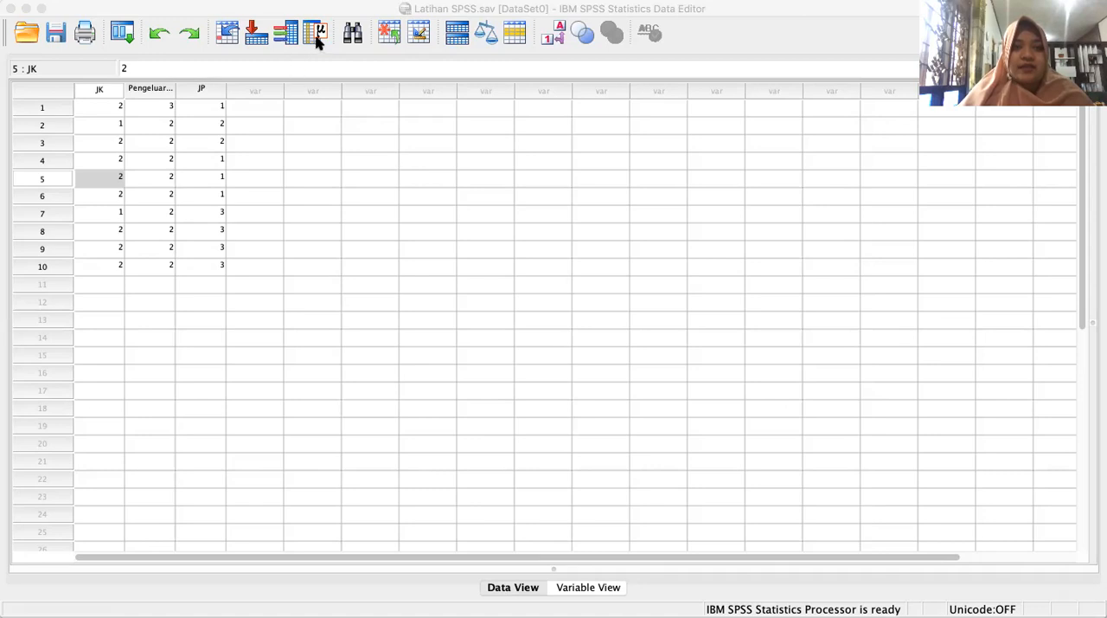
{"action": "left_click", "coordinate": [458, 242]}
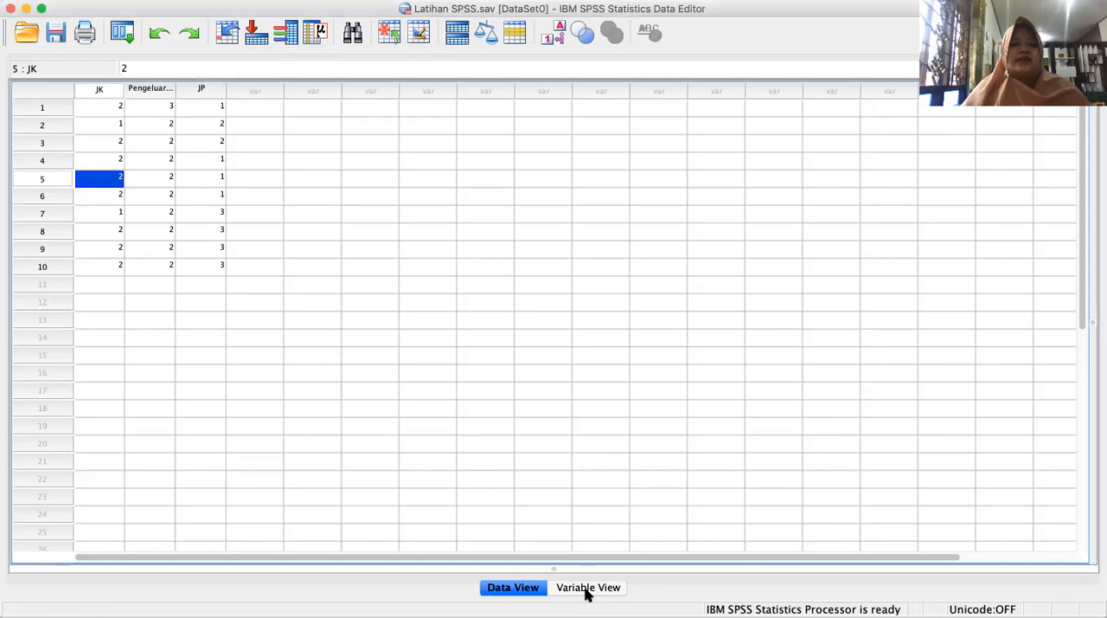
{"action": "left_click", "coordinate": [588, 588]}
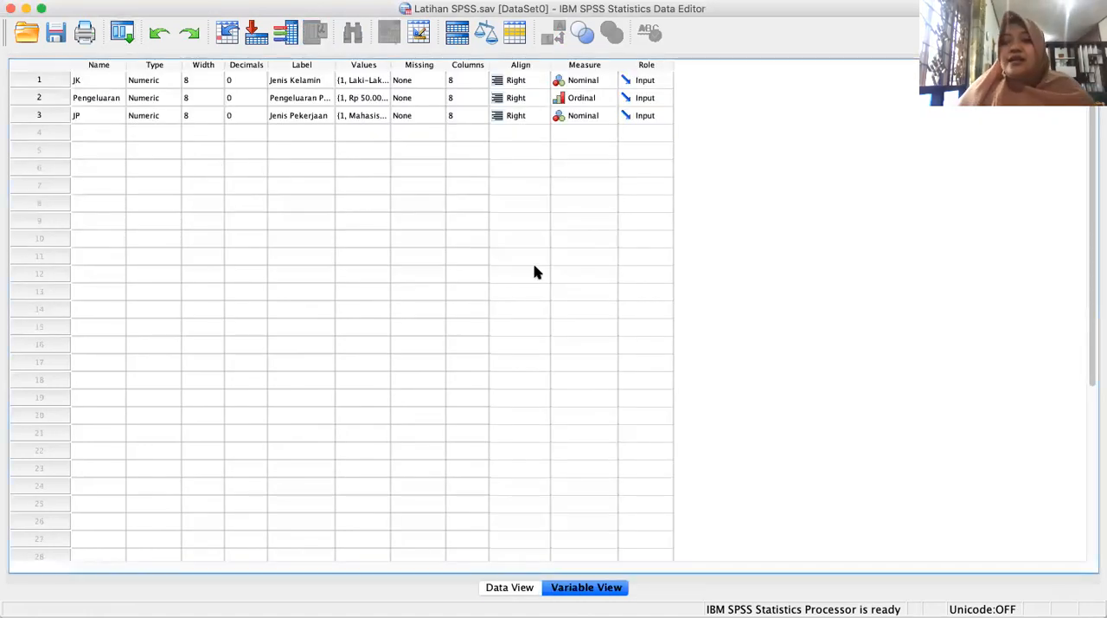